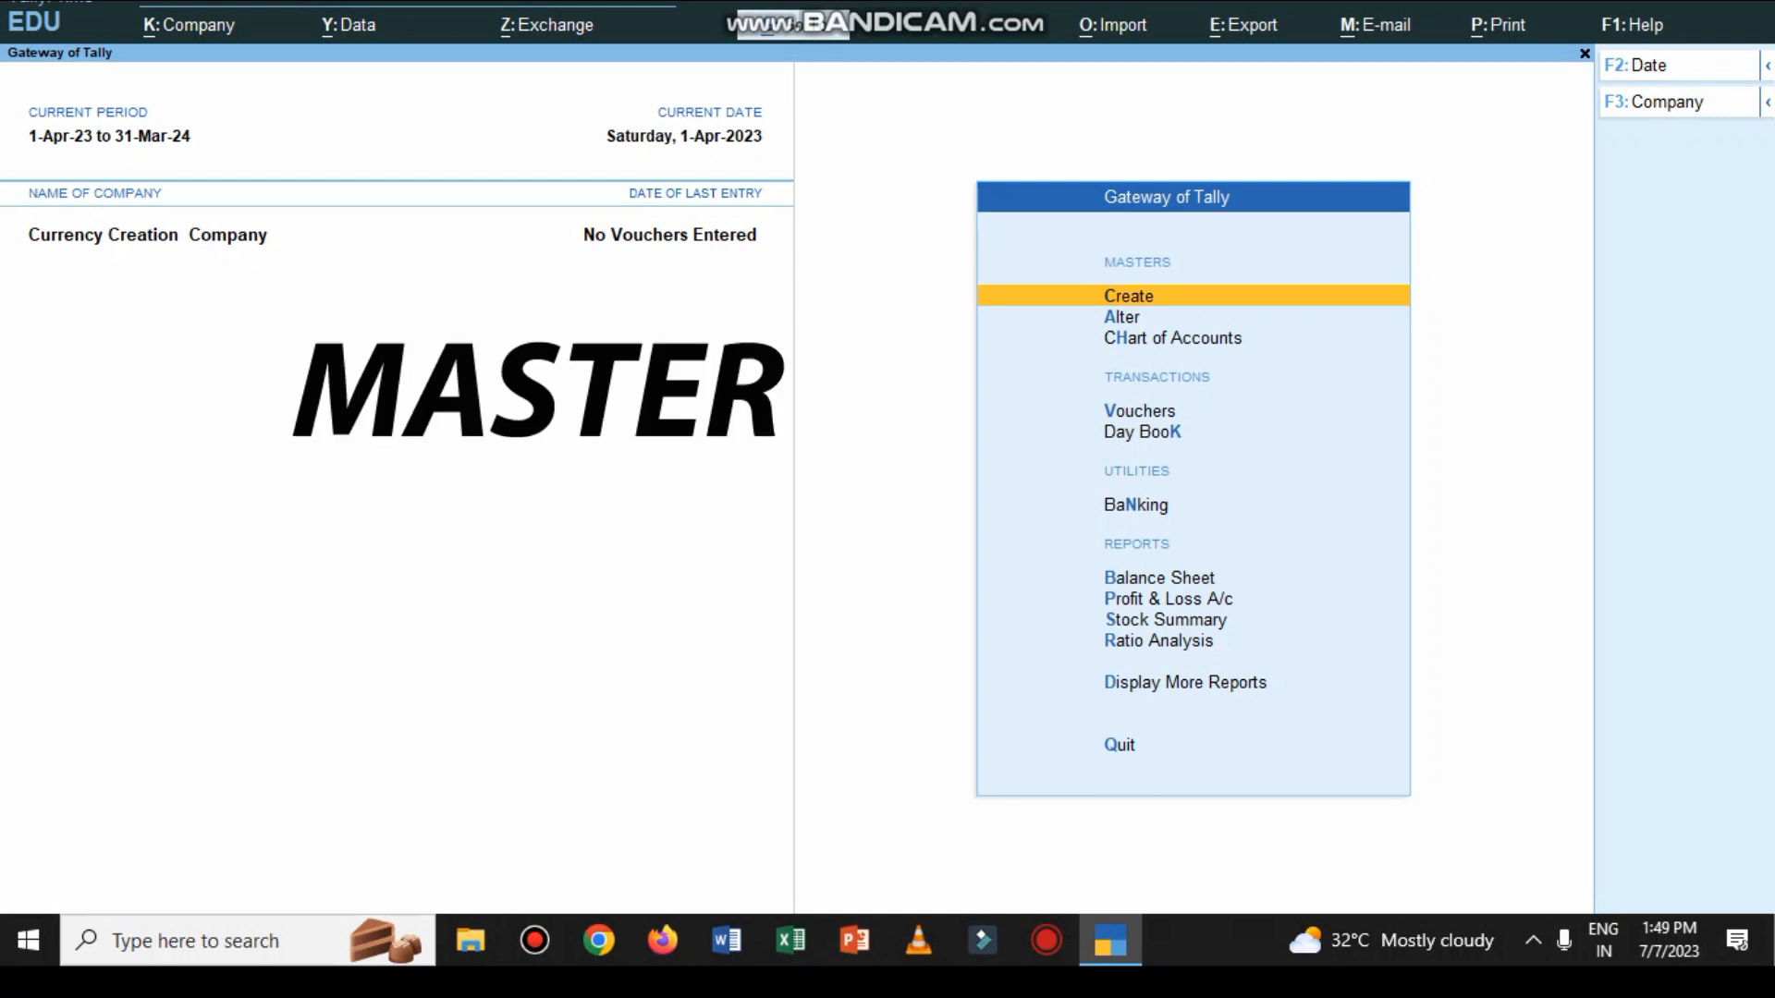
Start creating a new currency master instead of altering the company's default currency.
key("Return")
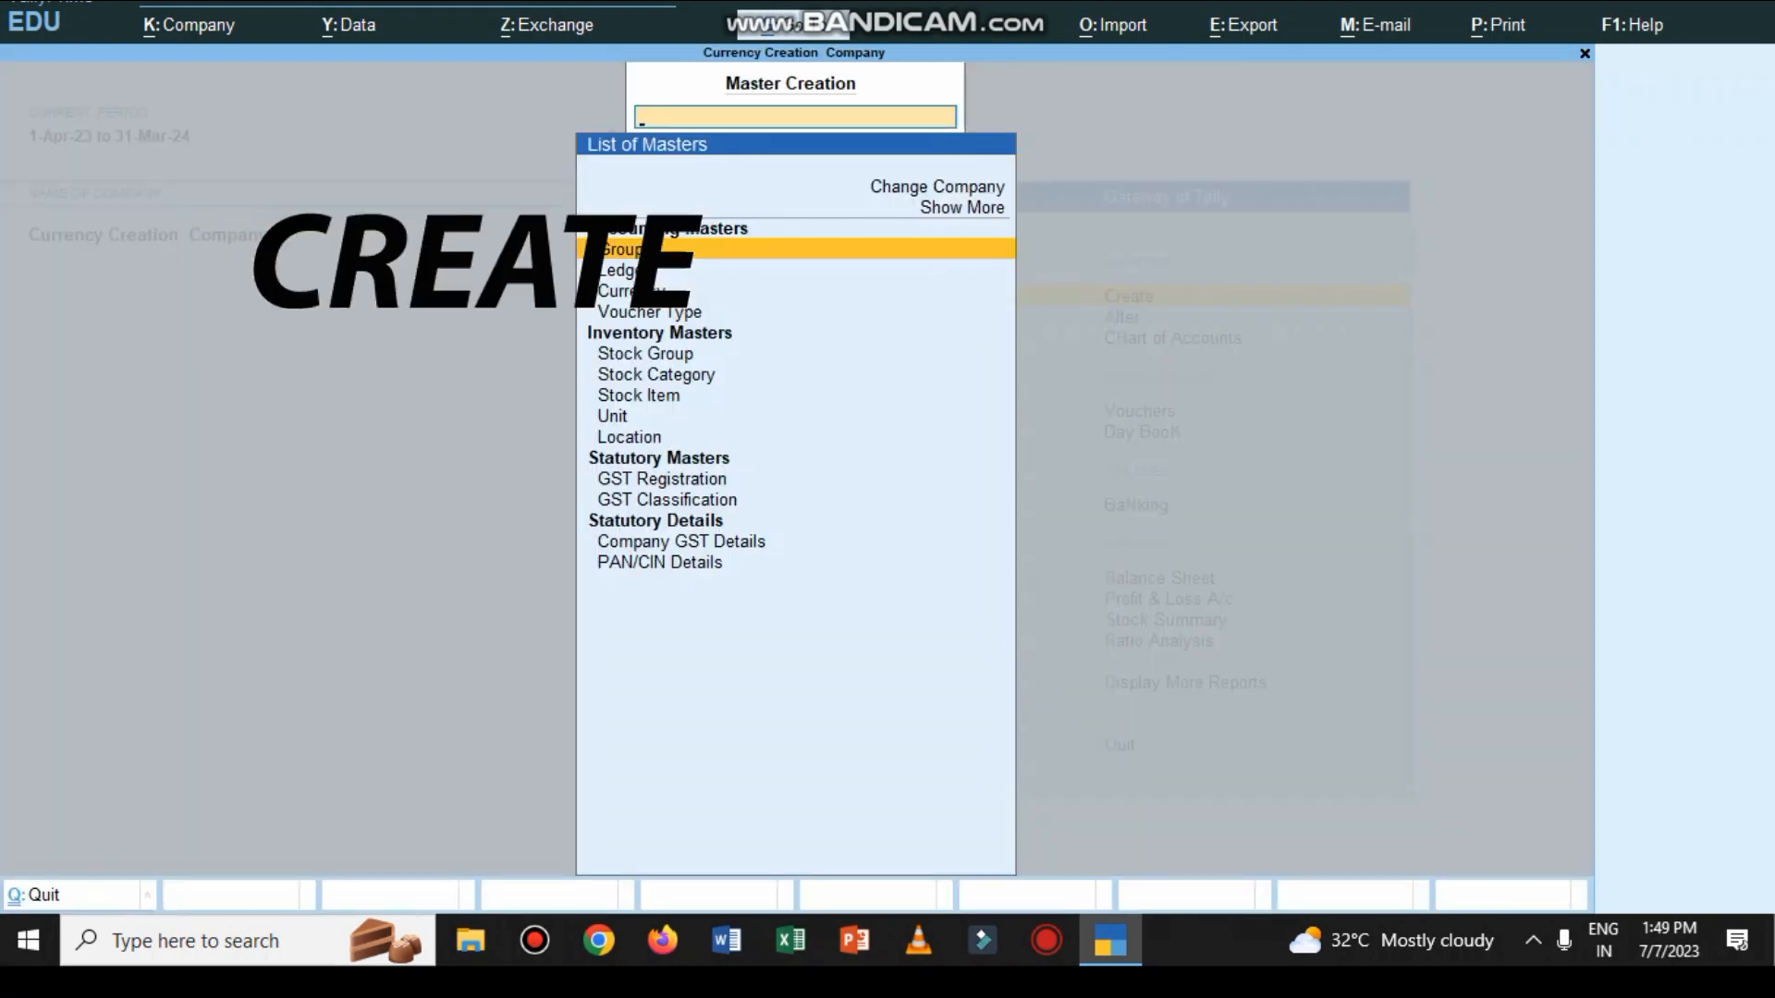
key("Down")
key("Down")
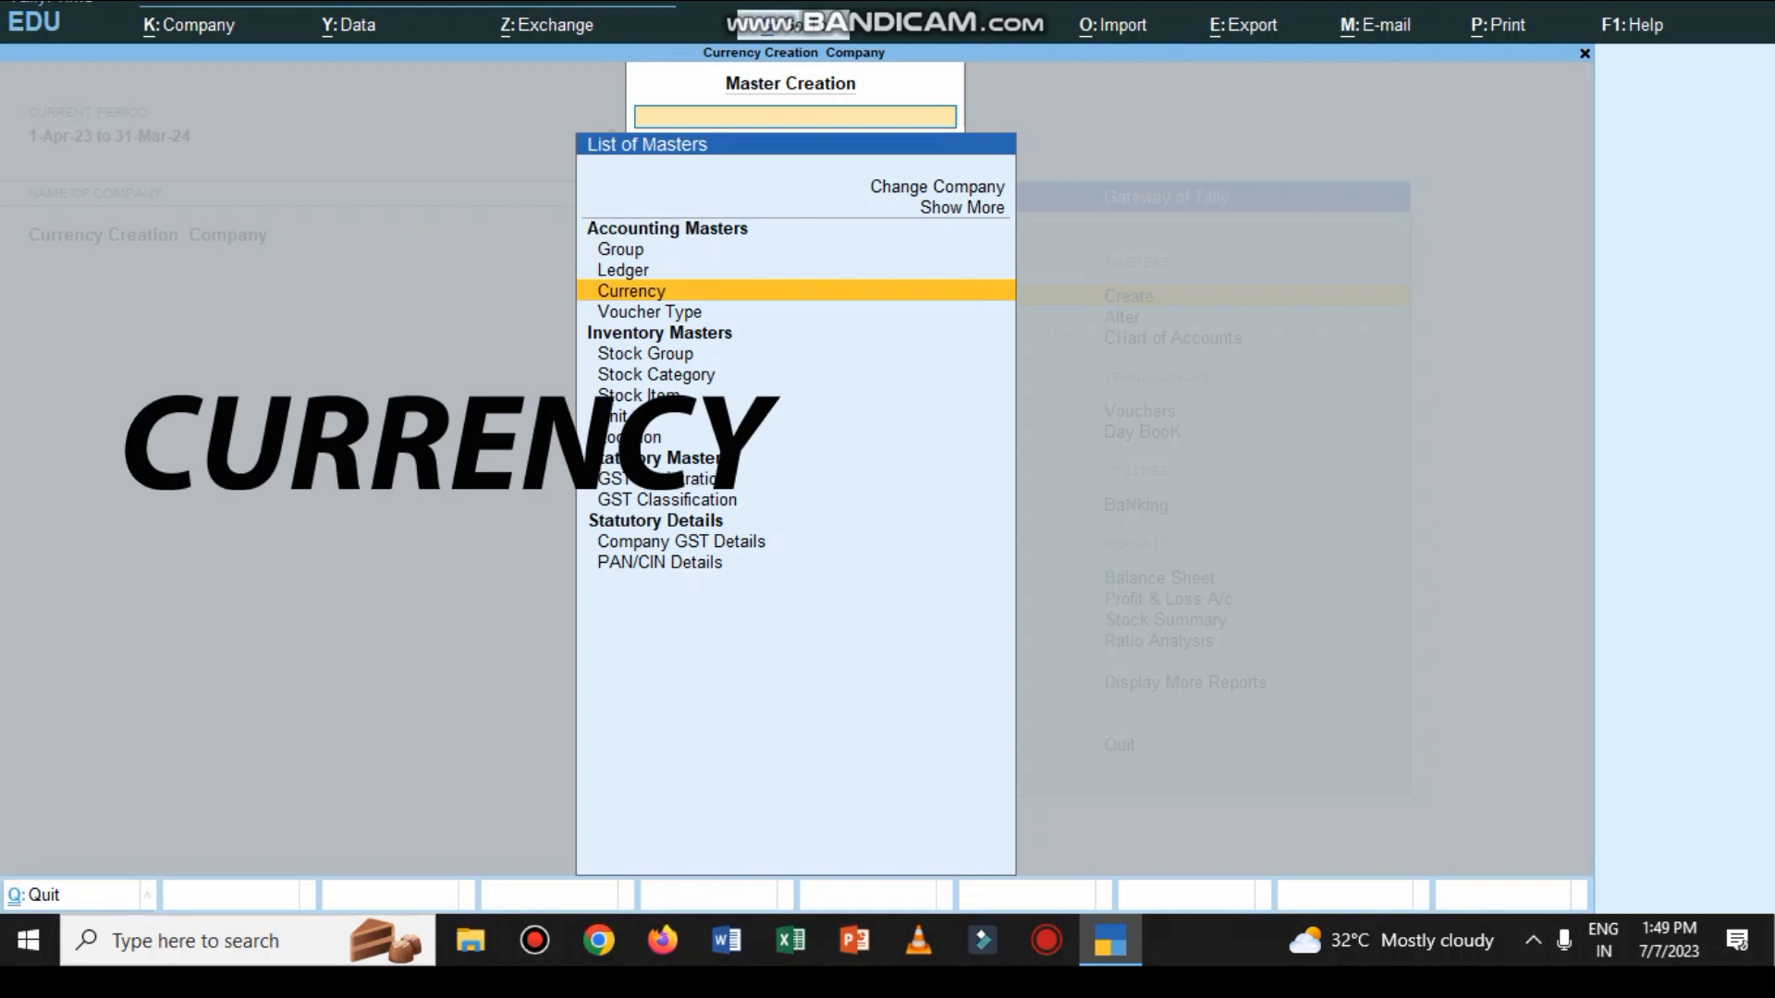
key("Return")
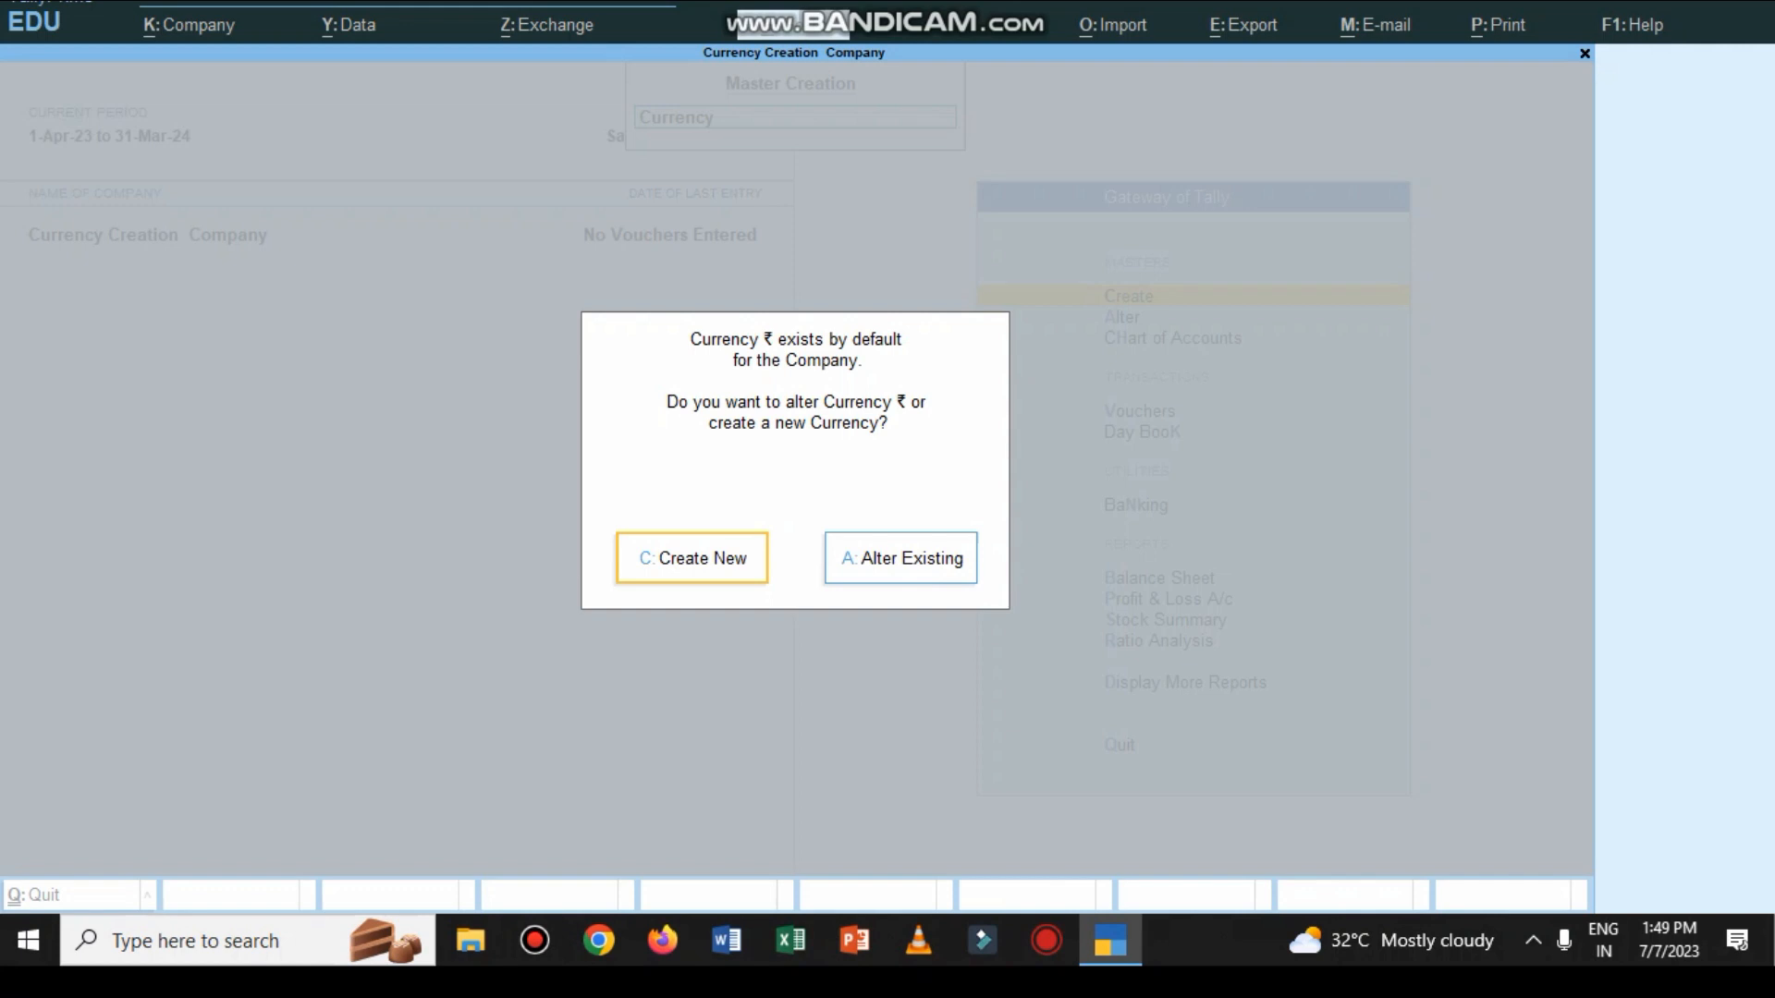
key("Return")
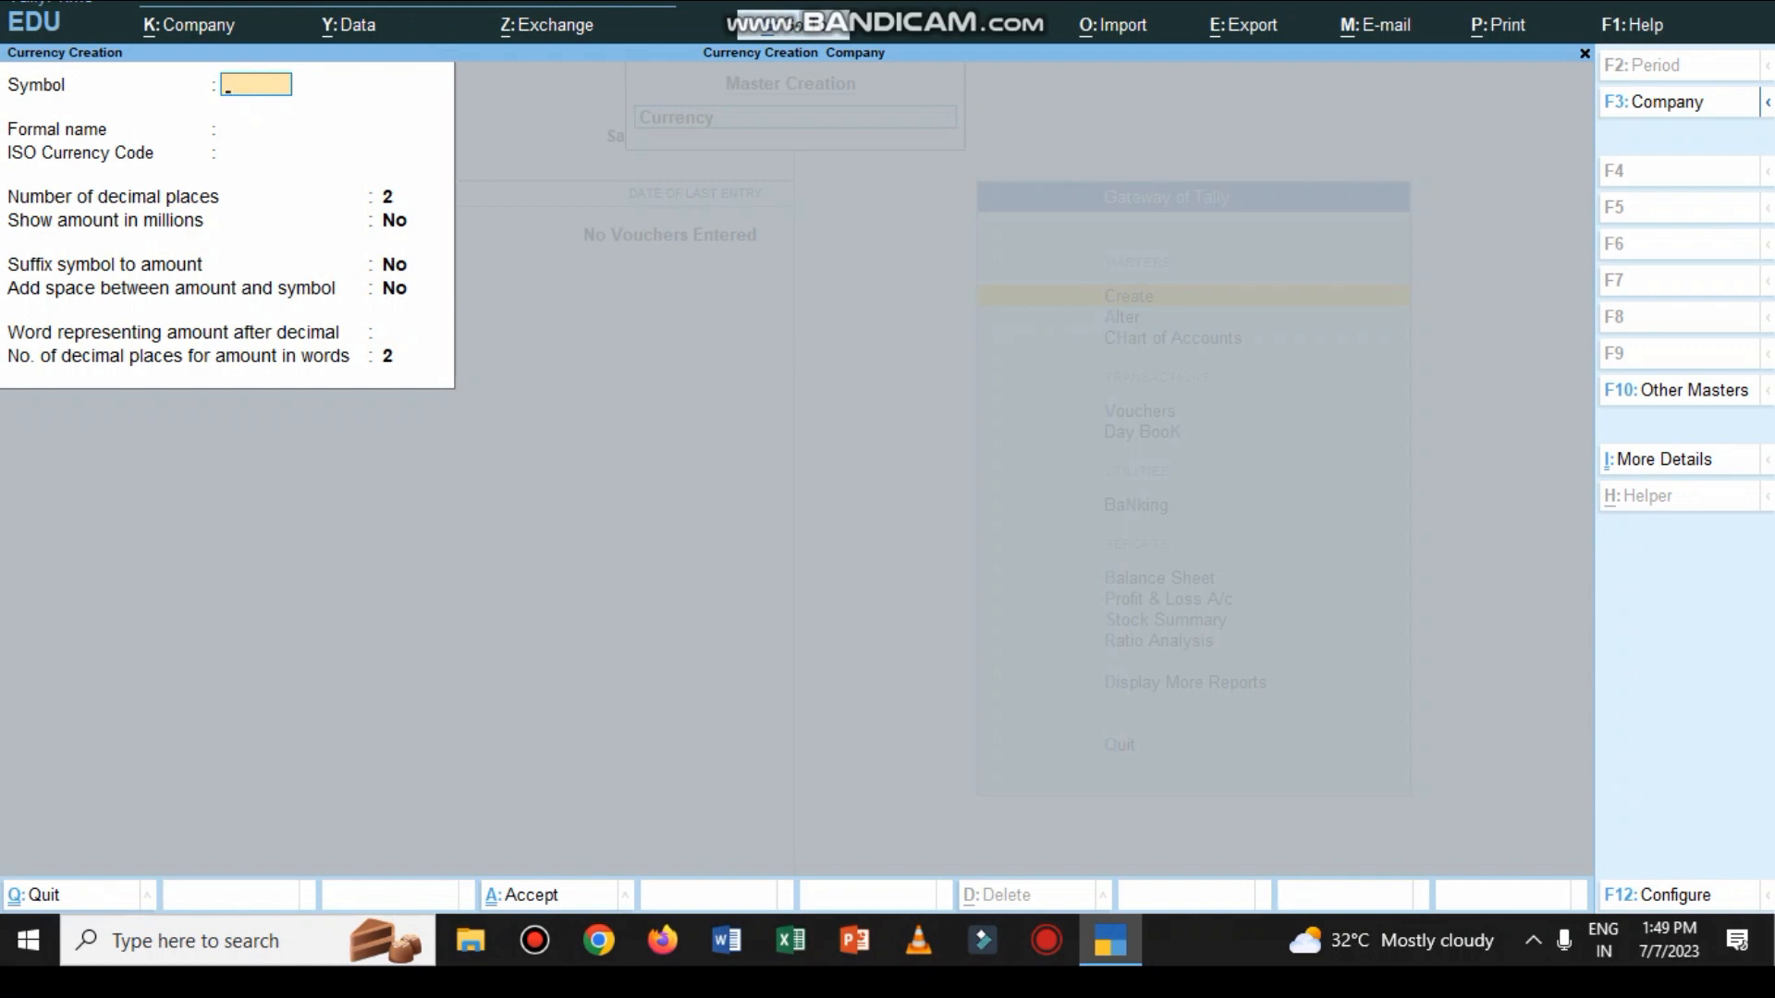
Try out the ₹, $, € and ¥ symbols in the Symbol field, and clear the field again.
key("ctrl")
key("ctrl+4")
type("$")
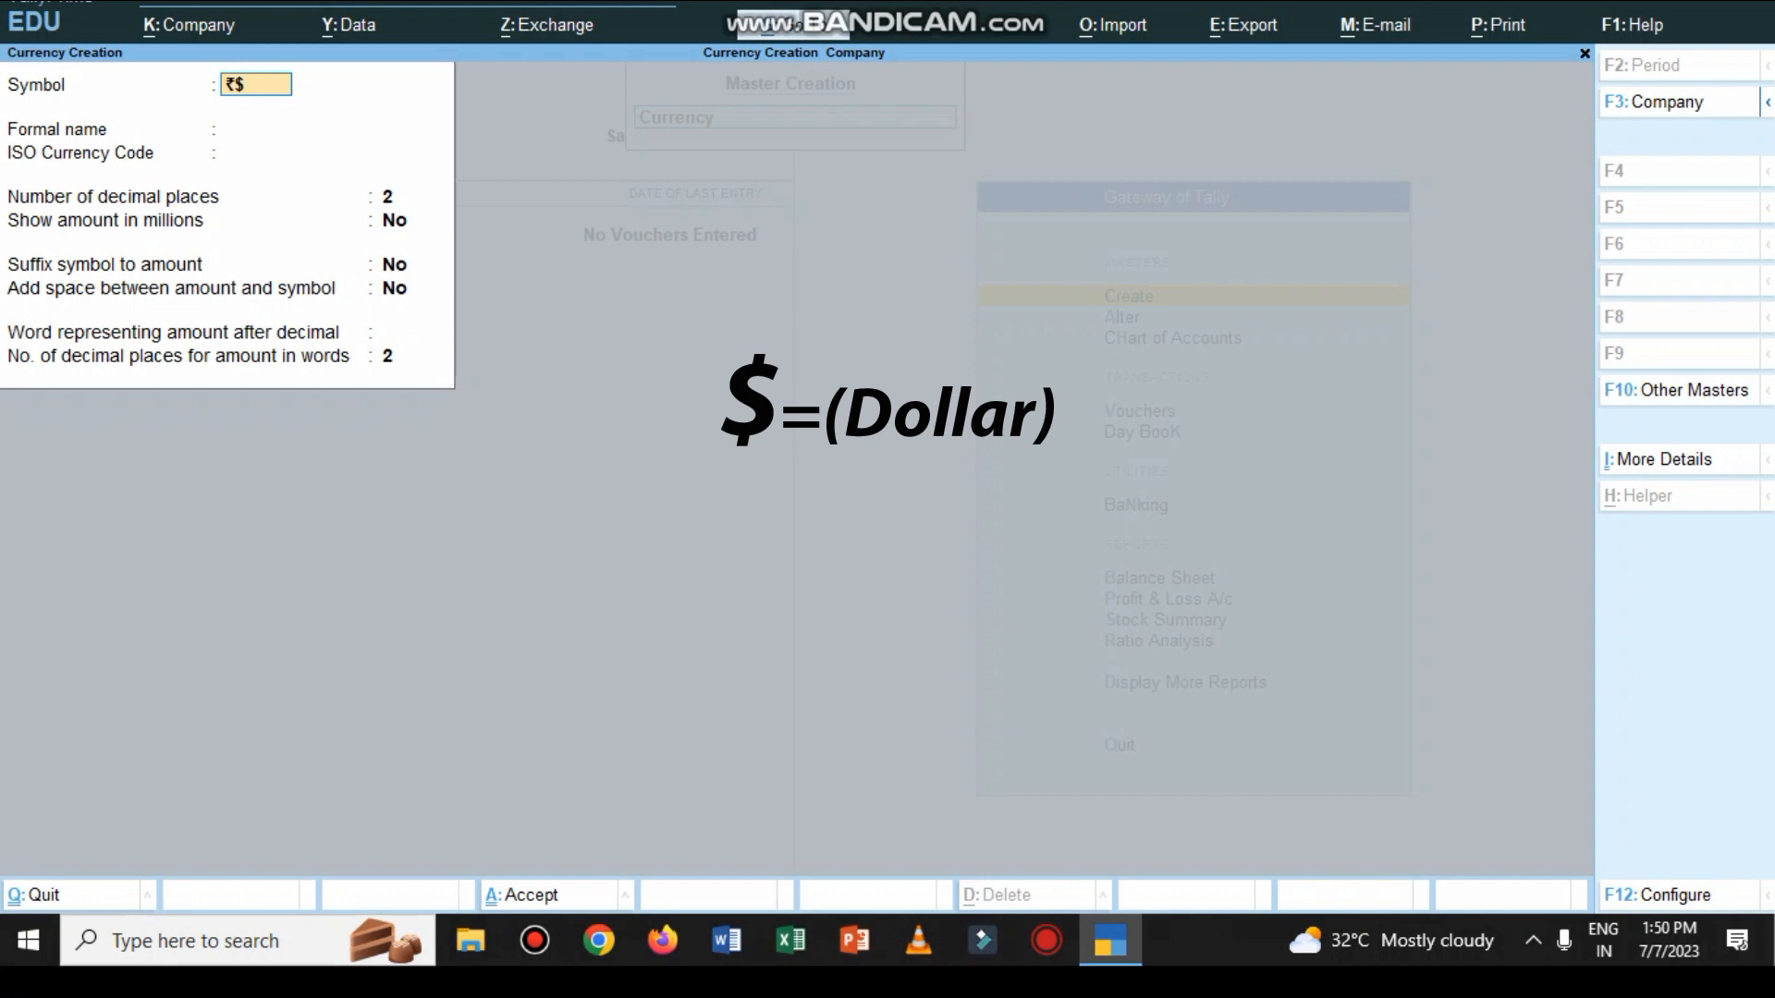
key("alt")
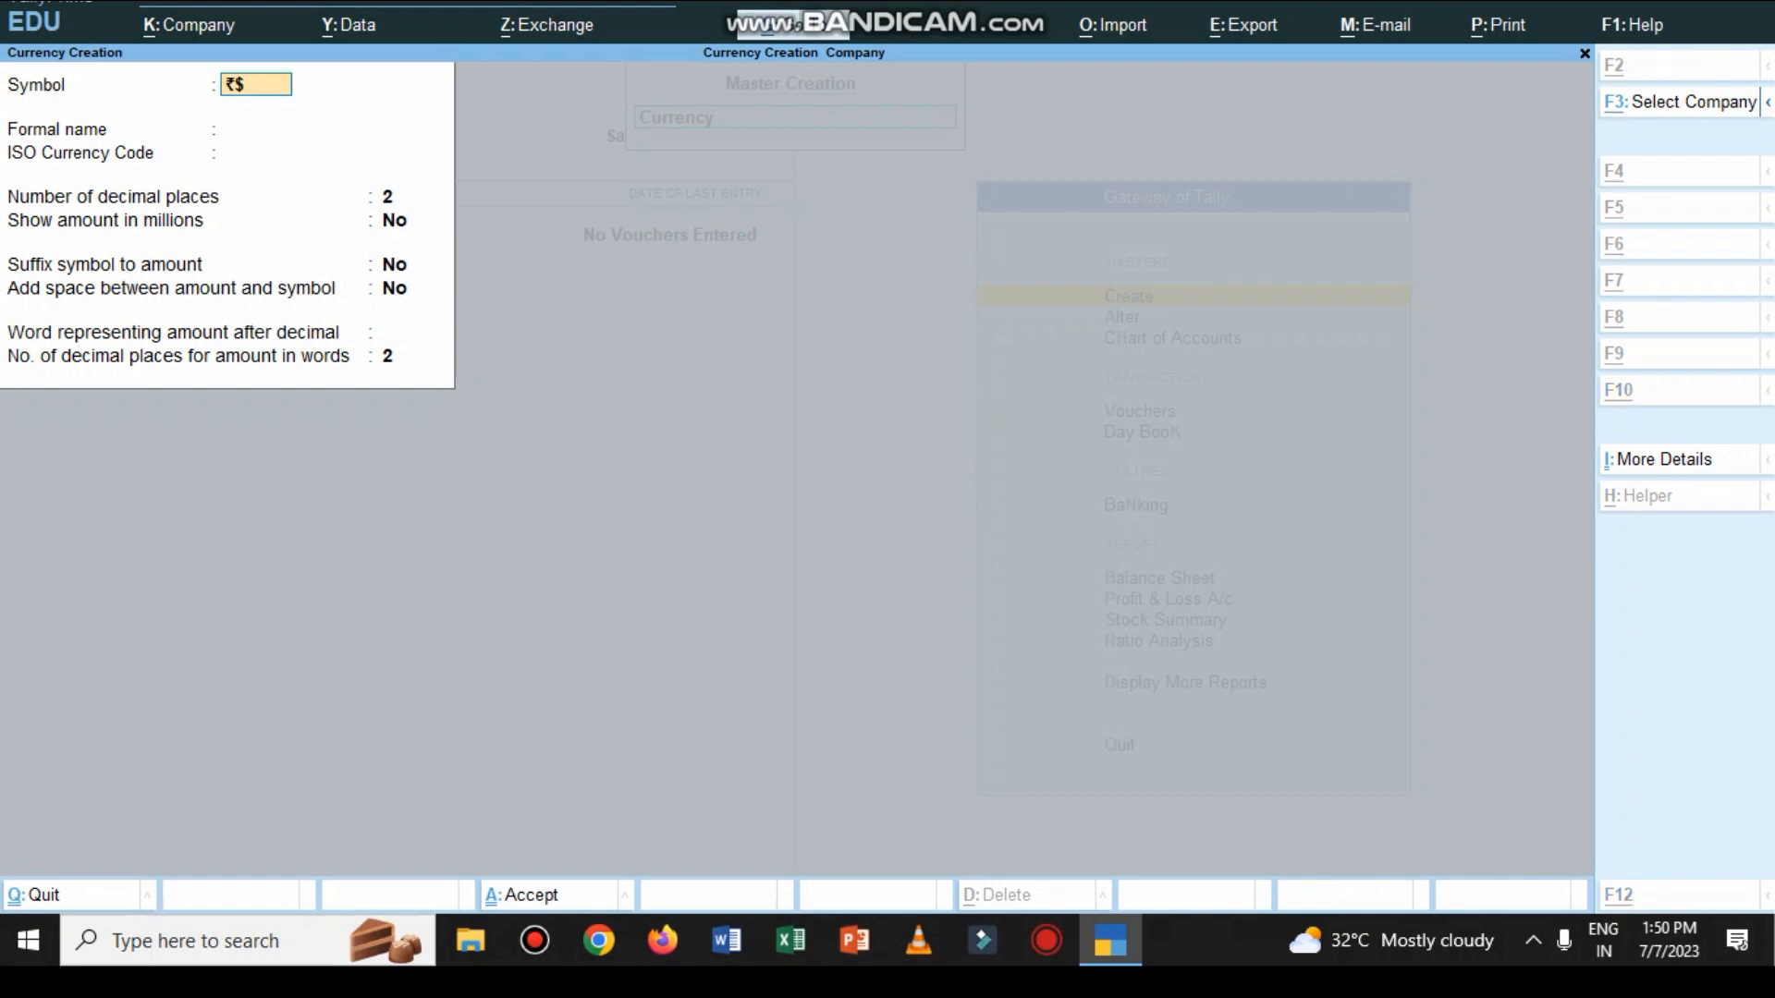
type("€")
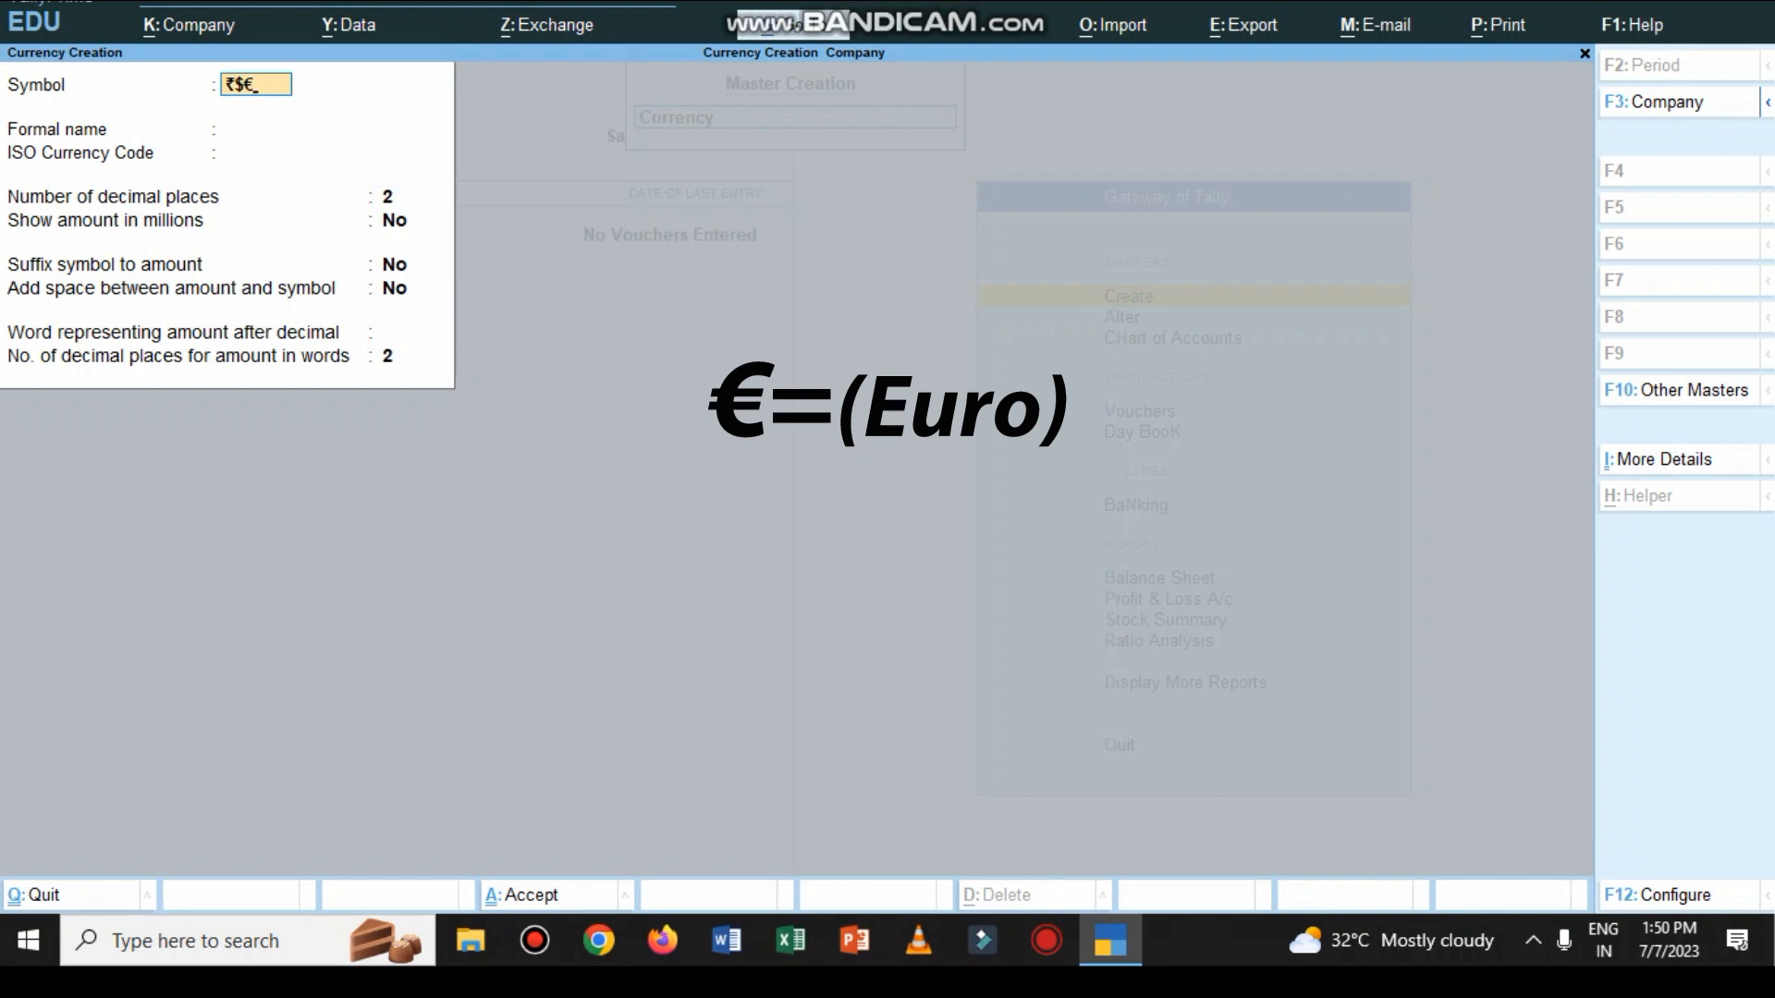
key("alt")
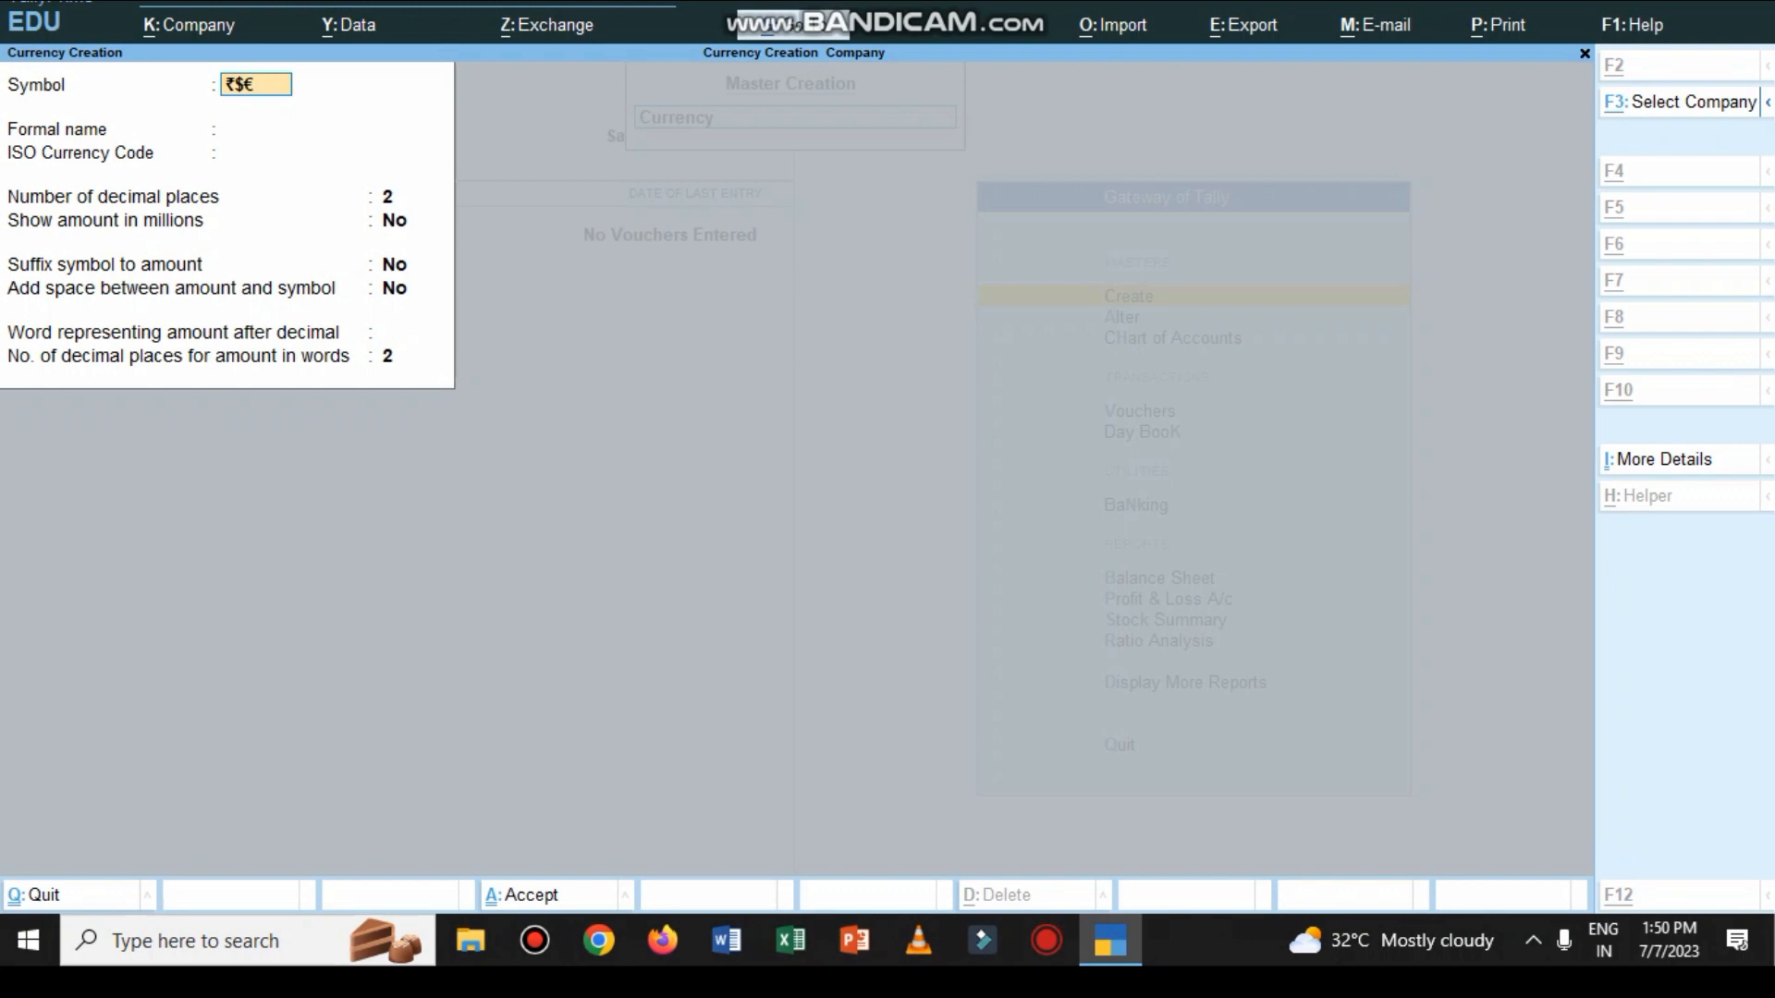
type("¥")
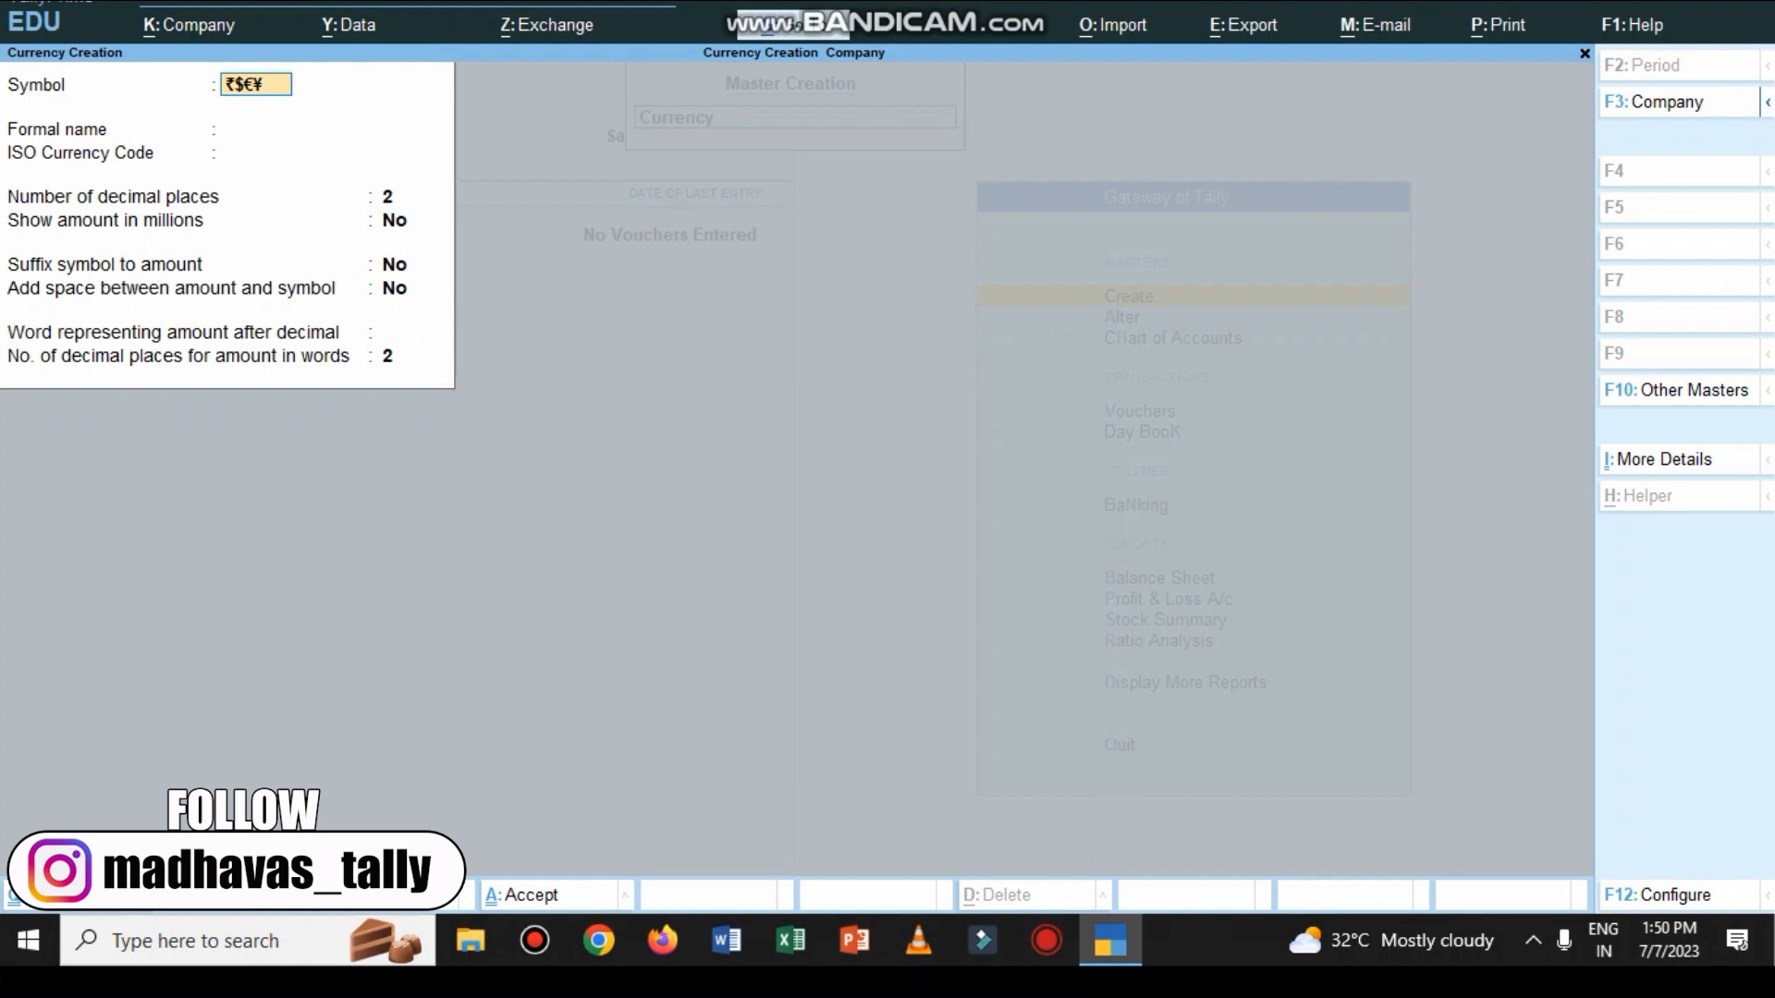
key("BackSpace")
key("BackSpace")
key("BackSpace")
key("BackSpace")
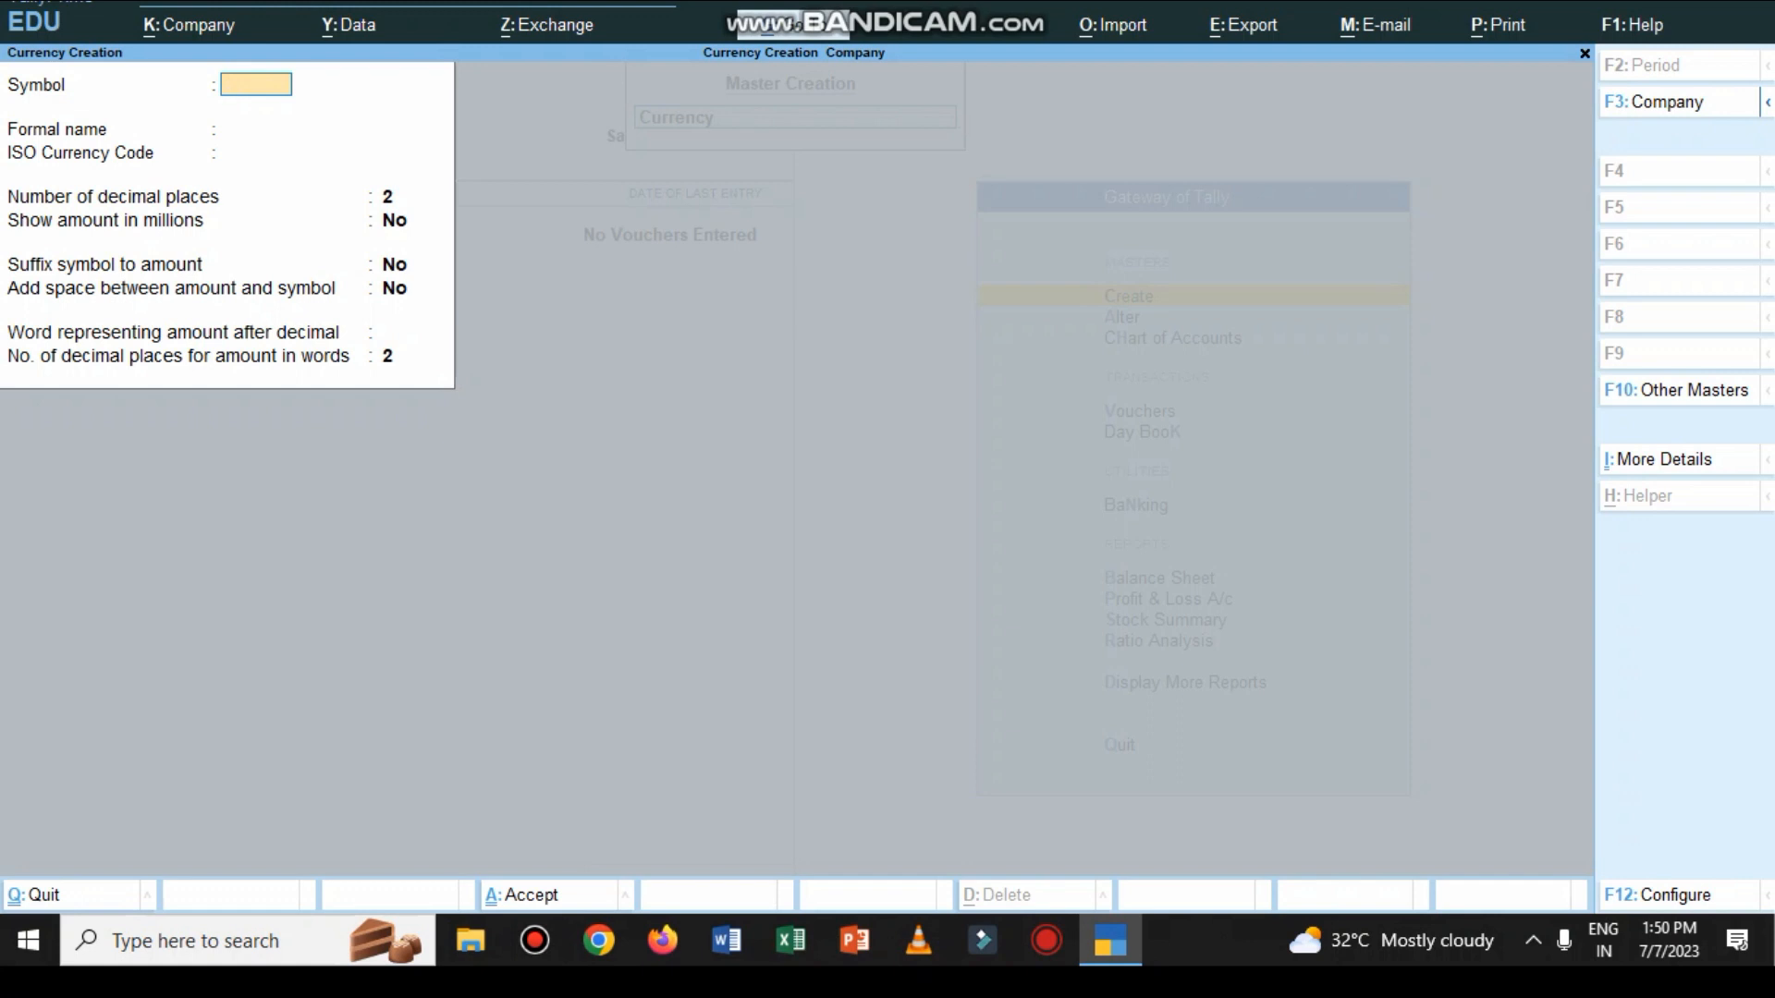
type("yenn")
key("BackSpace")
key("BackSpace")
key("BackSpace")
key("BackSpace")
Enter ¥ as the currency symbol, Yen as the formal name and JPY as the ISO currency code.
key("alt")
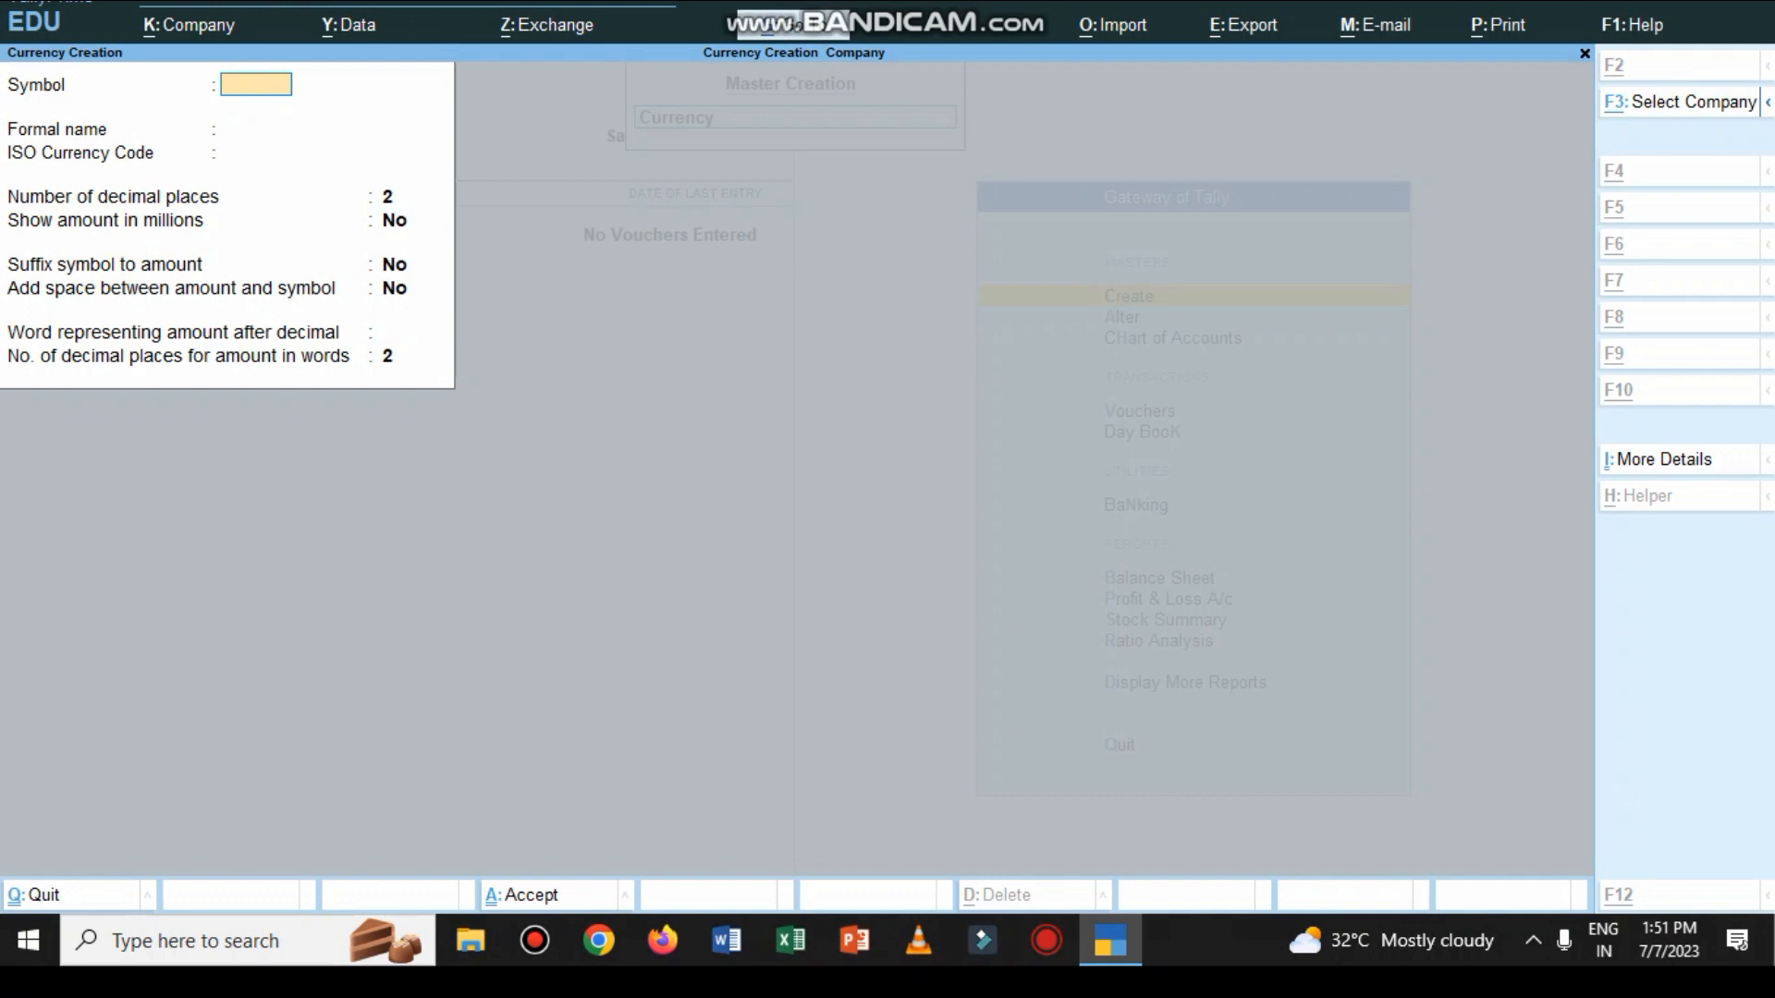
type("¥")
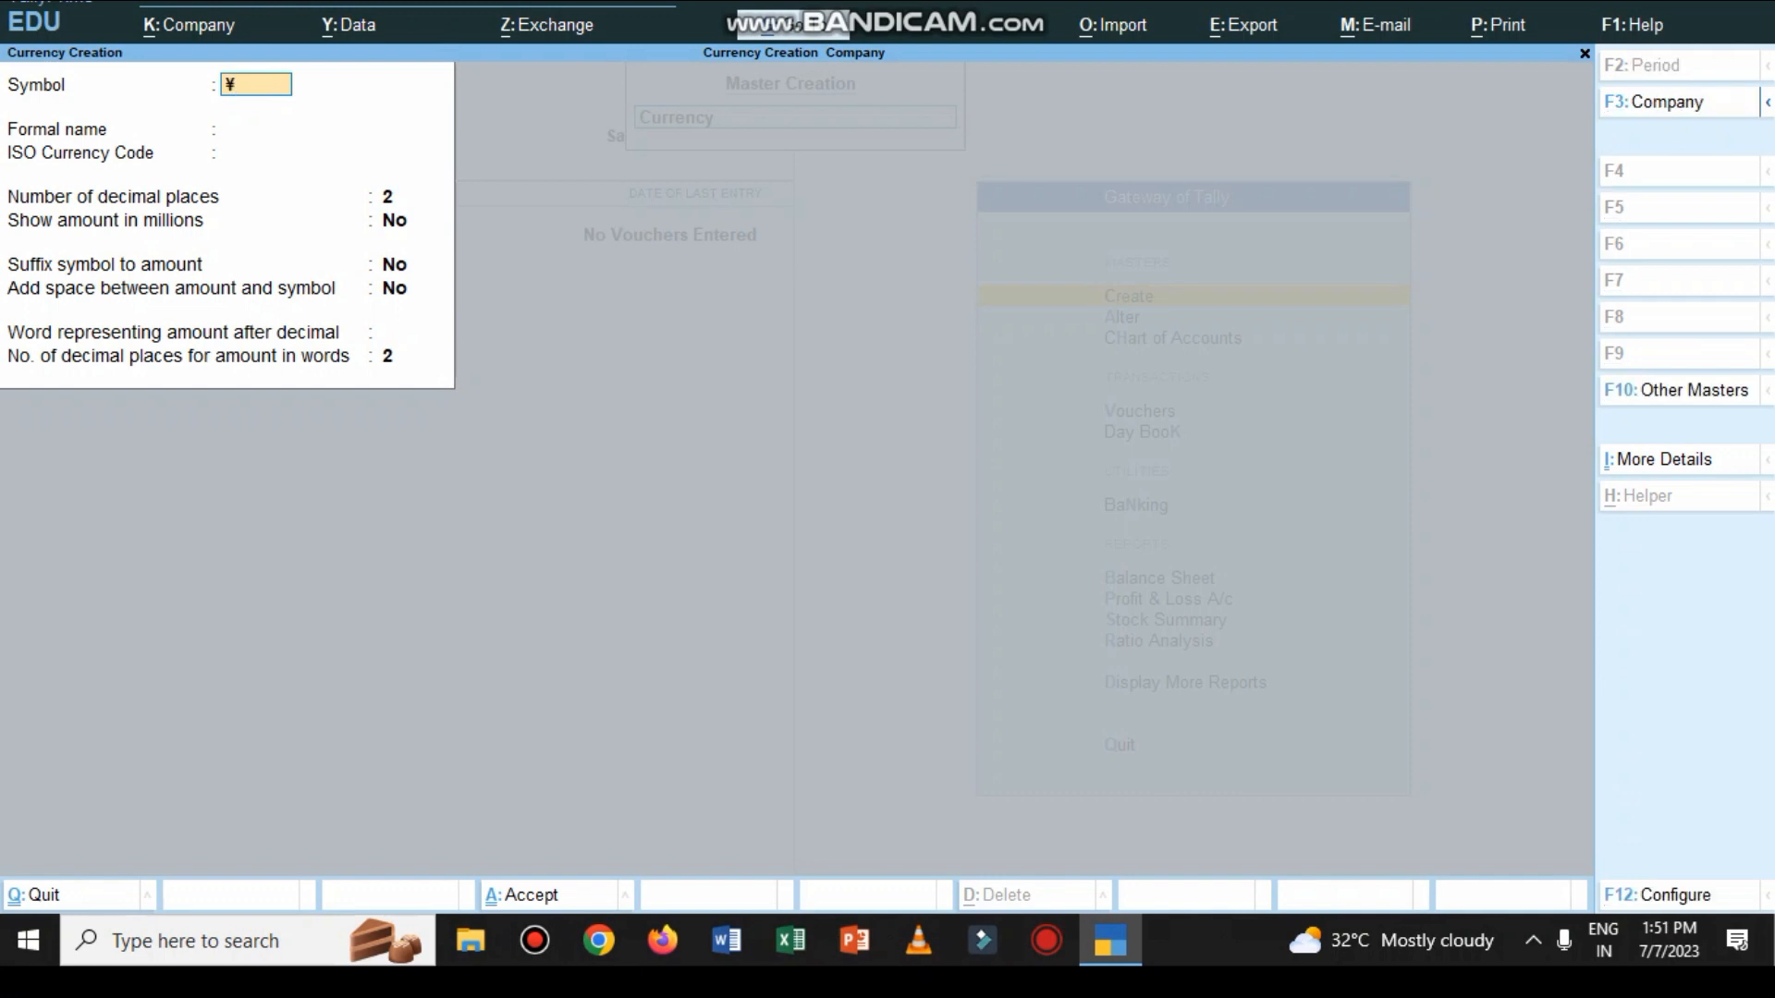
key("Return")
type("Yenn")
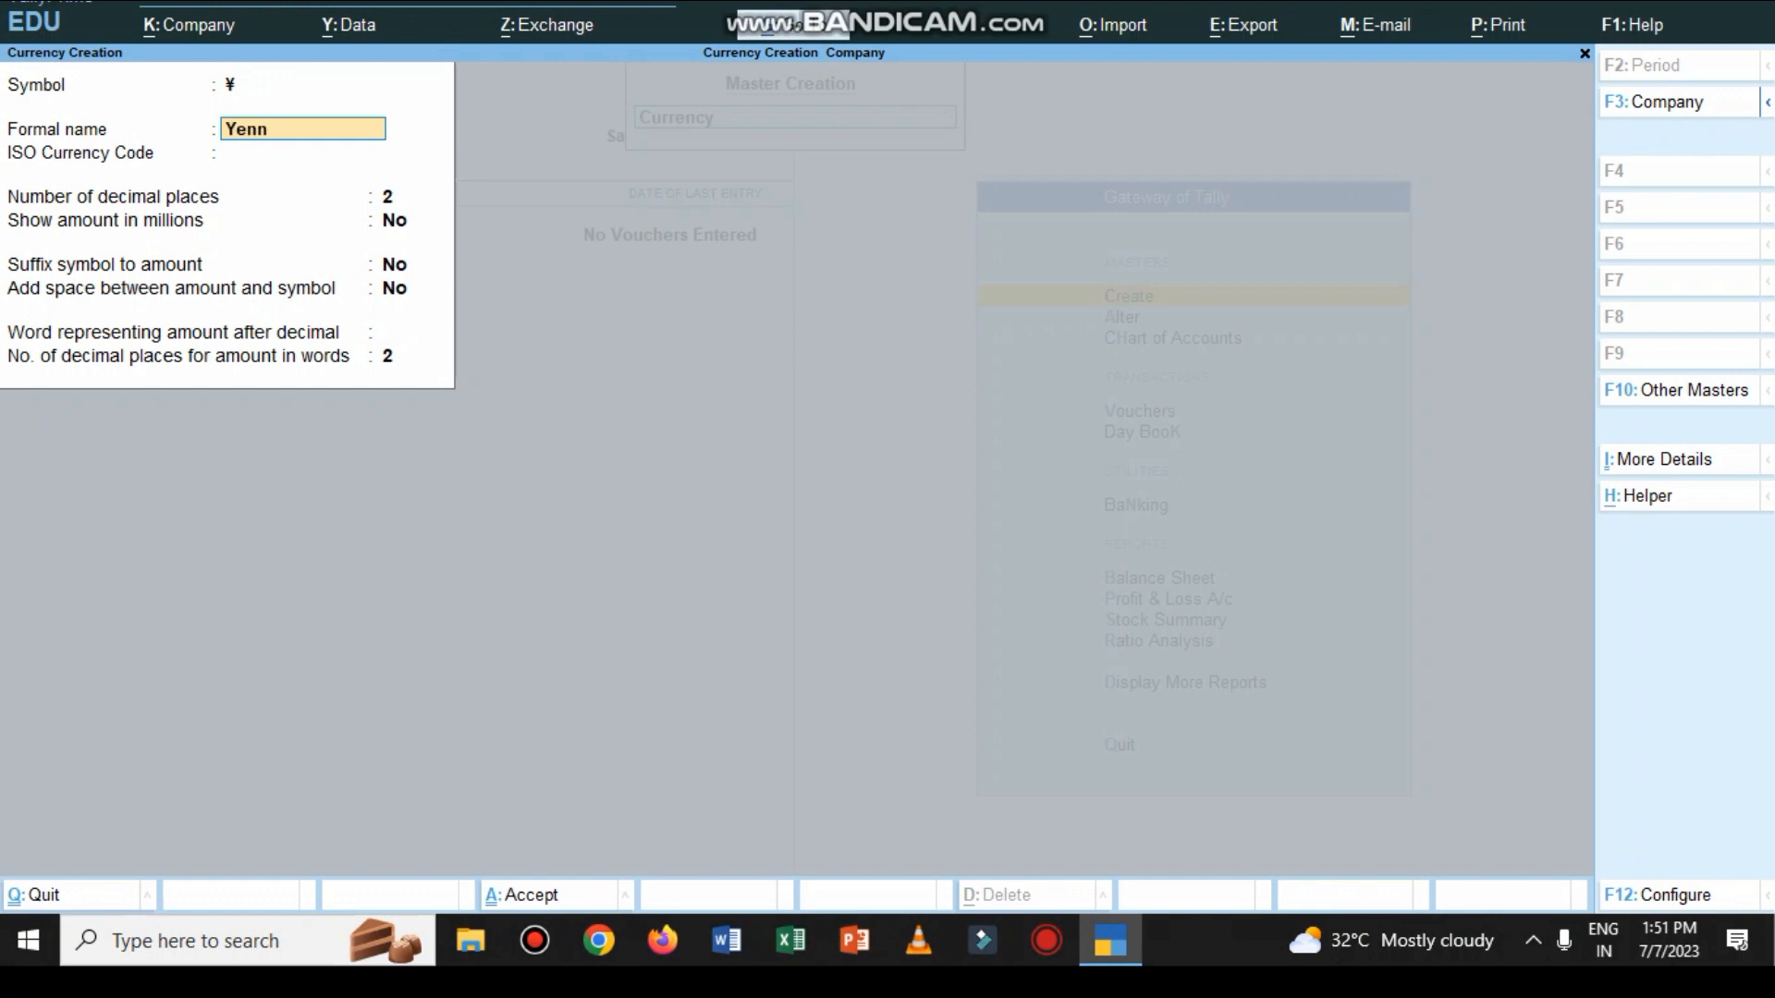
key("BackSpace")
key("Return")
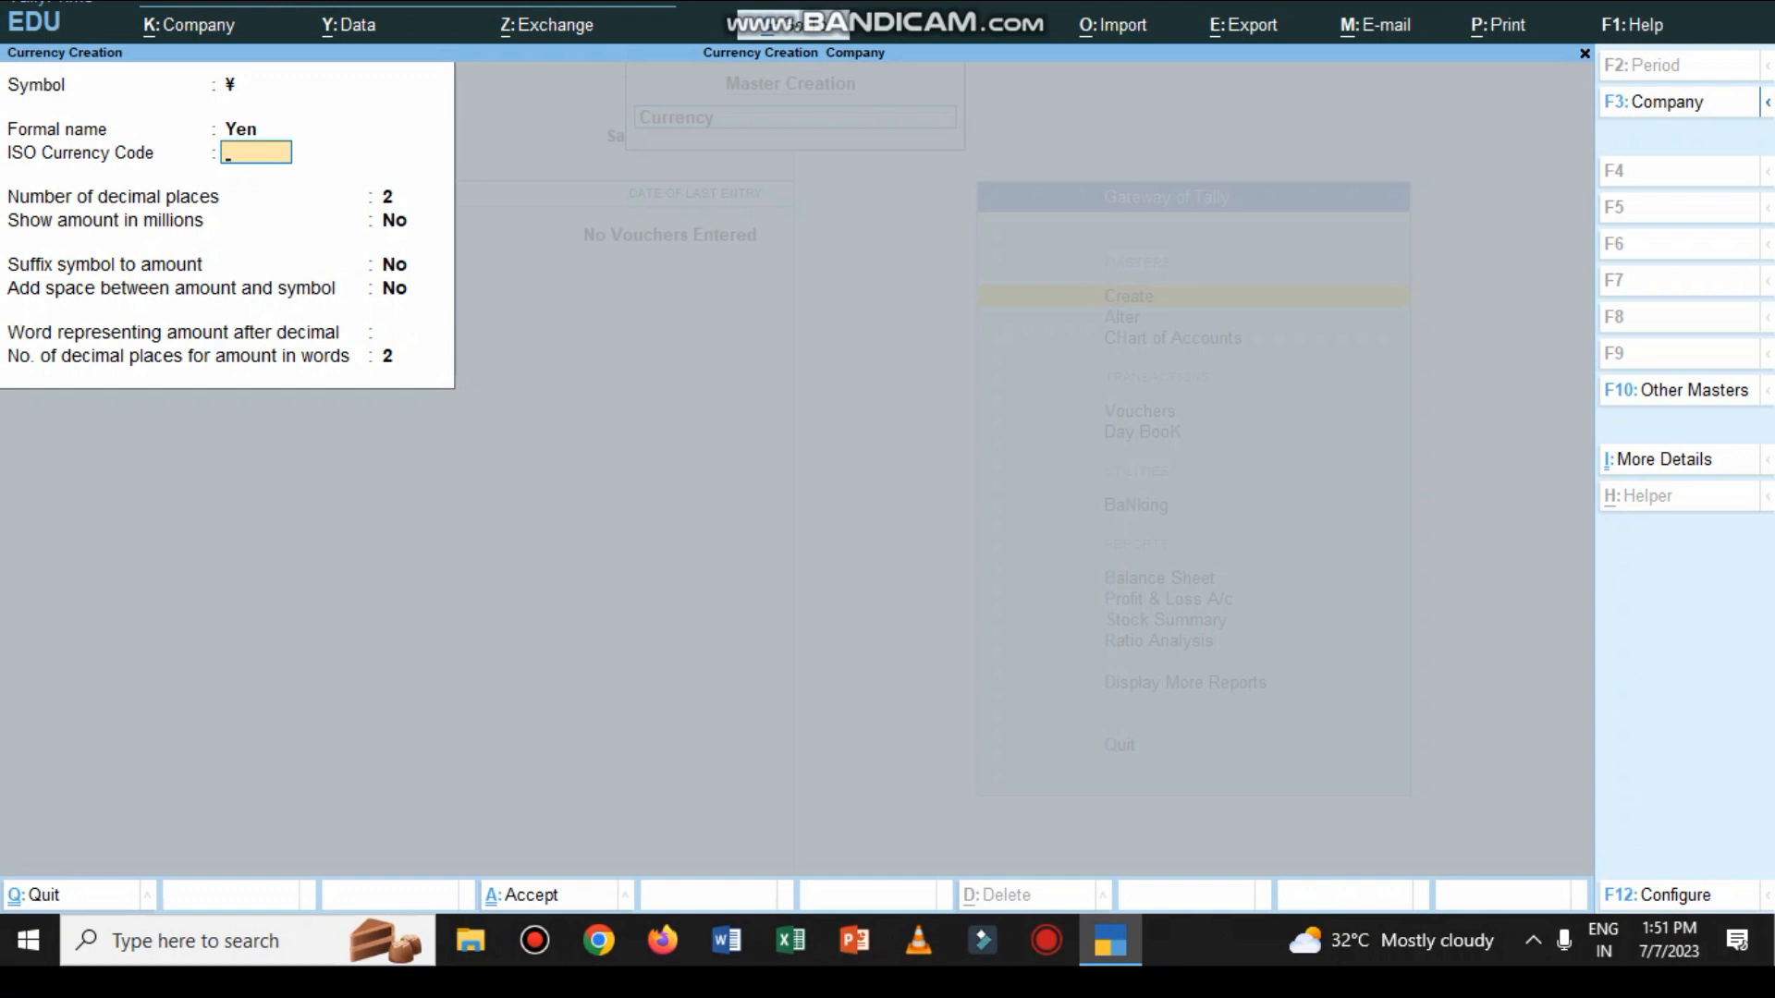
type("JPY")
key("Return")
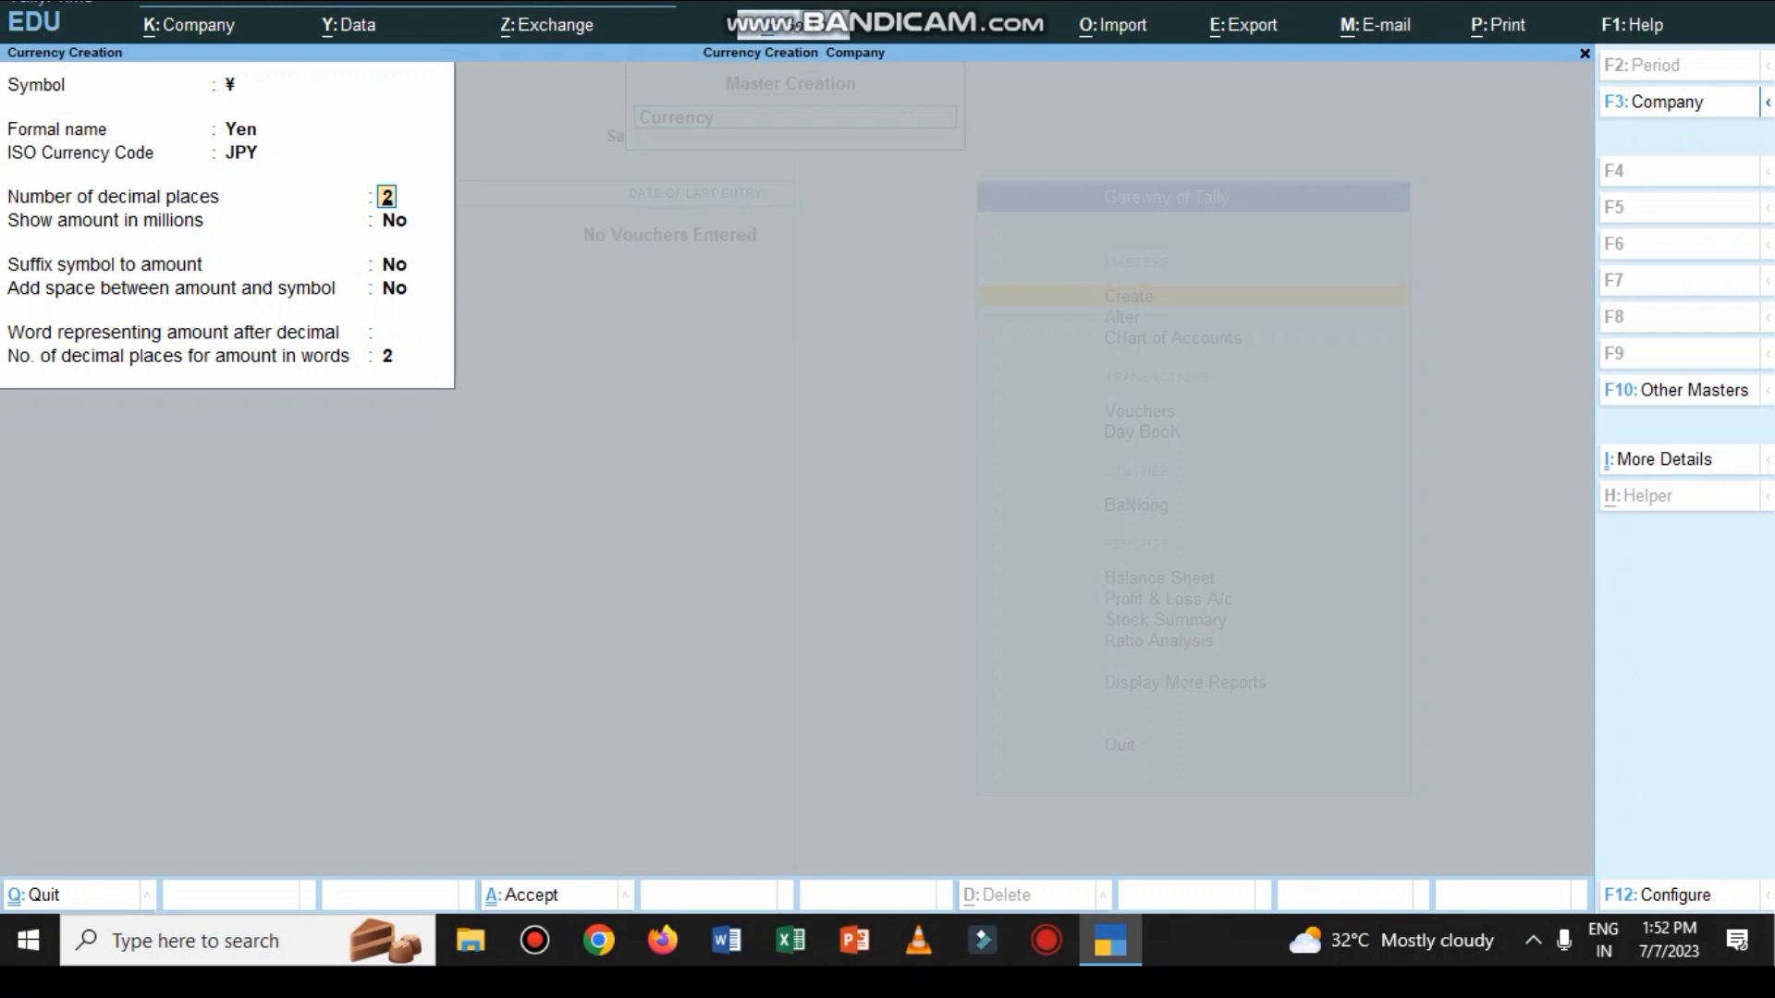
Try 0 decimal places for the Yen, restore 2 and go through to the word representing the amount after the decimal.
type("0")
key("Return")
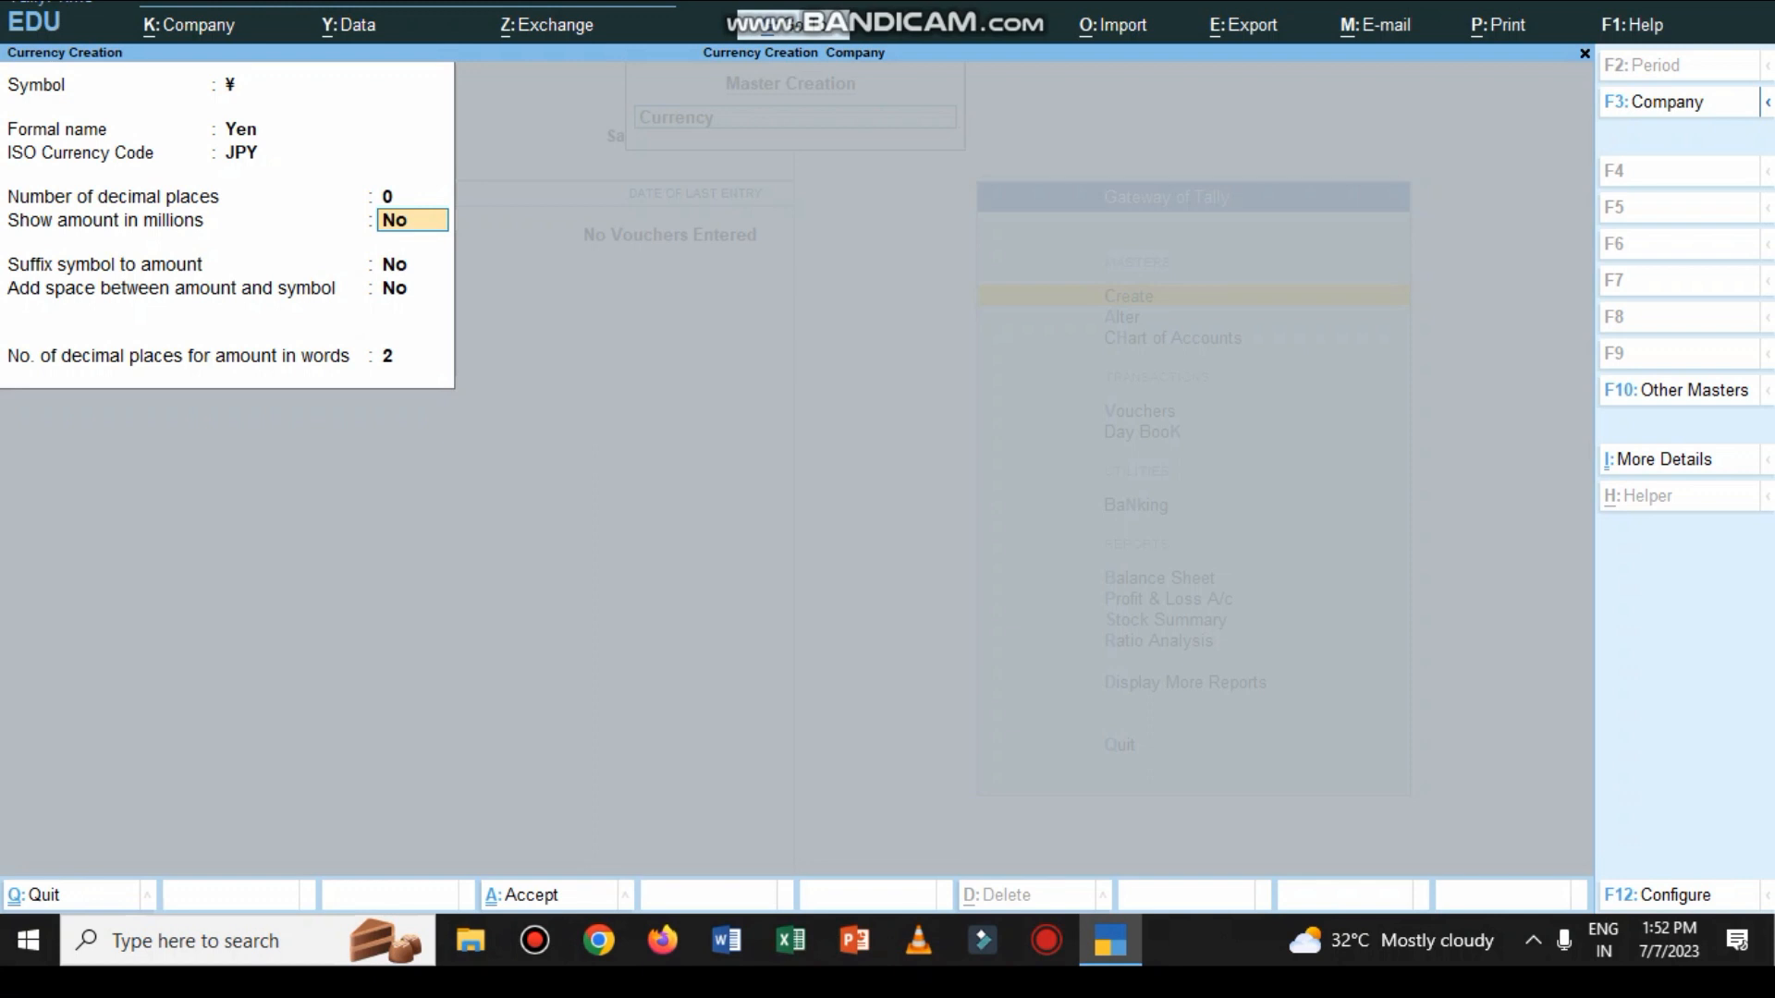
key("Up")
key("Up")
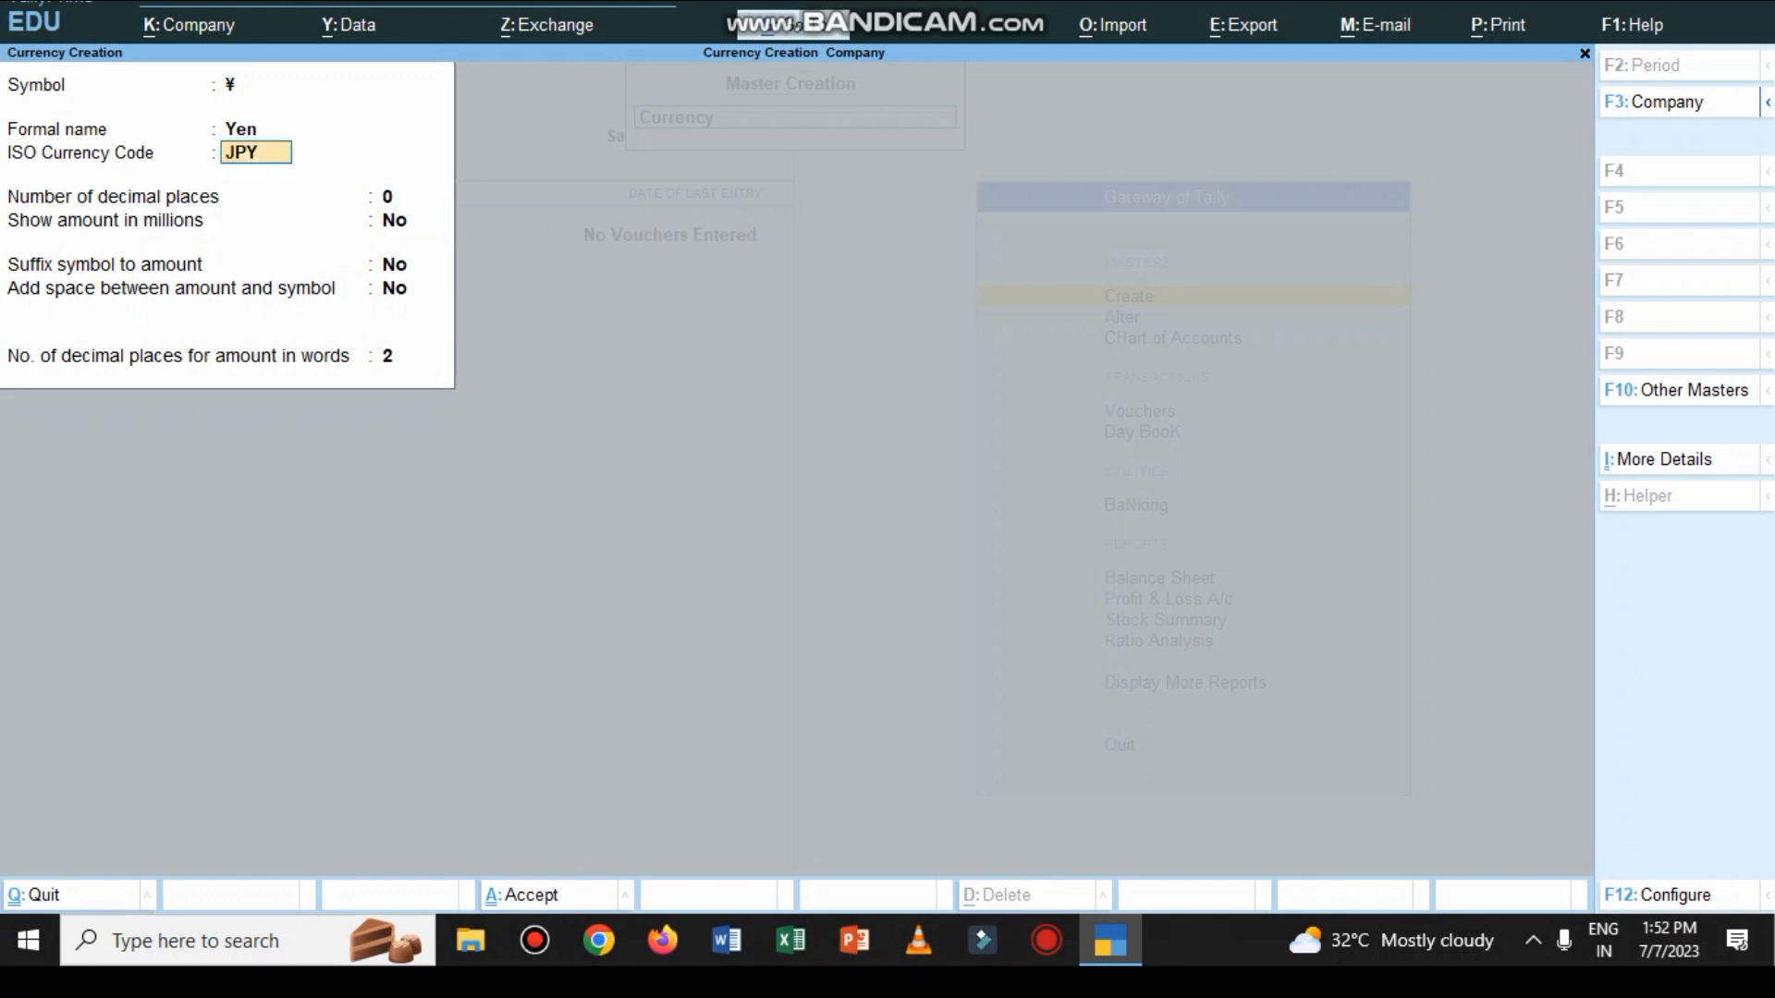
key("Return")
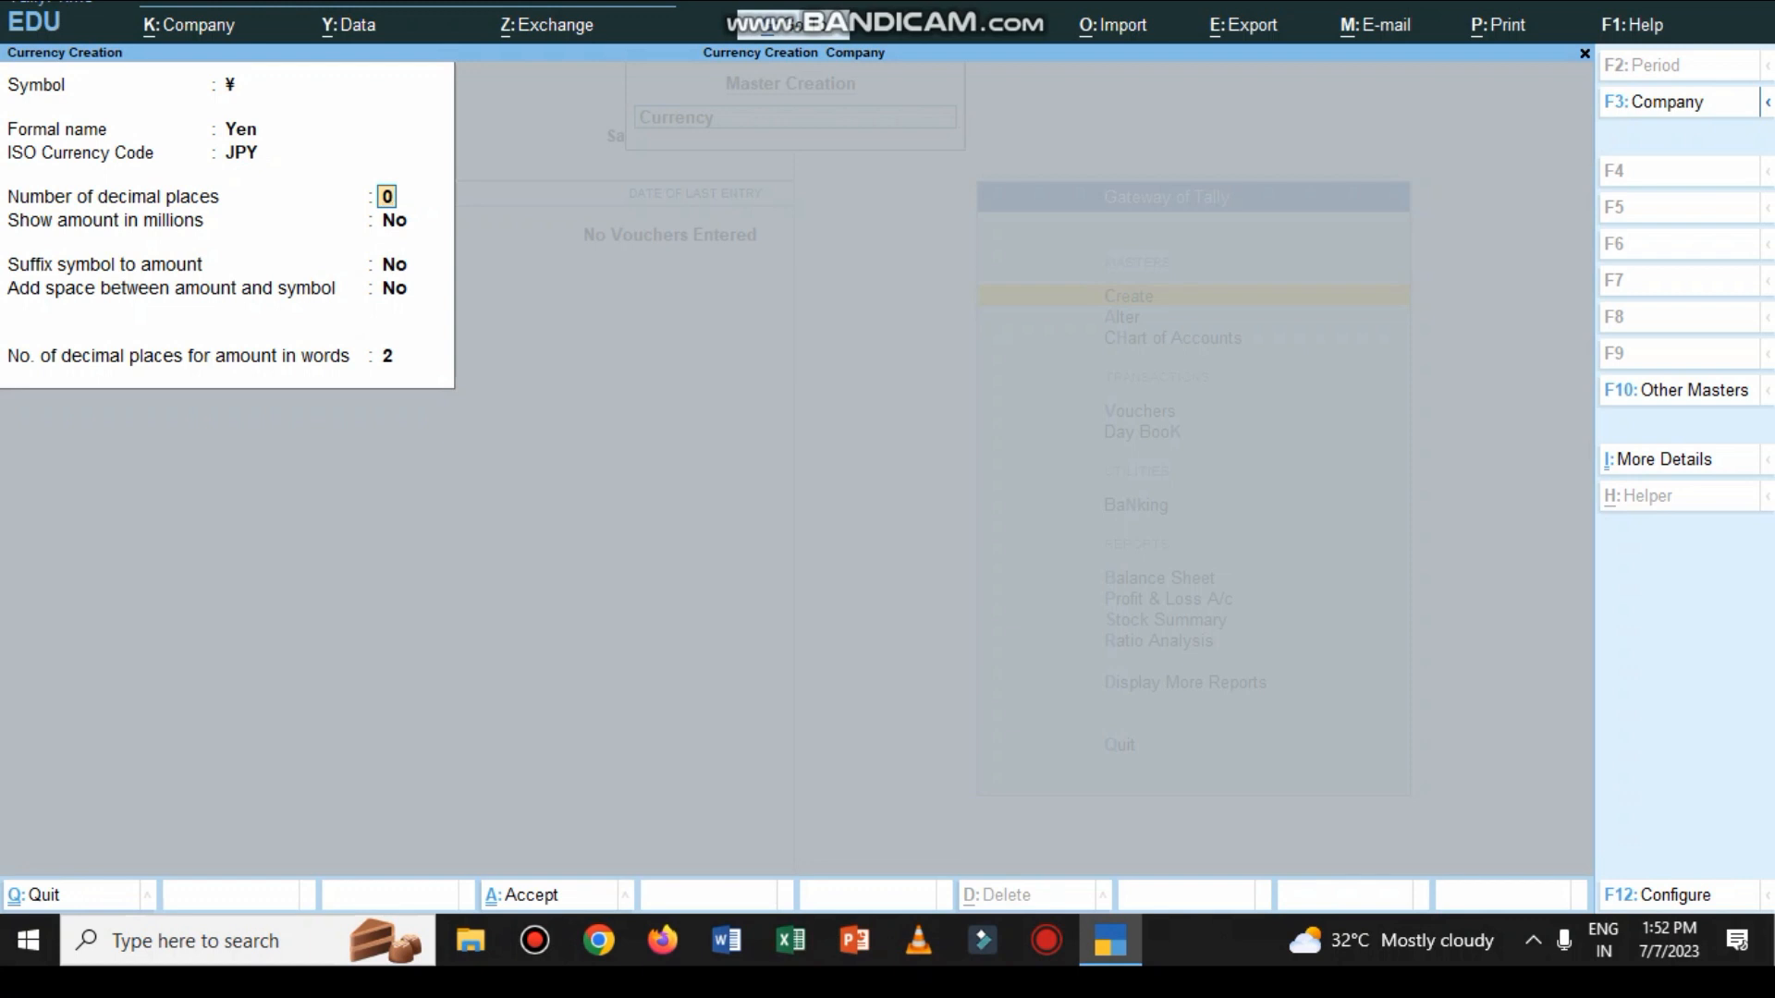
type("2")
key("Return")
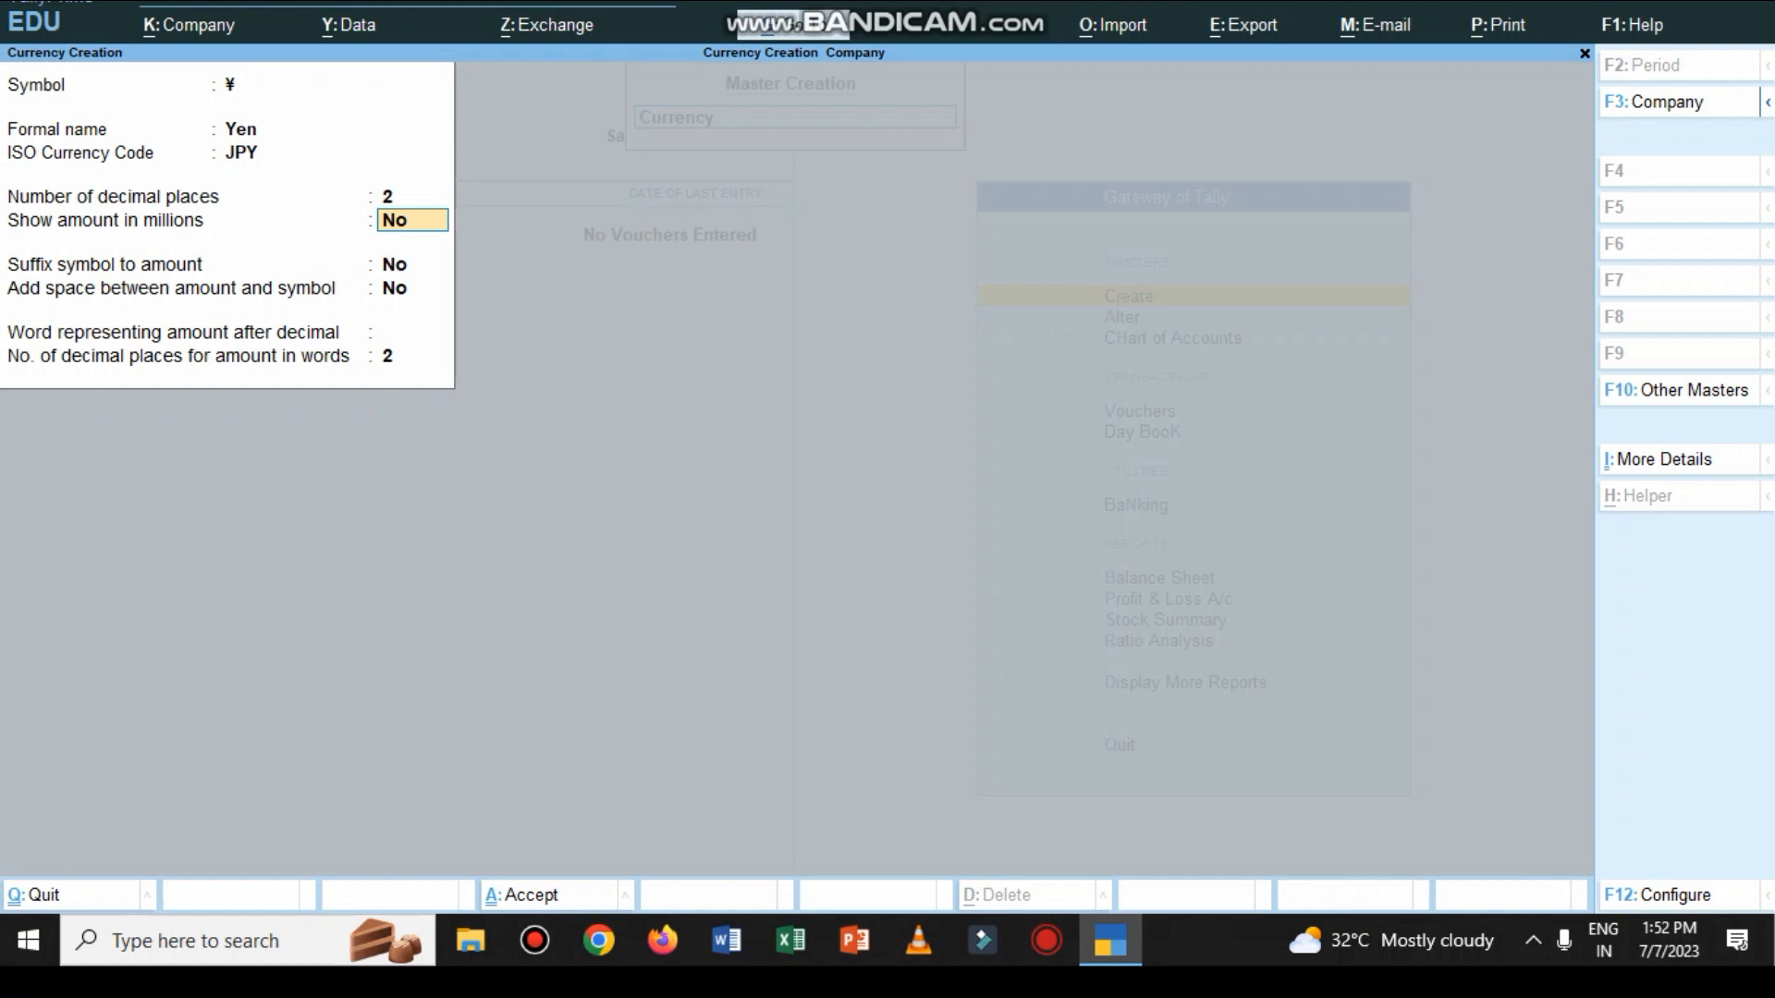
key("Return")
key("Return")
key("Return")
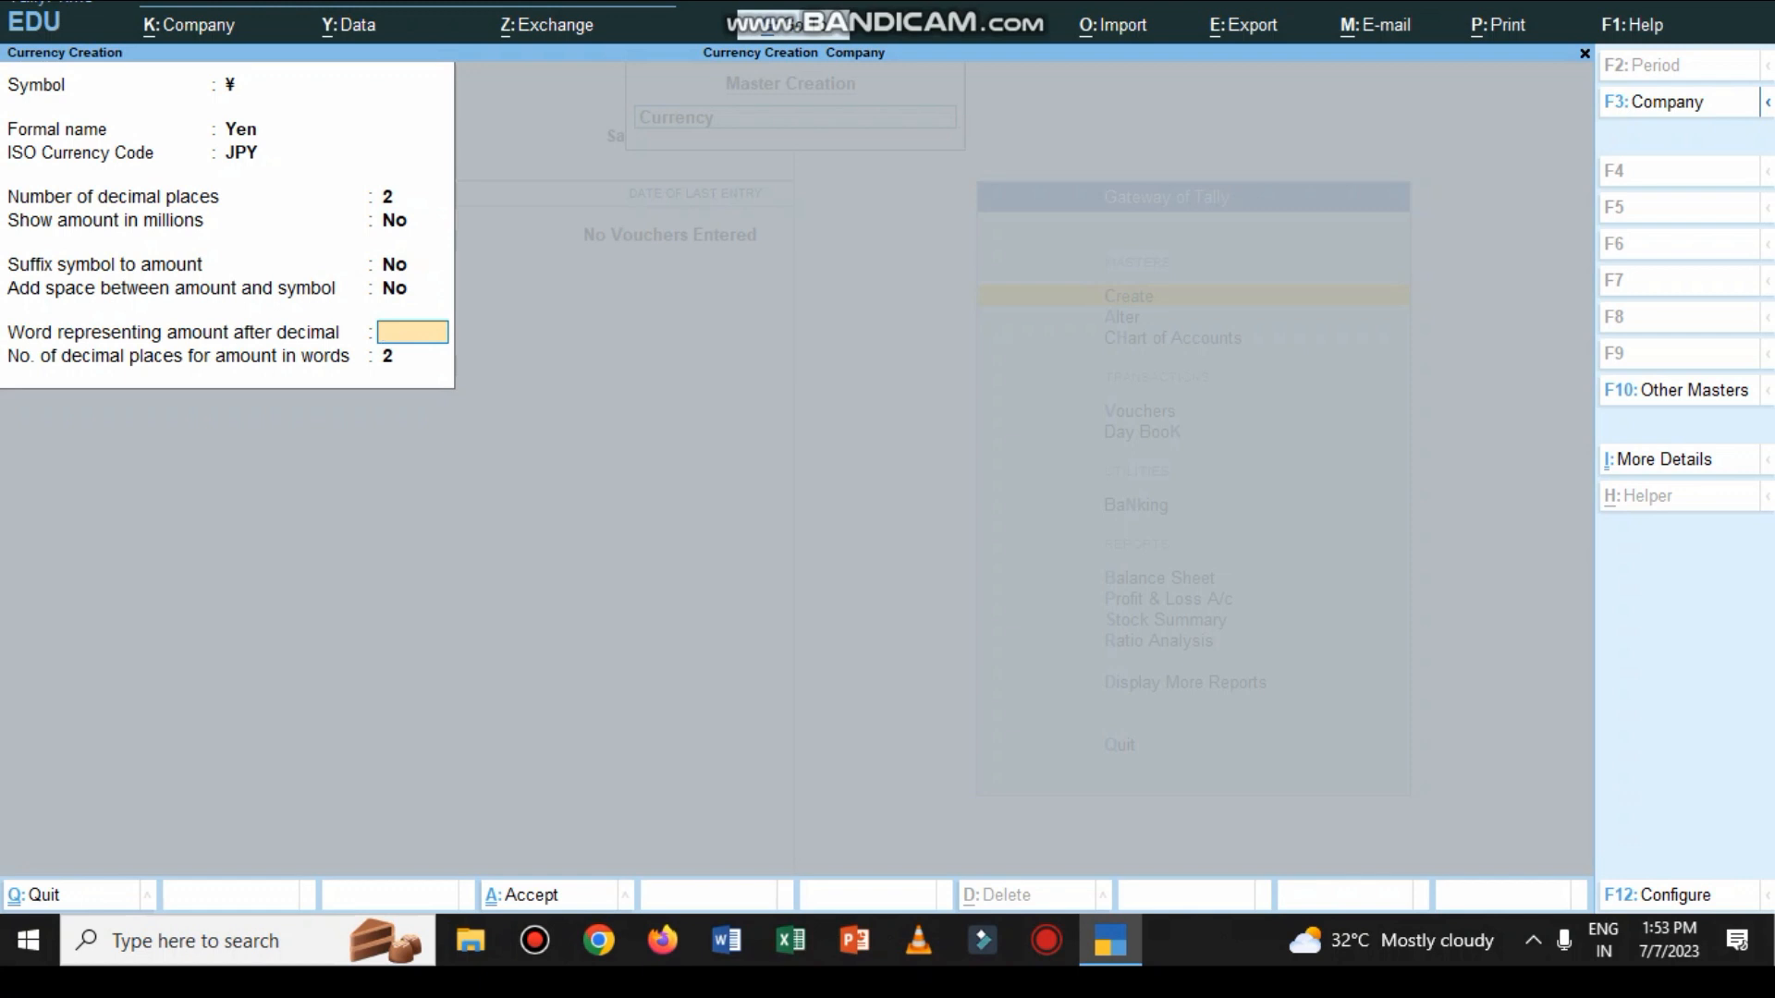
Set the Yen's number of decimal places to 0.
key("Up")
key("Up")
key("Up")
key("Up")
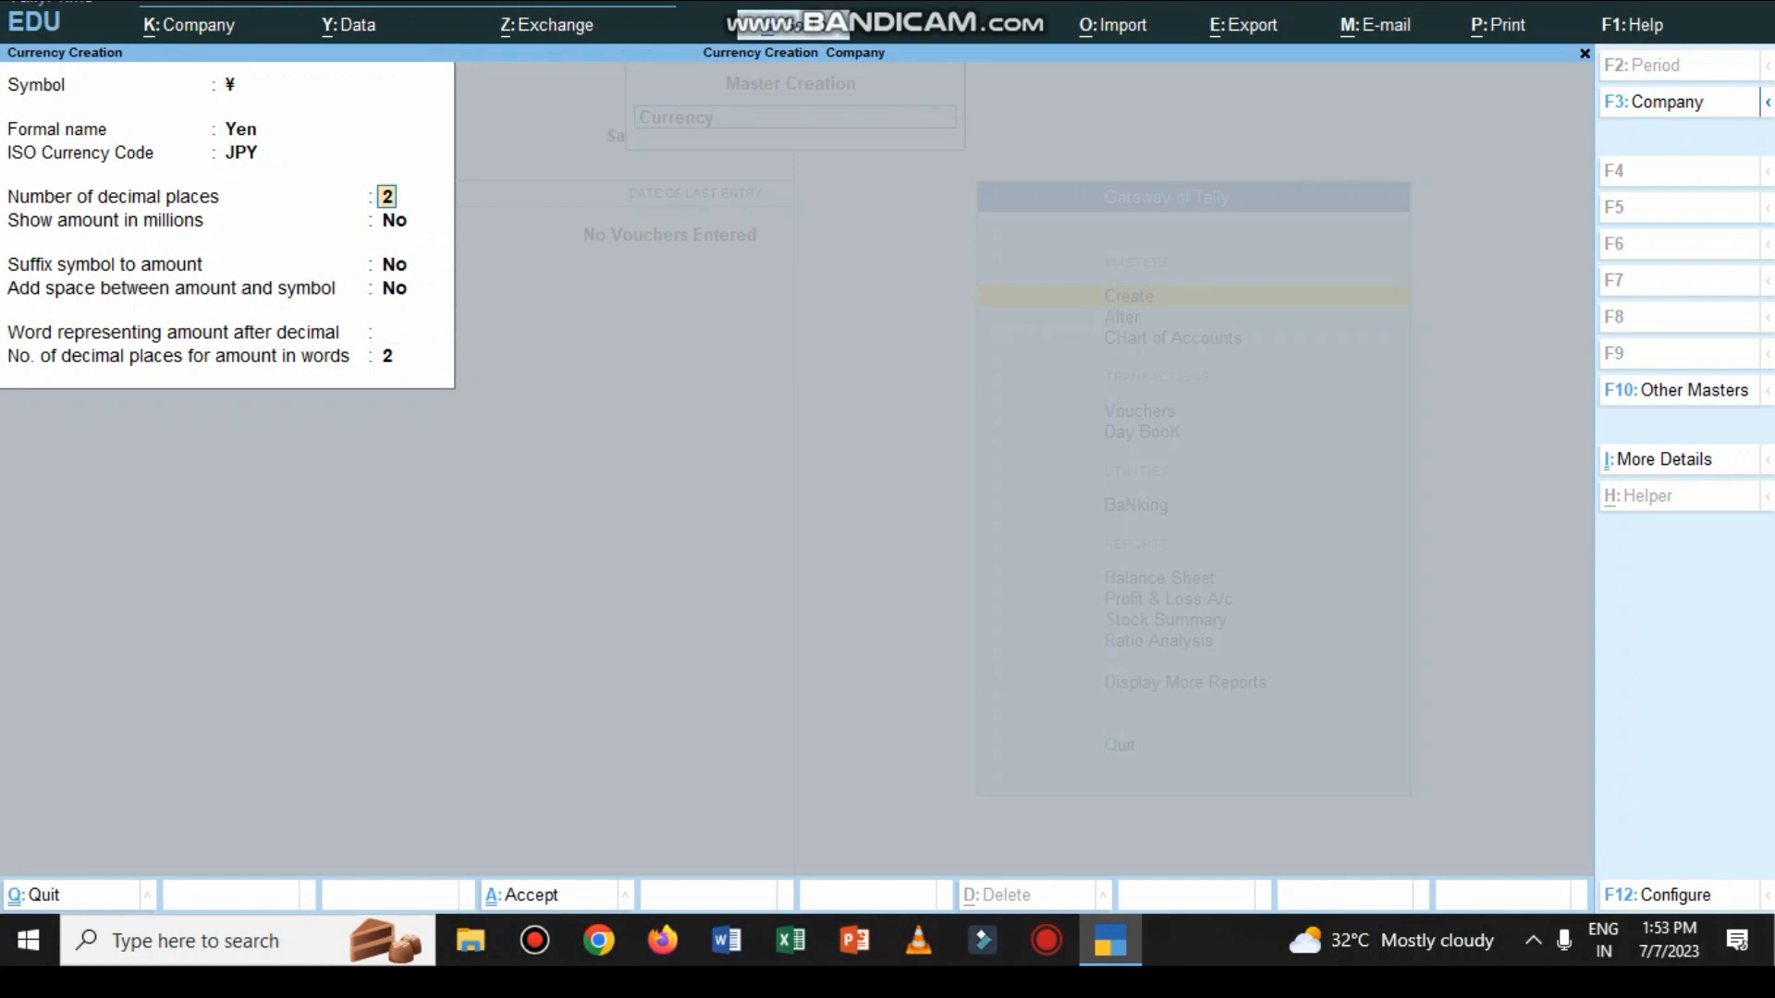
type("0")
key("Return")
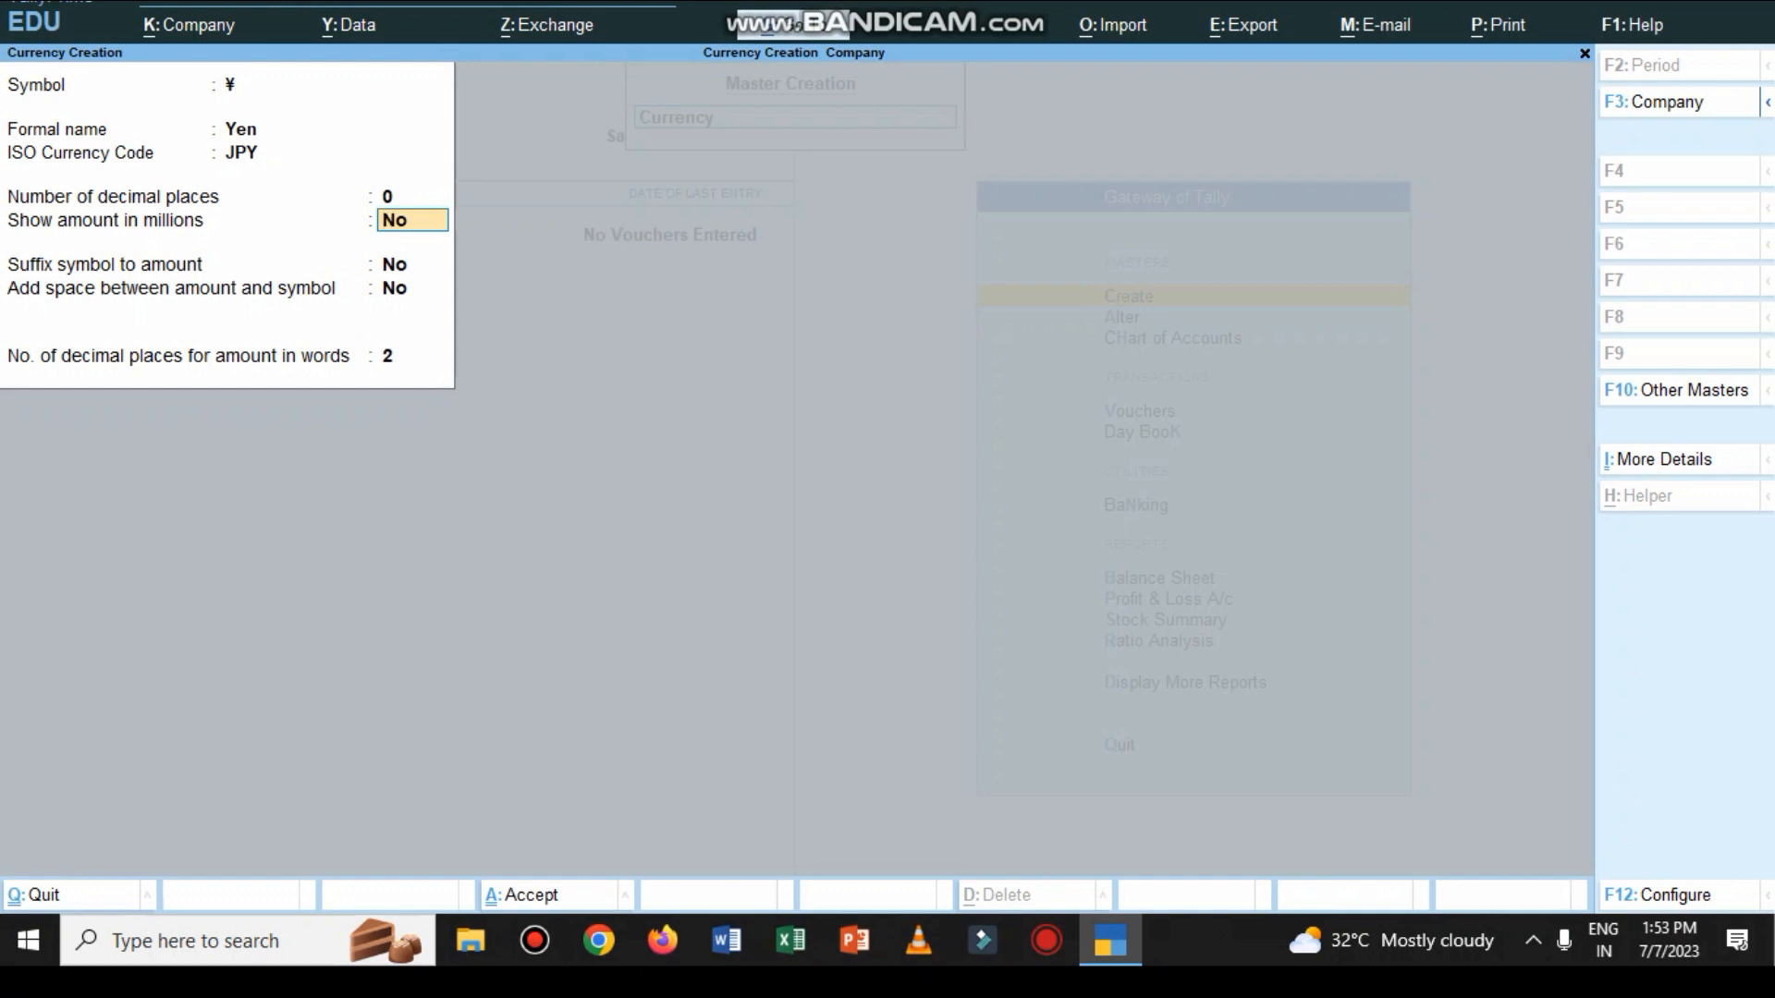
left_click(412, 264)
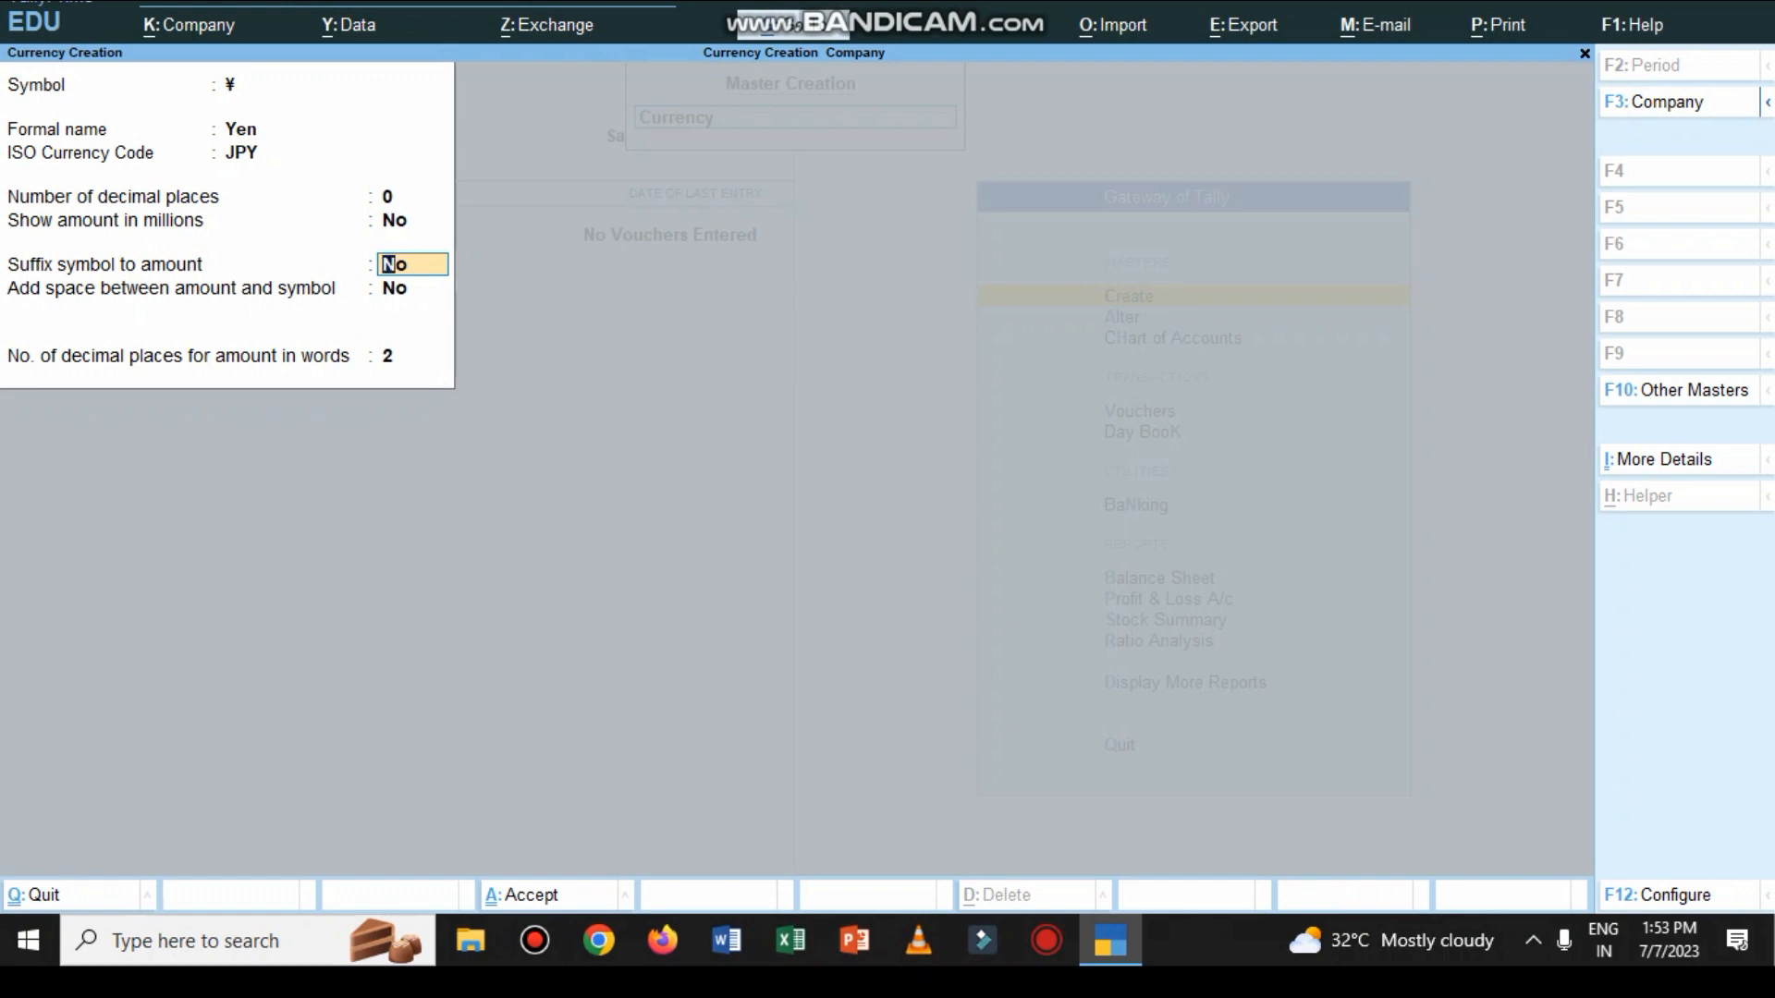
left_click(413, 288)
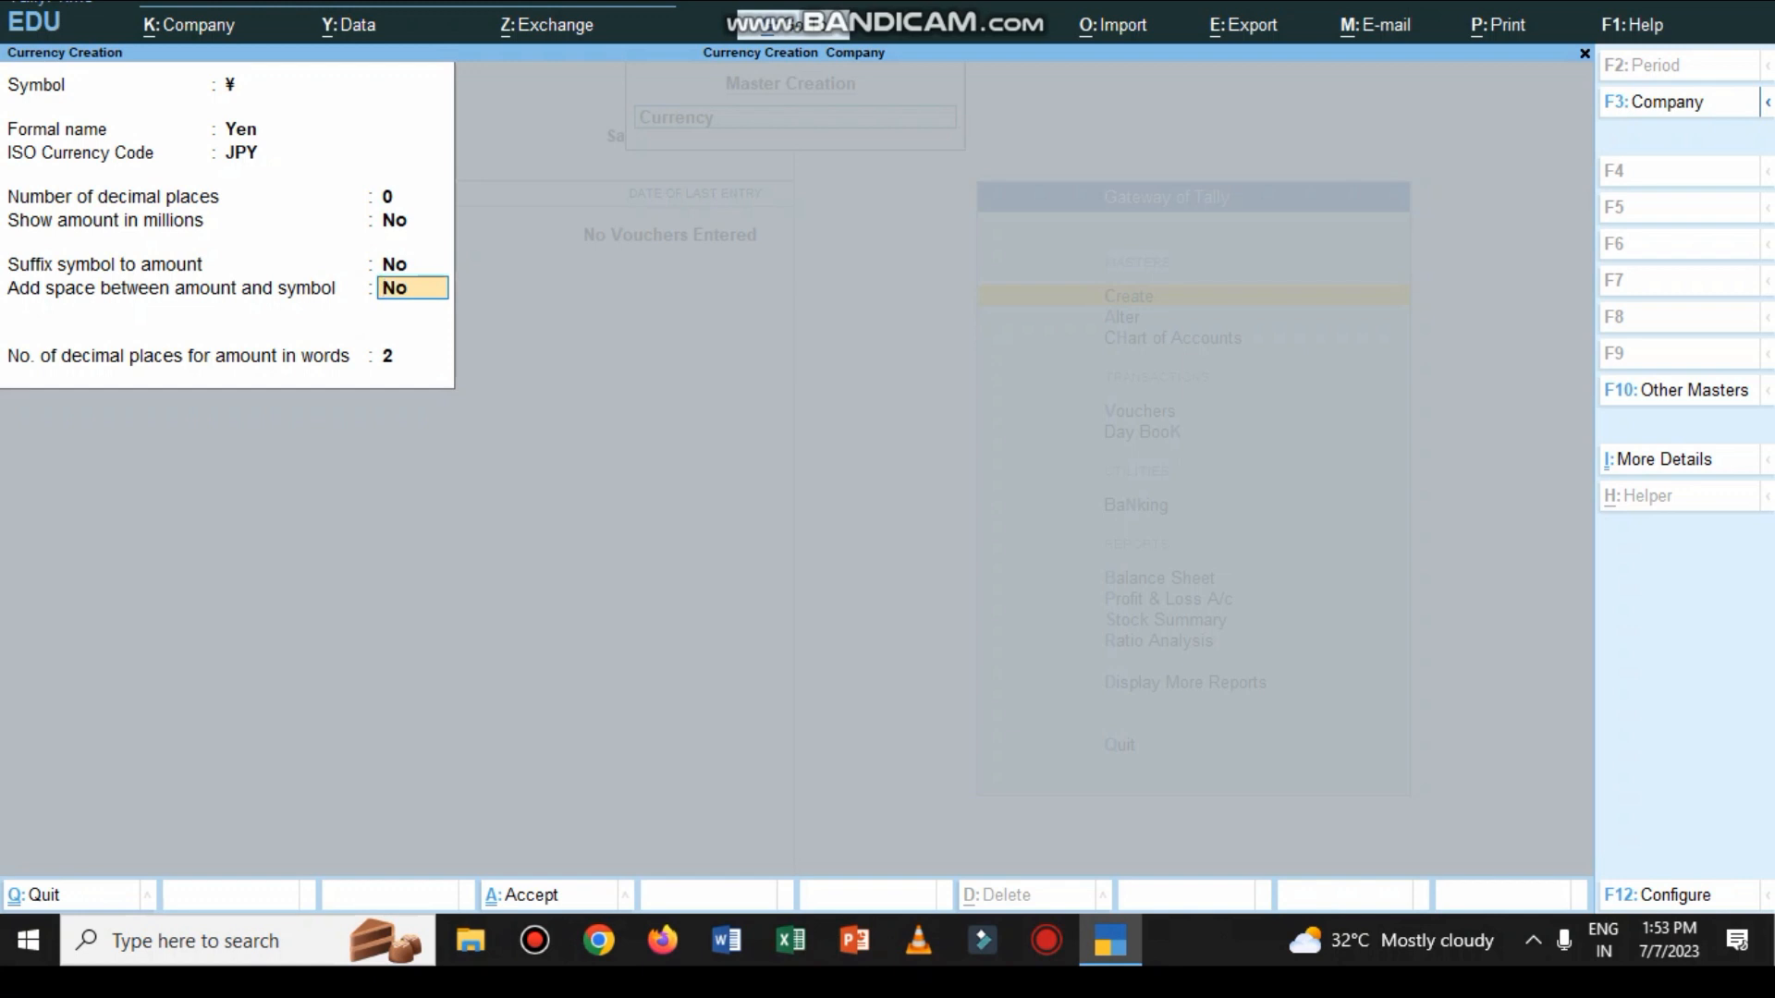
left_click(394, 265)
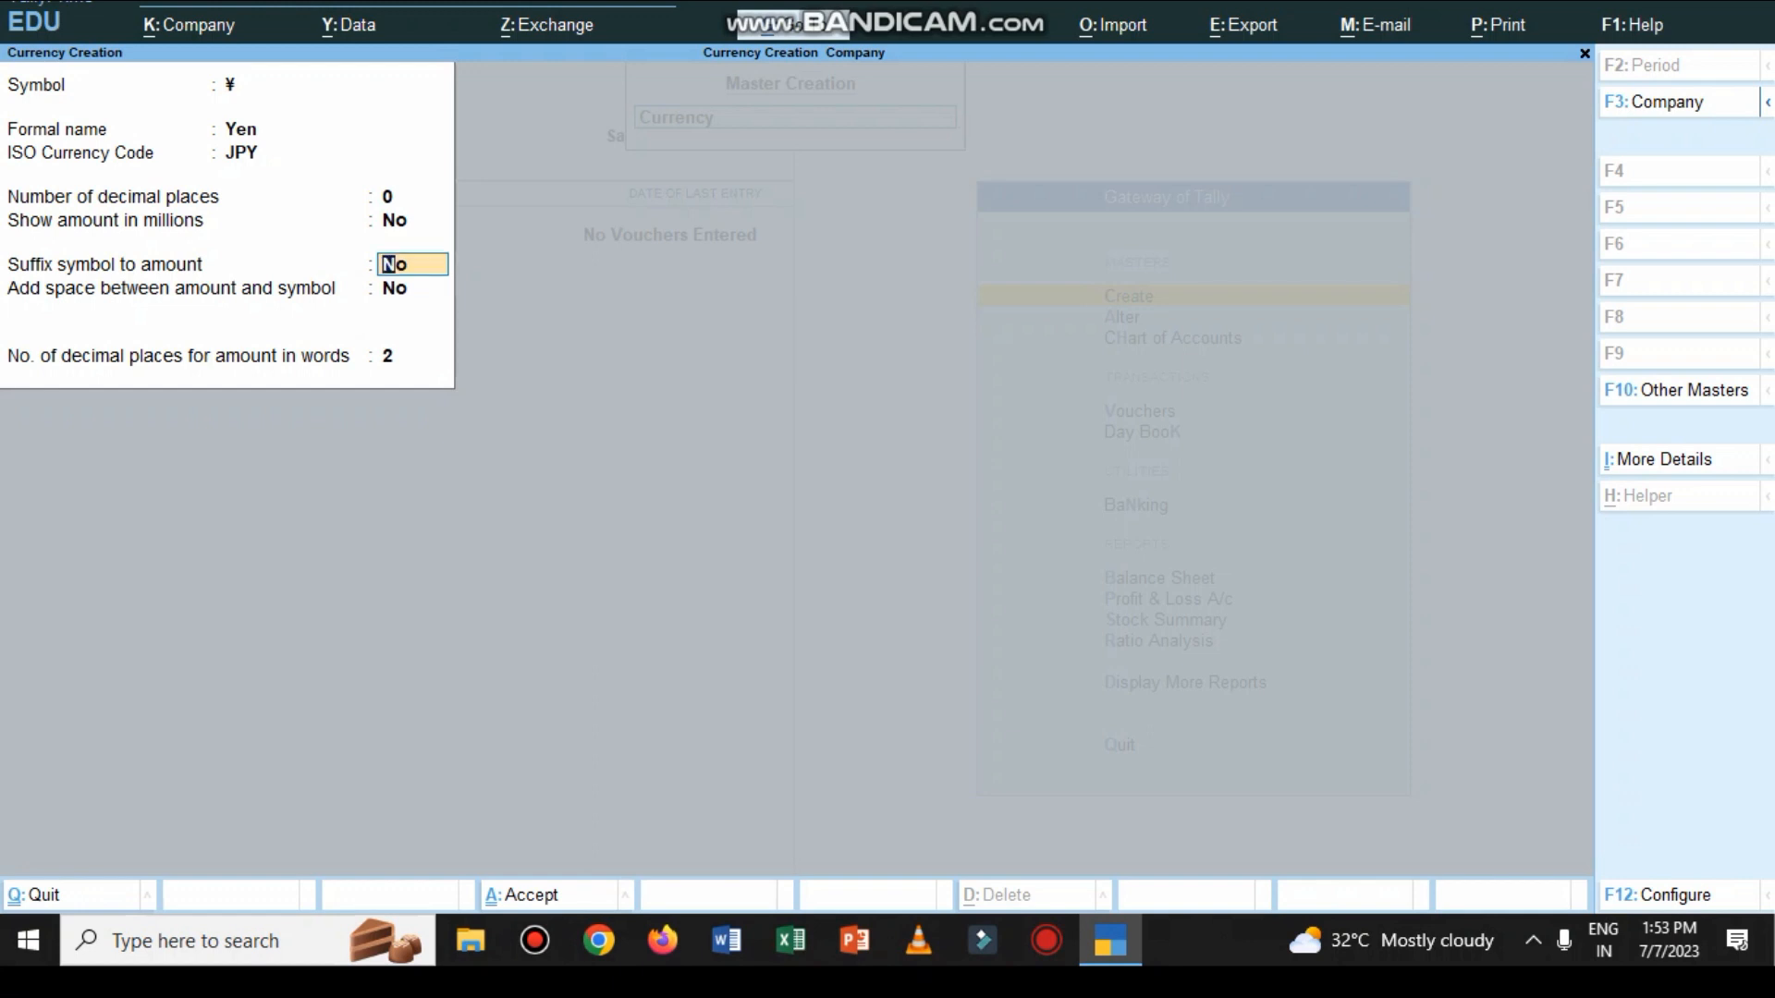
left_click(394, 288)
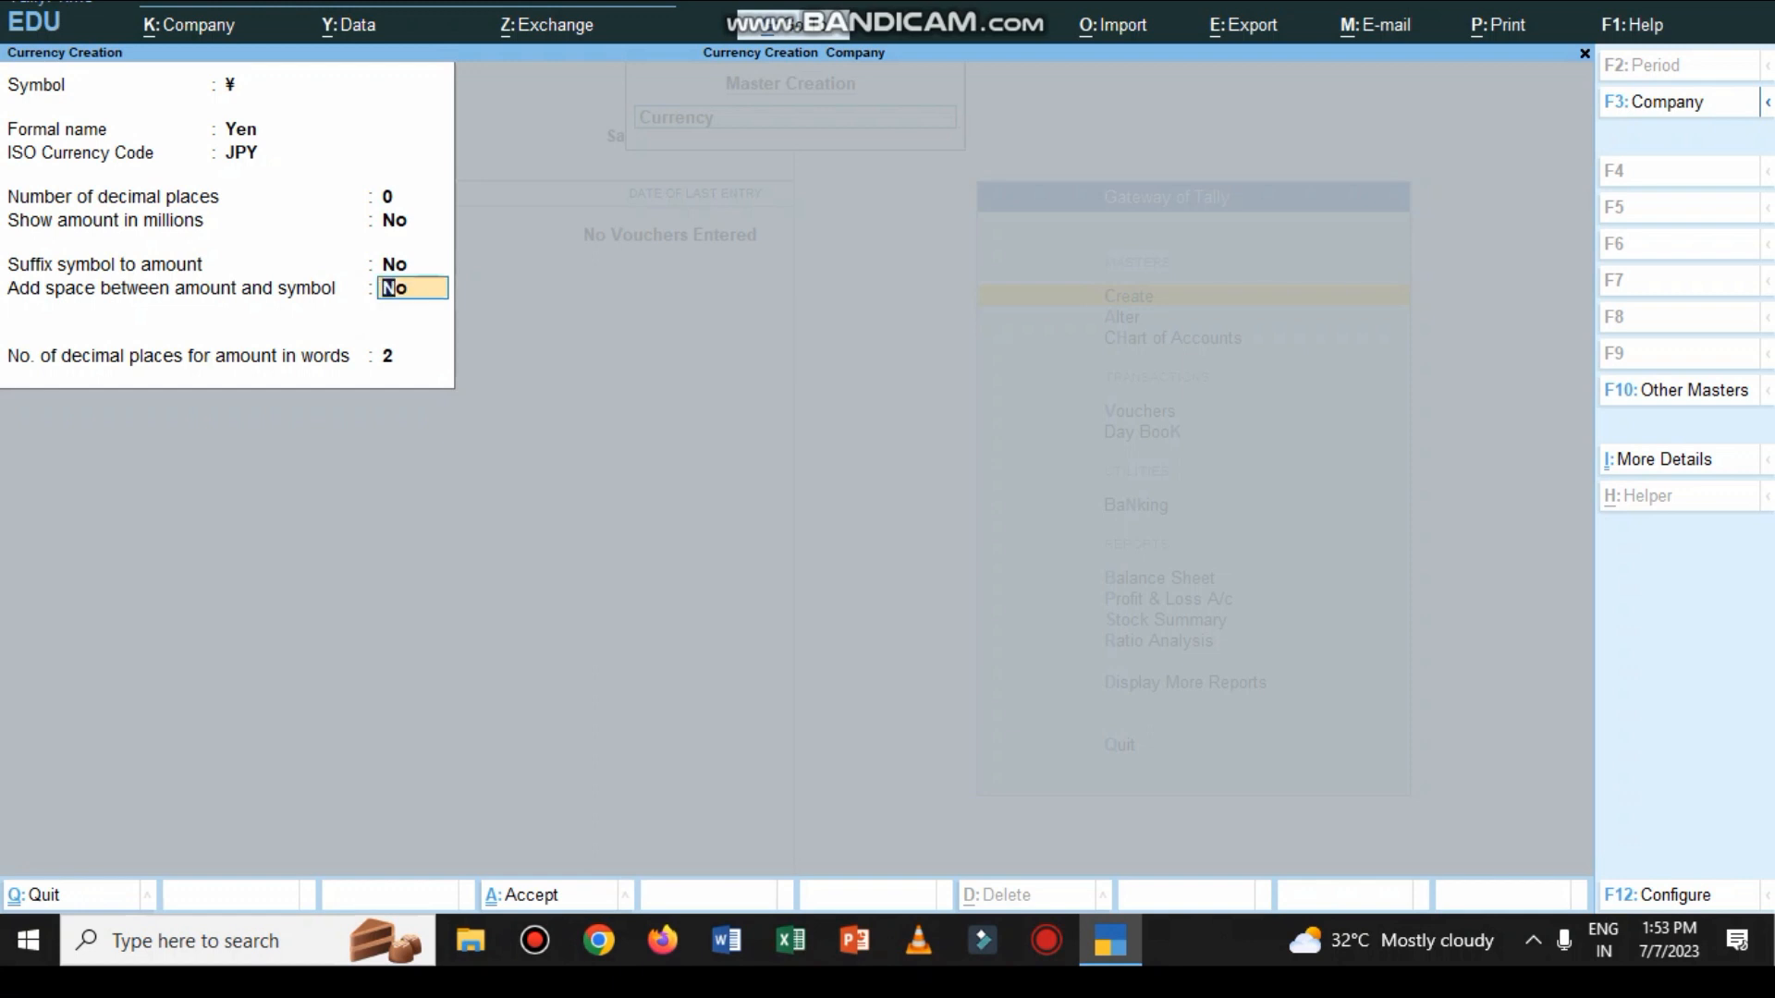
left_click(395, 265)
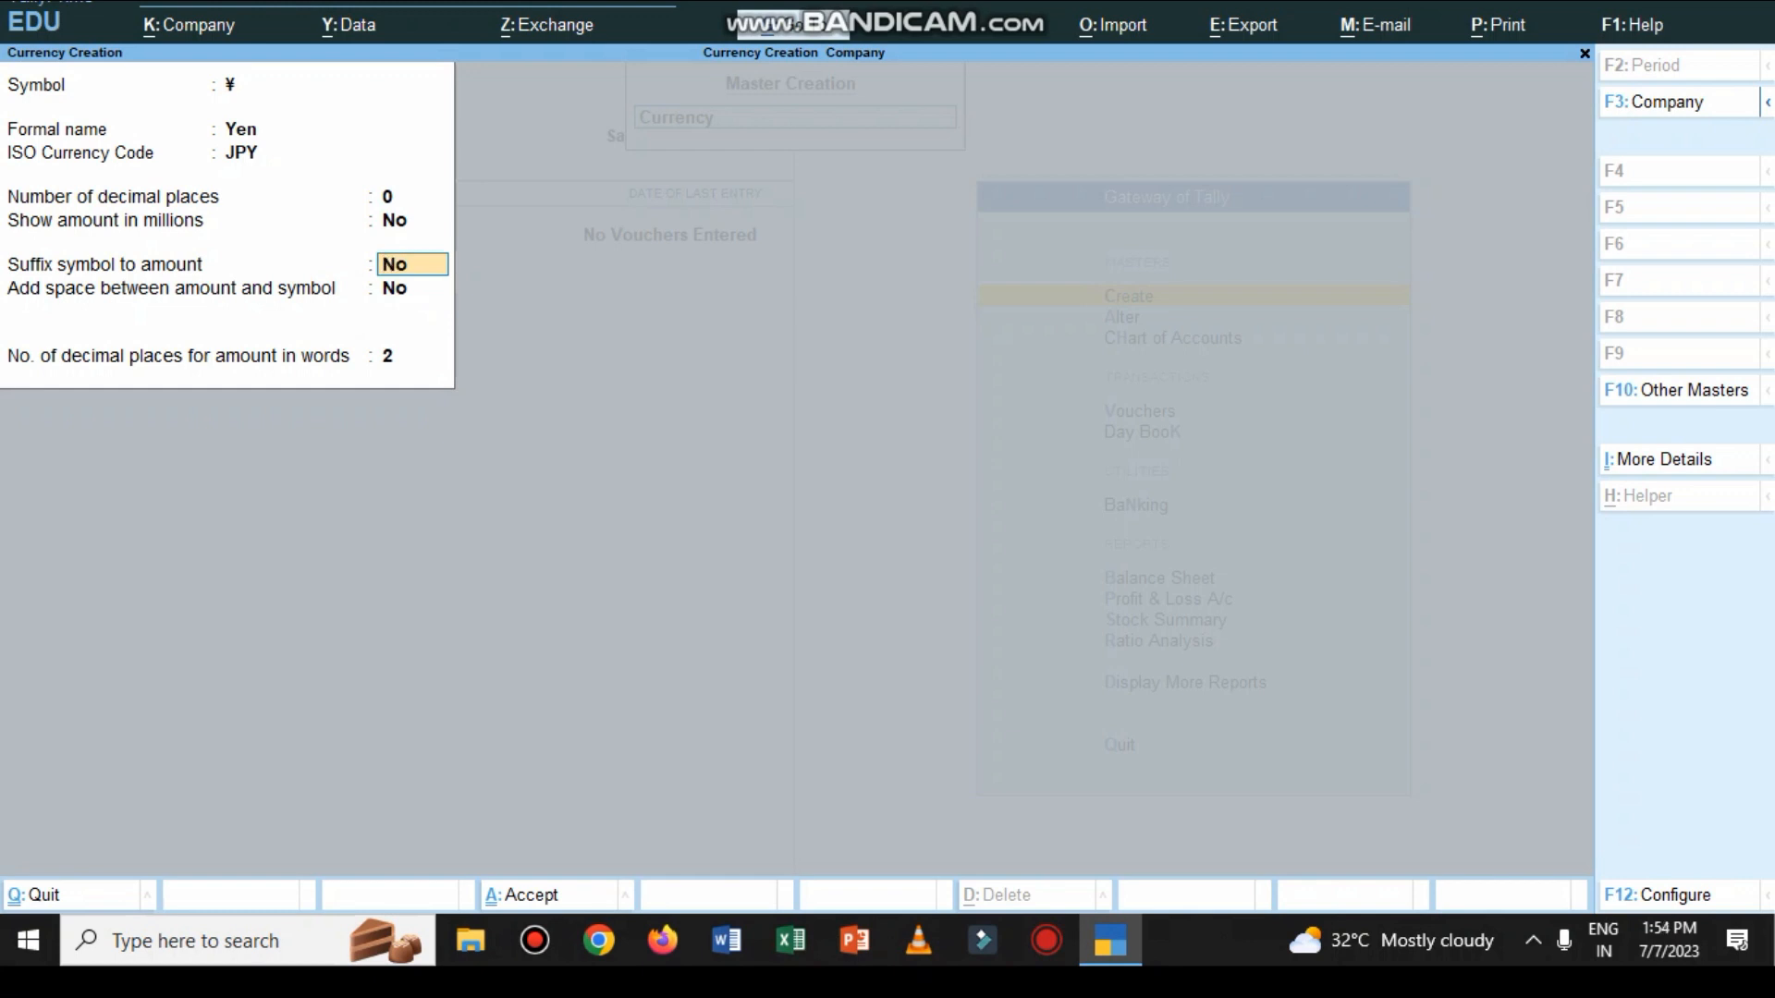
Set the number of decimal places for amount in words to 0 and save the Yen currency.
key("Return")
key("Return")
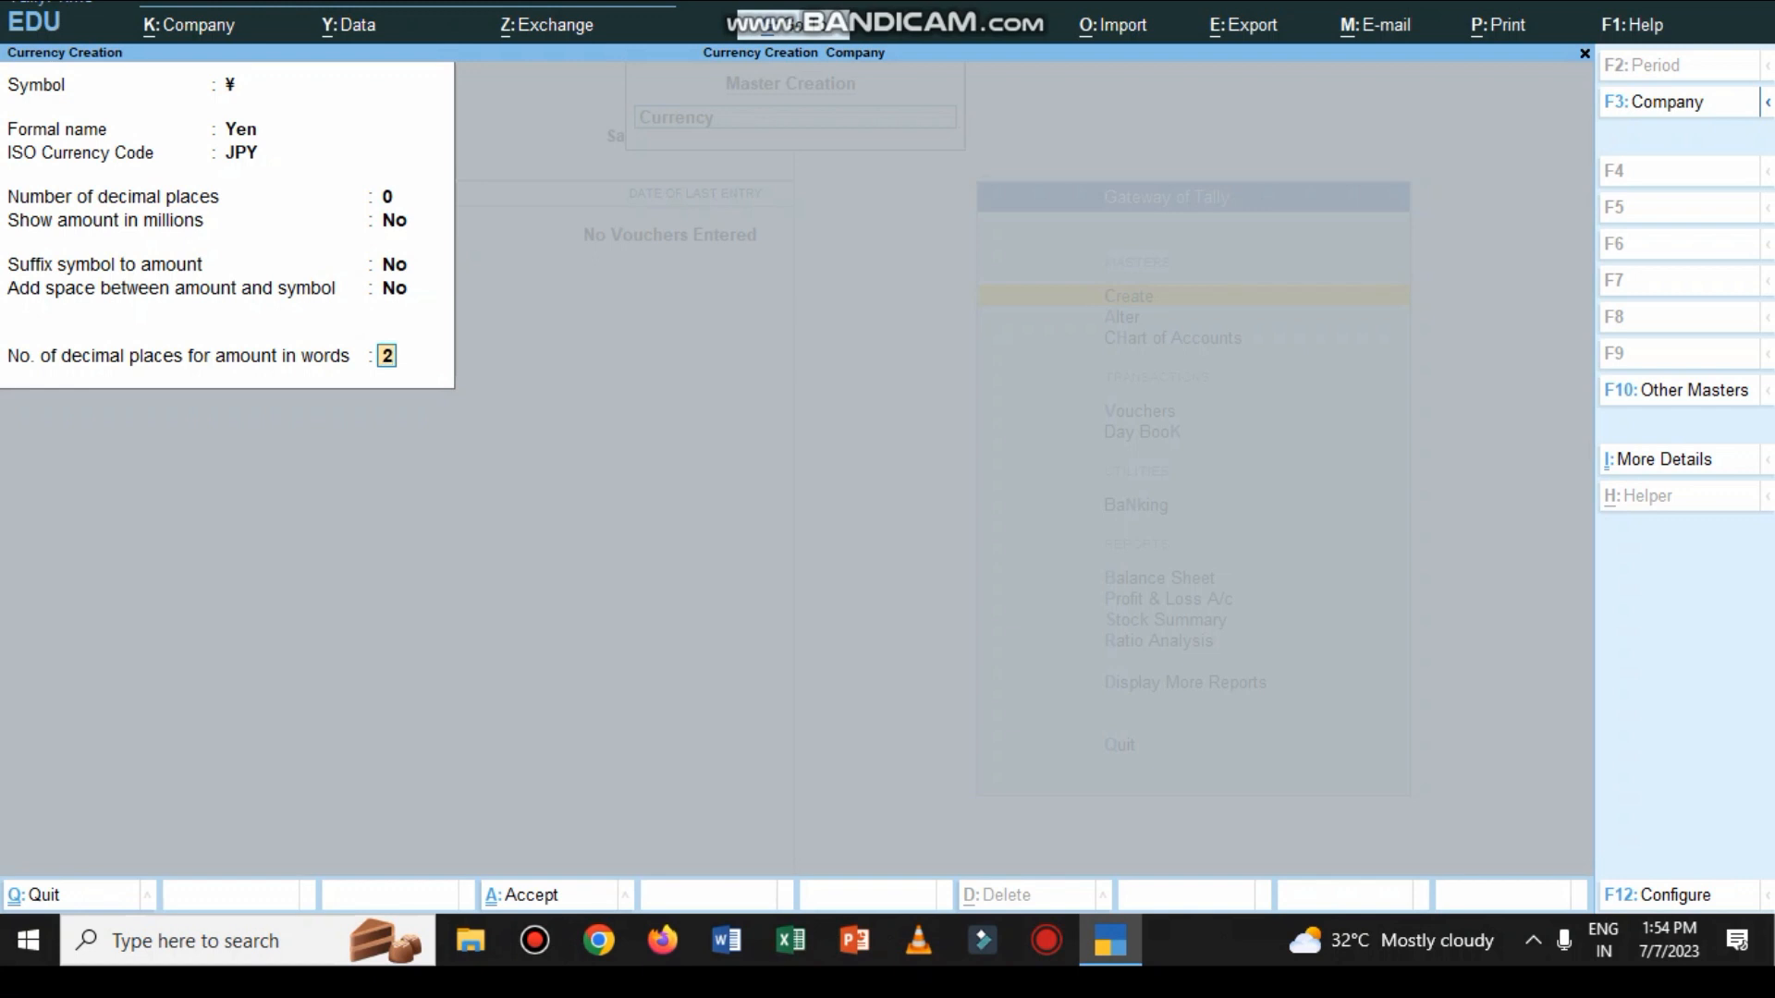
type("0")
key("Return")
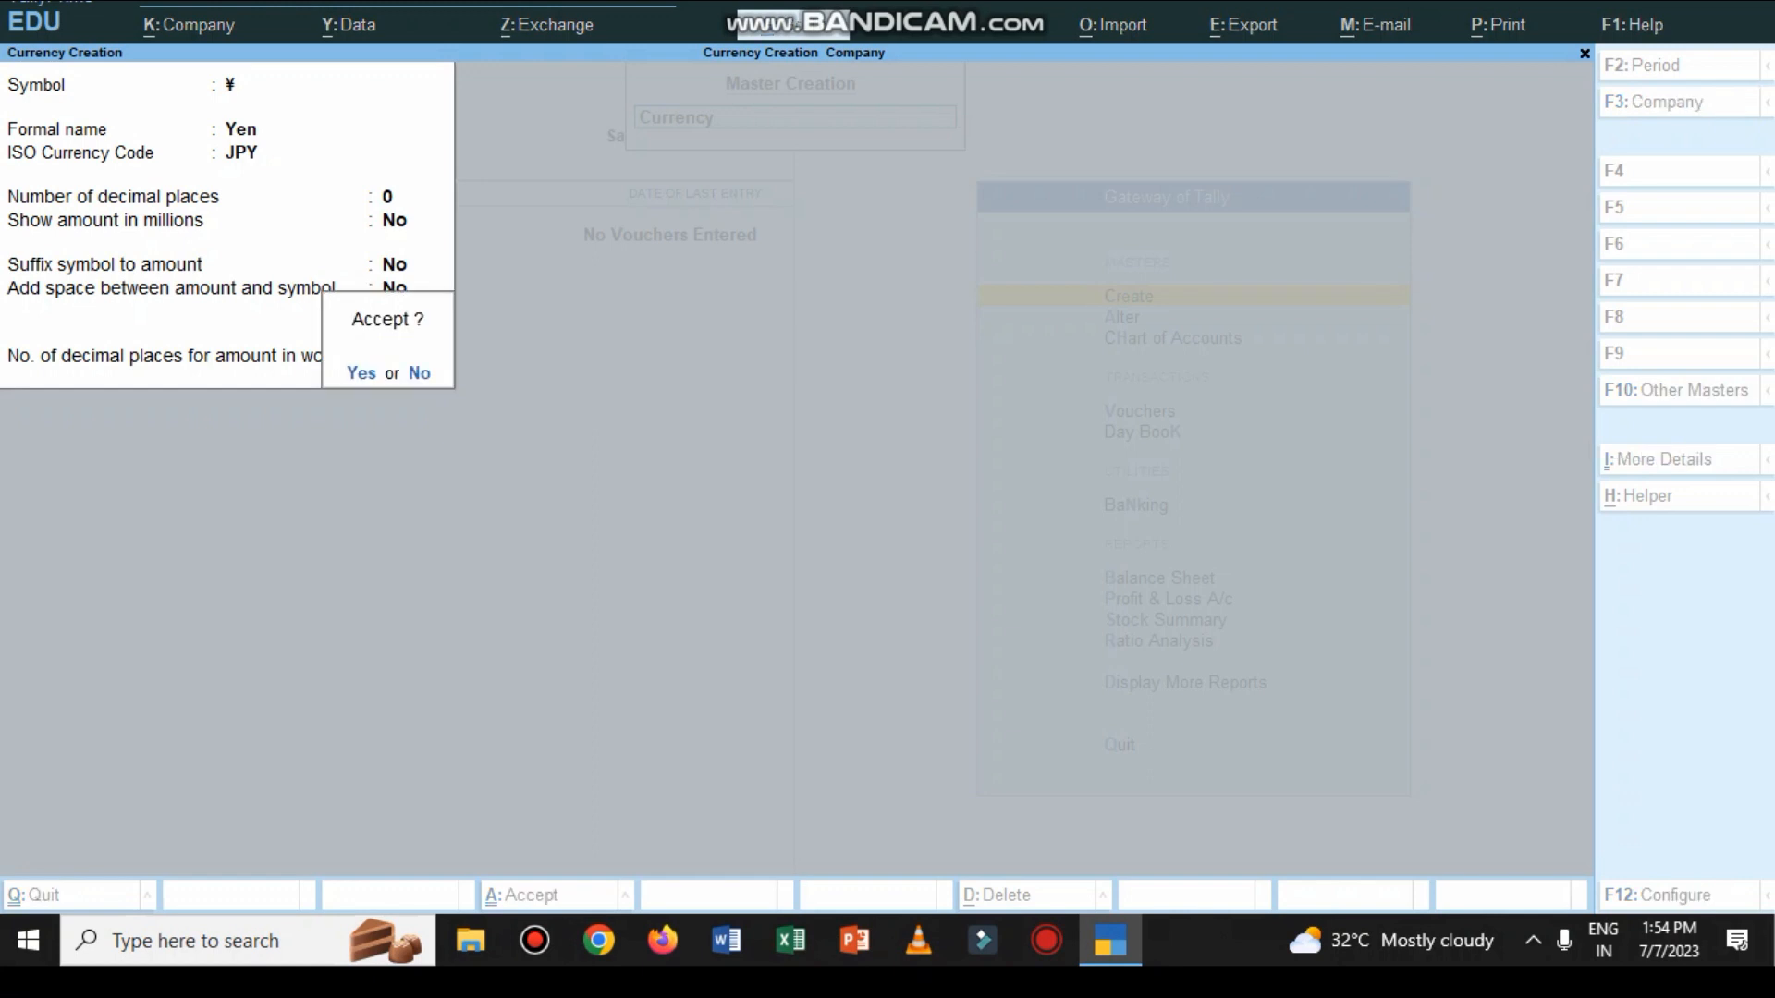
key("y")
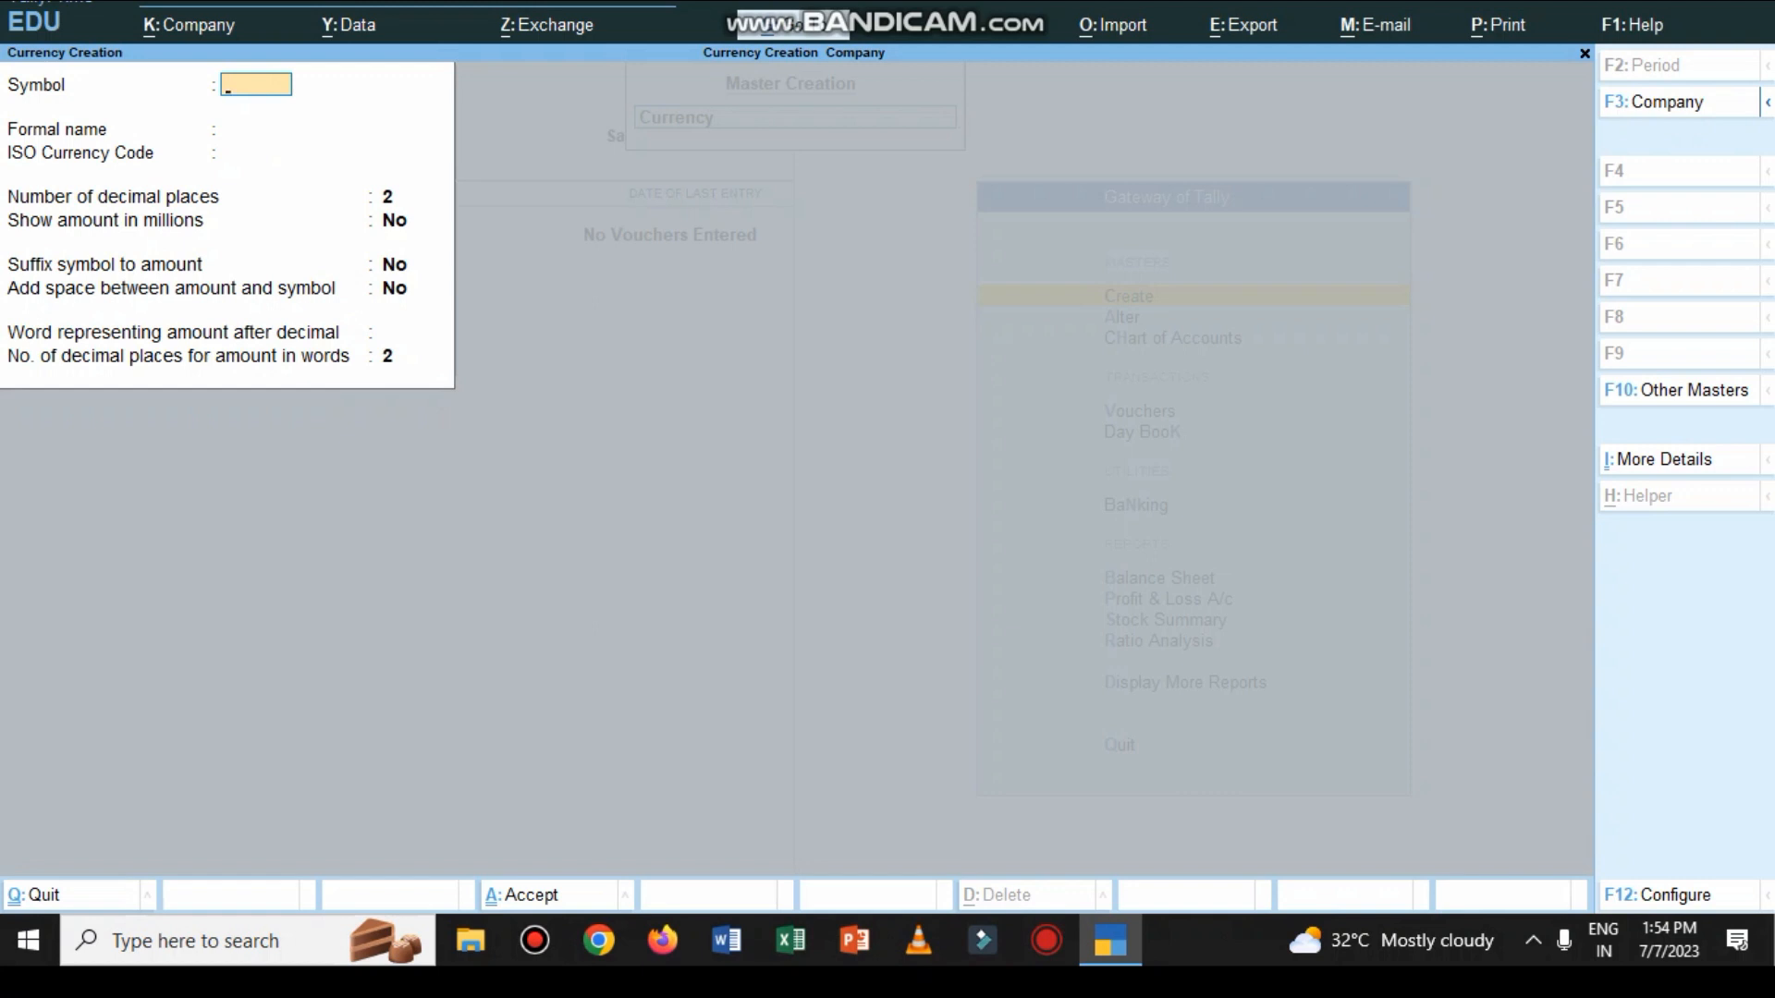
Enter € as the currency symbol, Euro as the formal name and EUR as the ISO currency code.
key("alt")
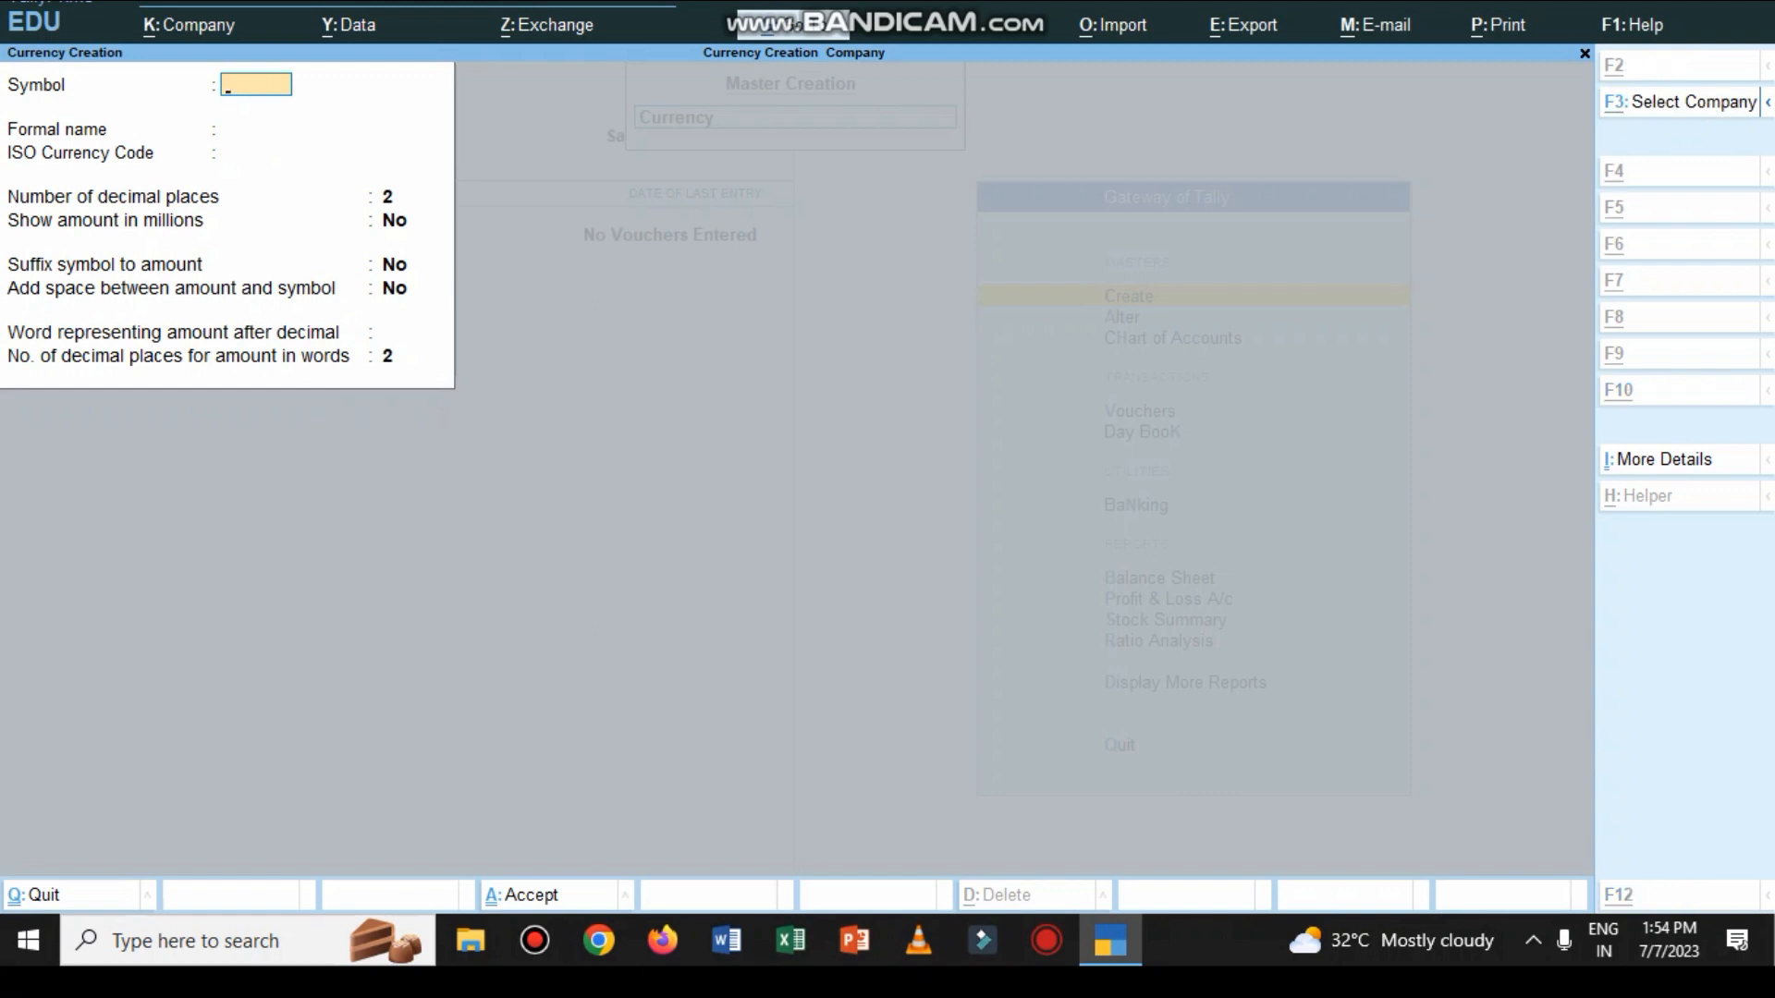
type("€")
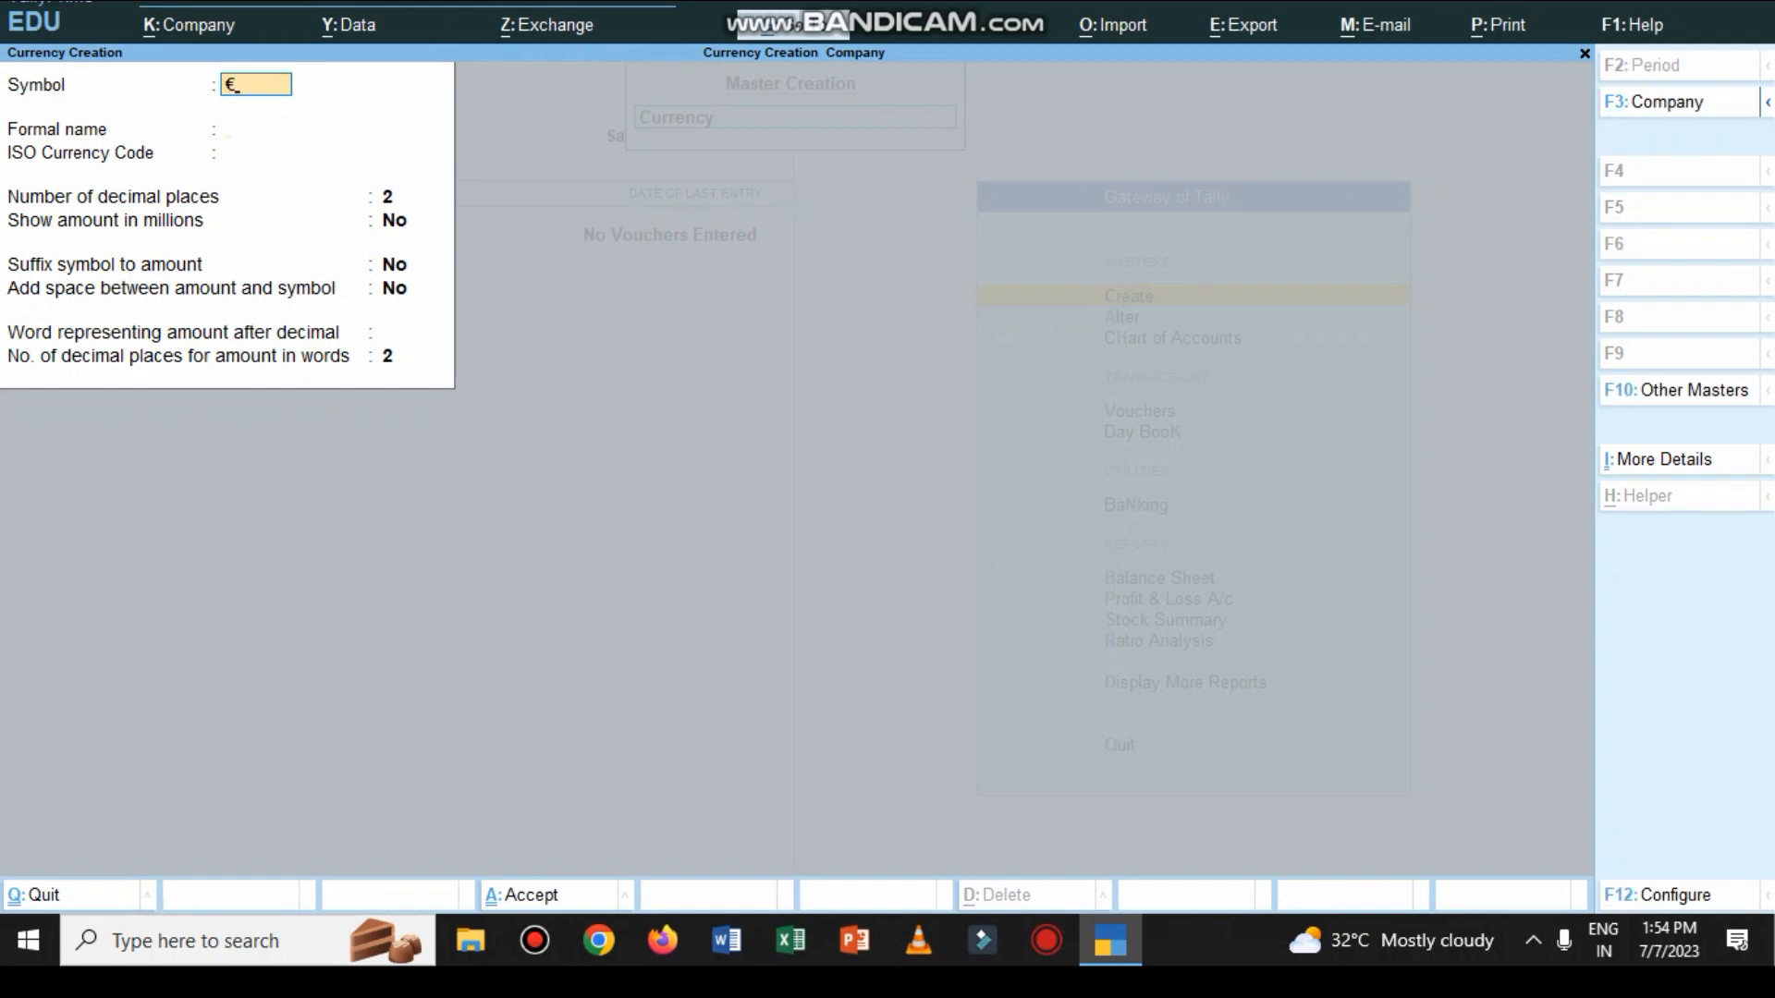
key("Return")
type("EURO")
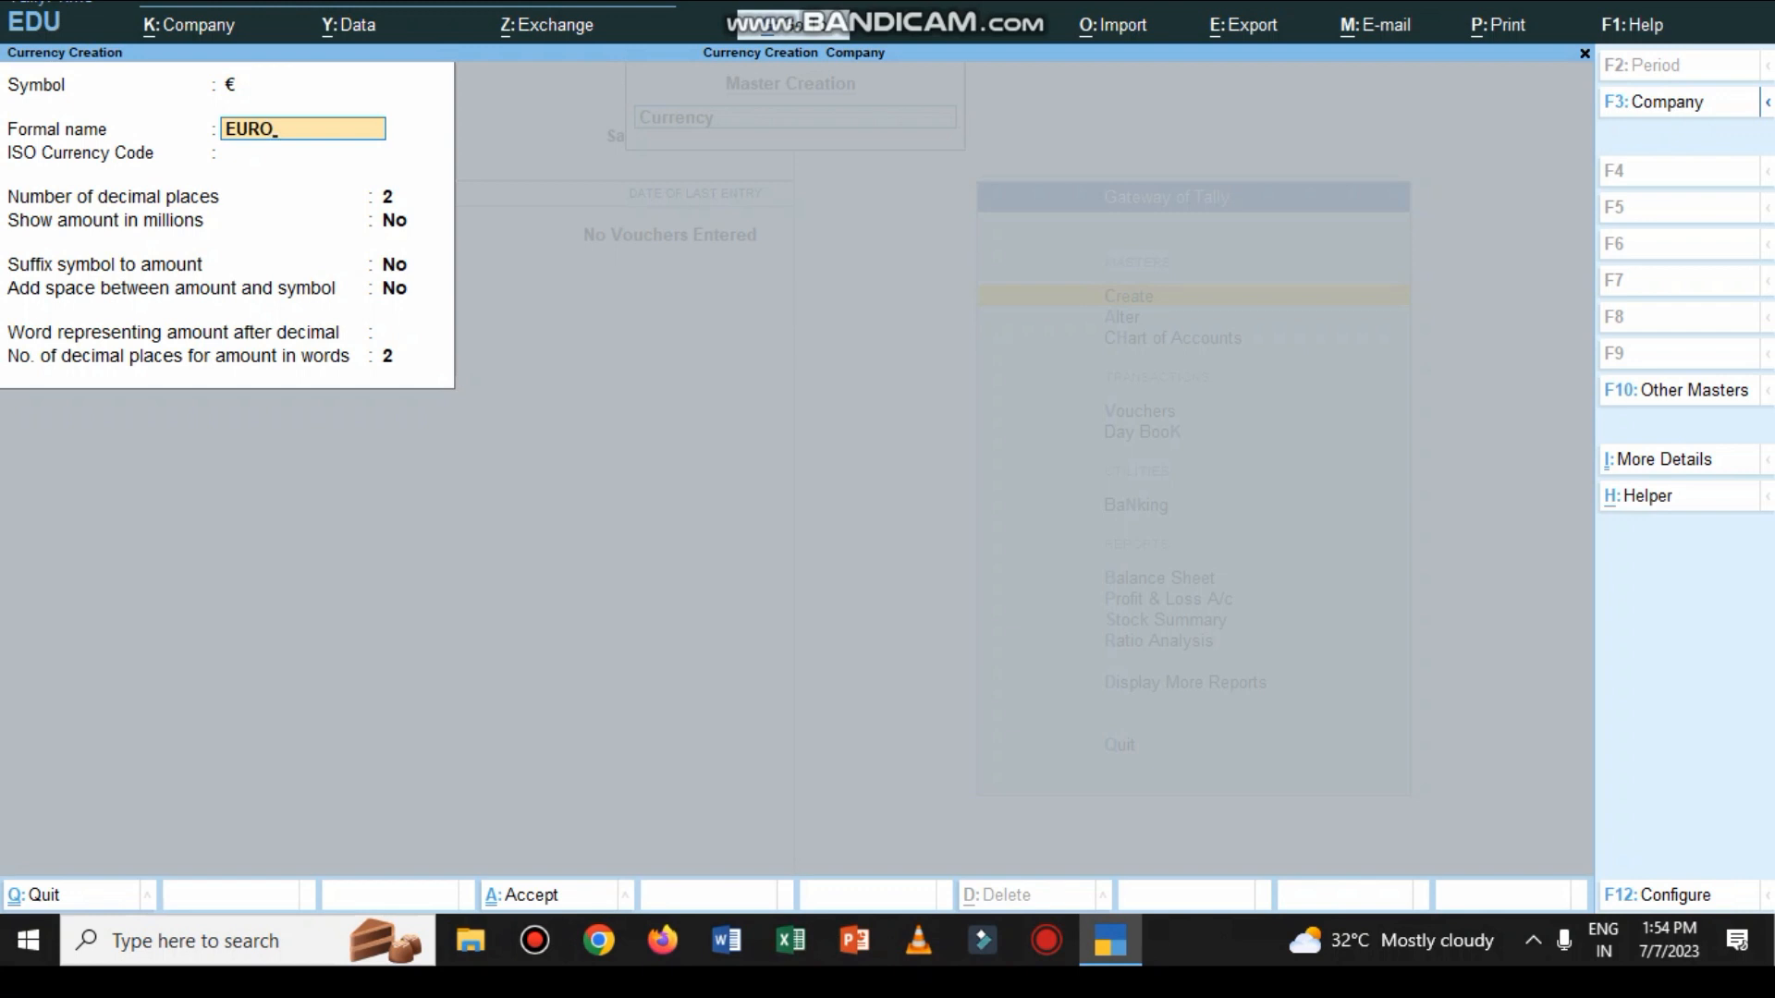
key("Return")
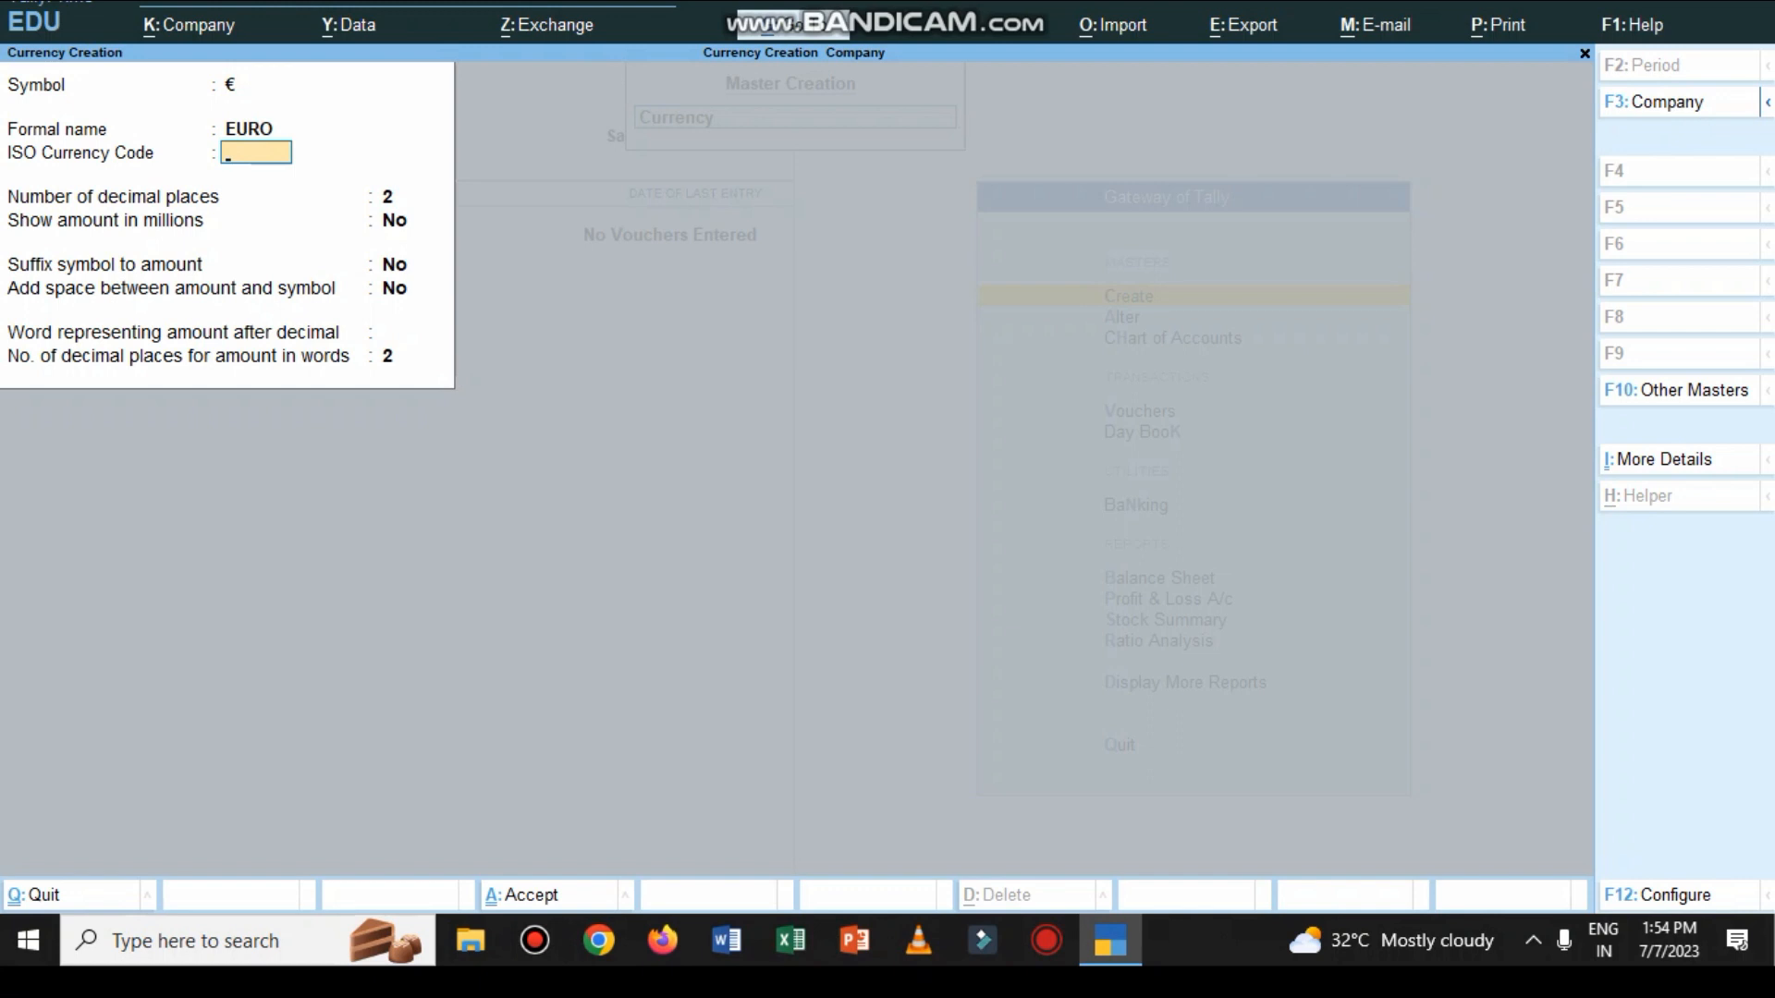
key("BackSpace")
type("Euro")
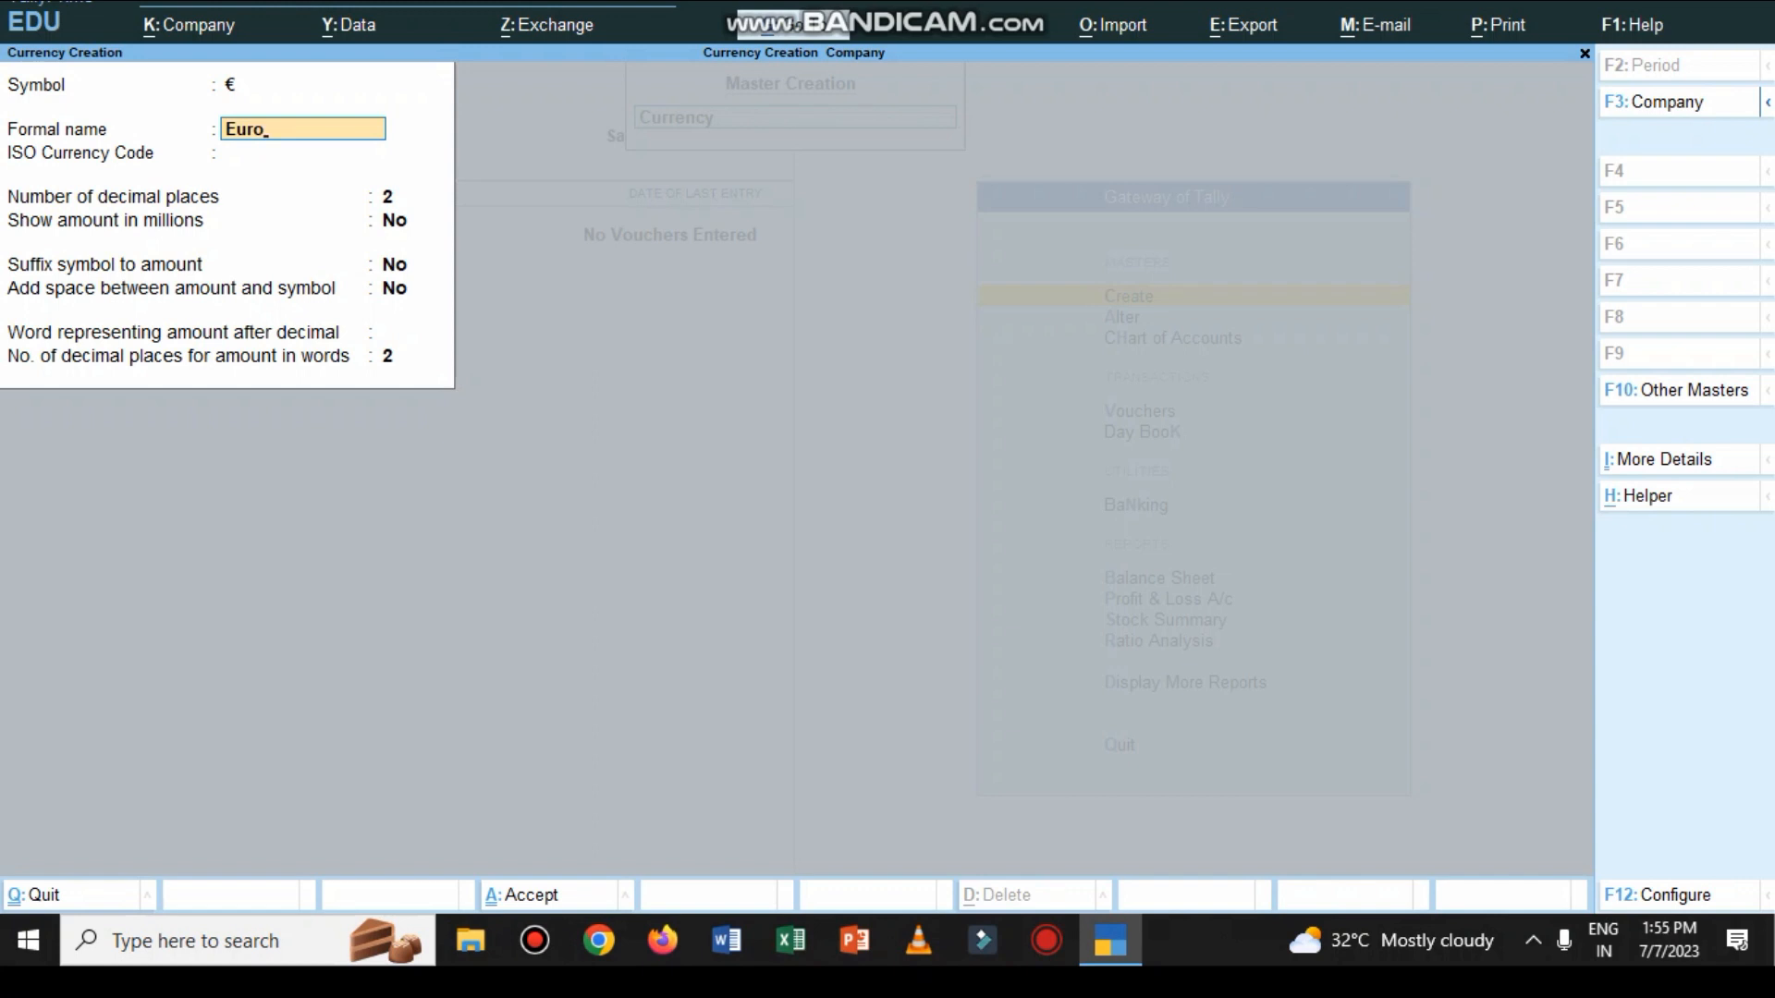
key("Return")
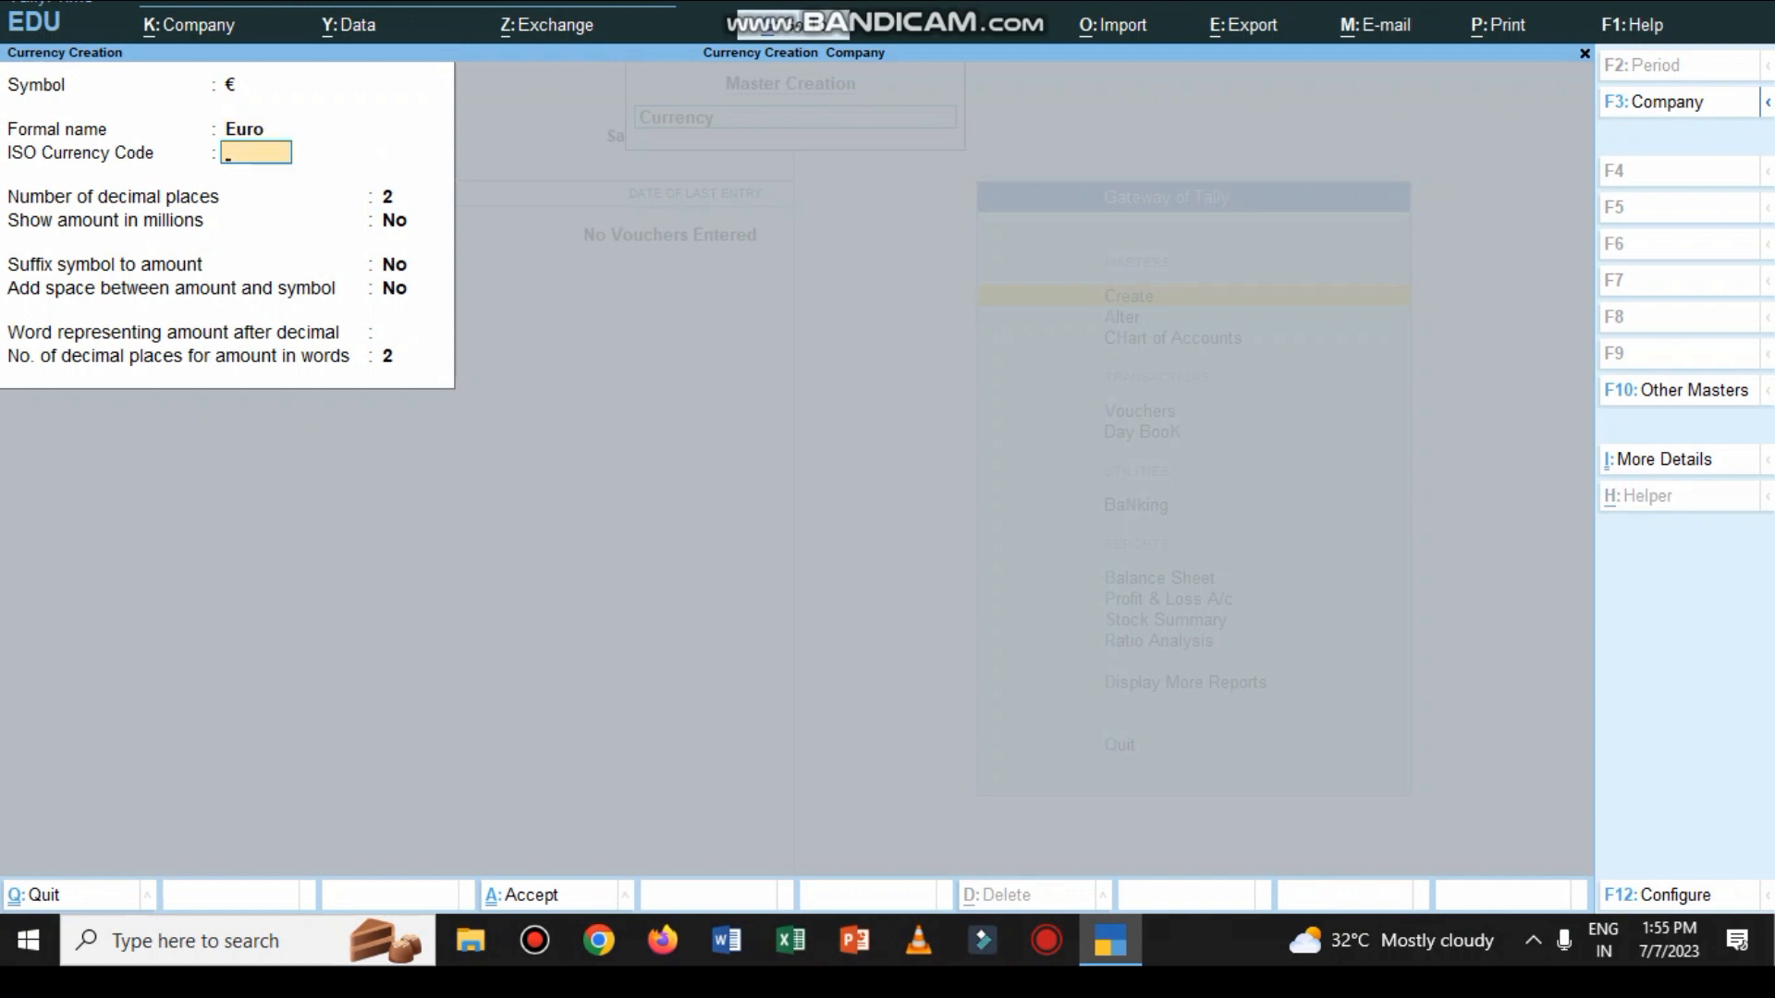
type("EUR")
key("Return")
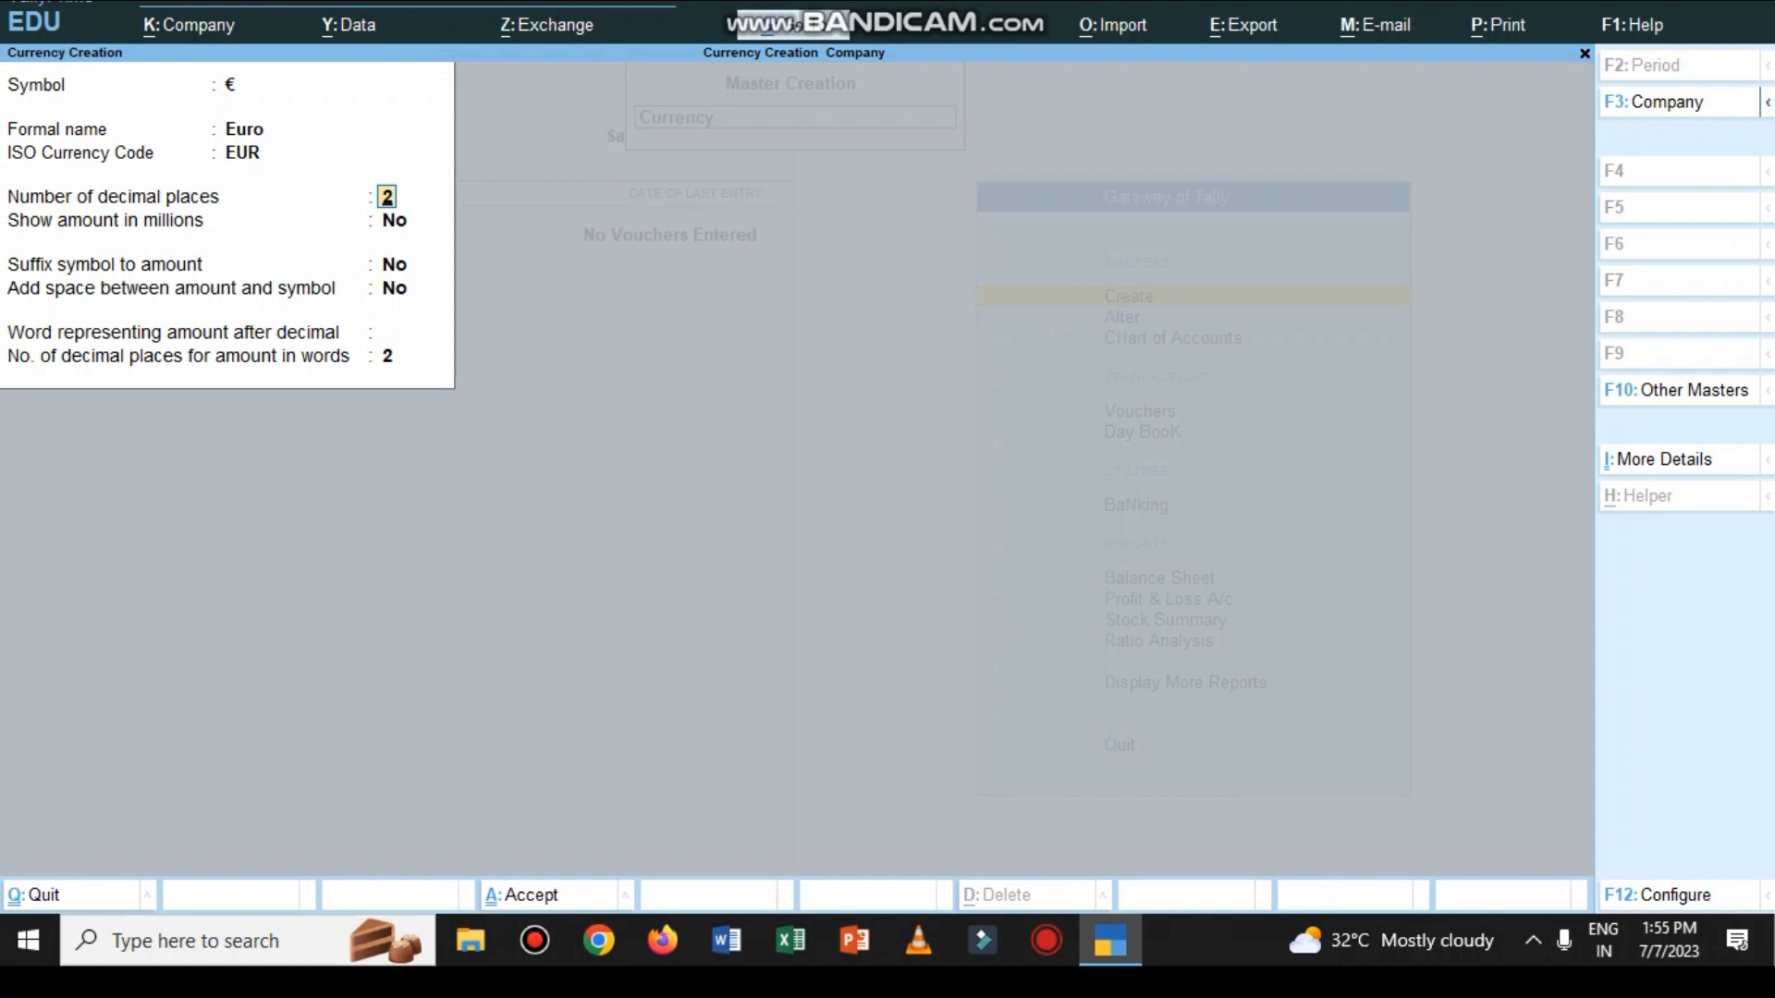
Keep the Euro's default decimal and symbol settings, enter cent as the word for the amount after the decimal, and save the currency.
key("Return")
left_click(413, 265)
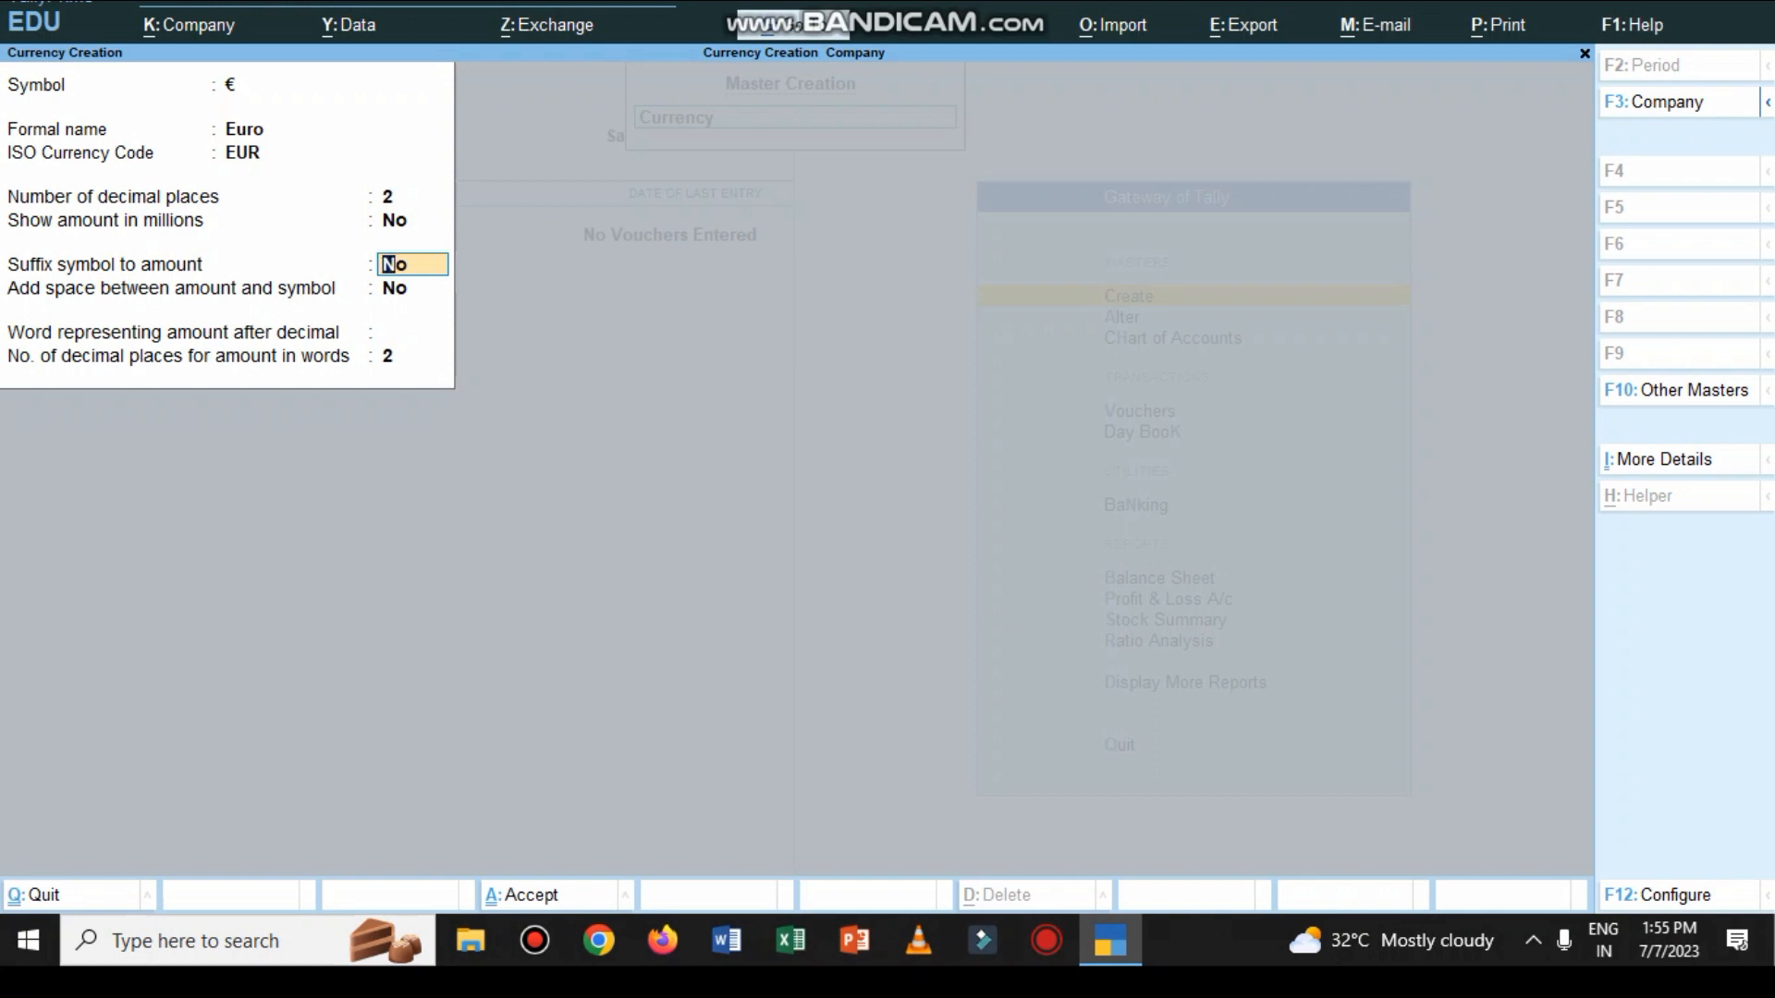
key("Return")
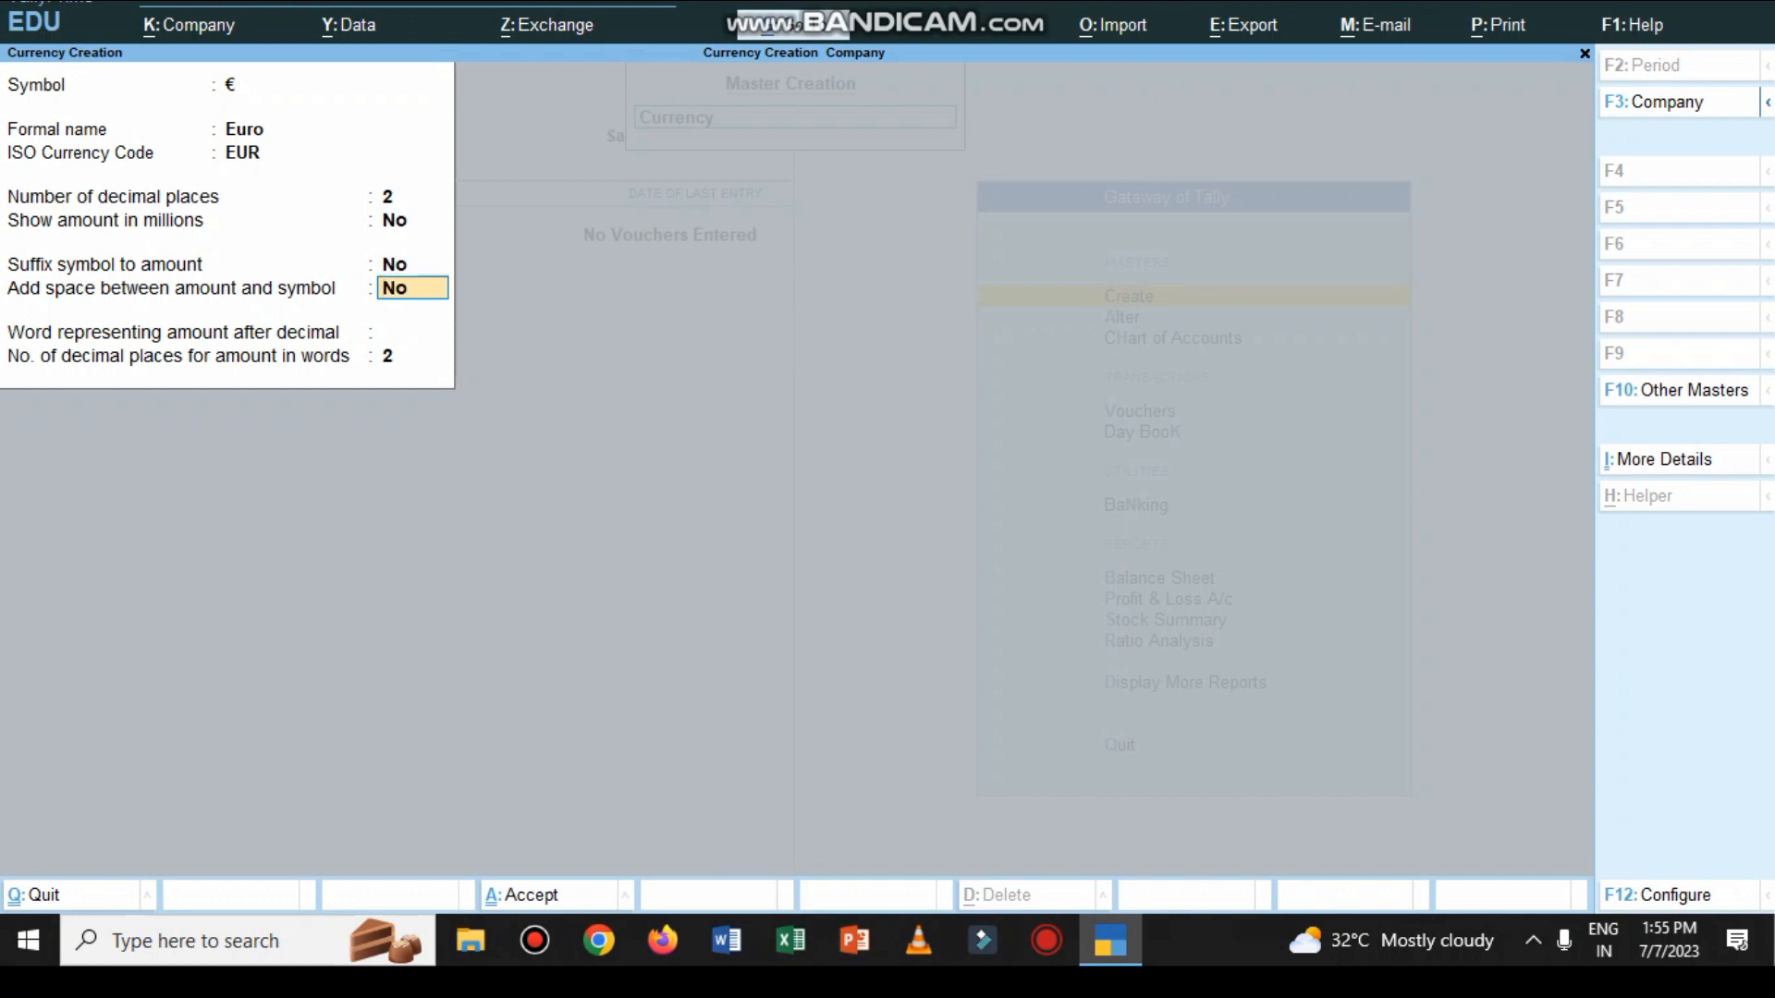
key("Up")
key("Down")
key("Return")
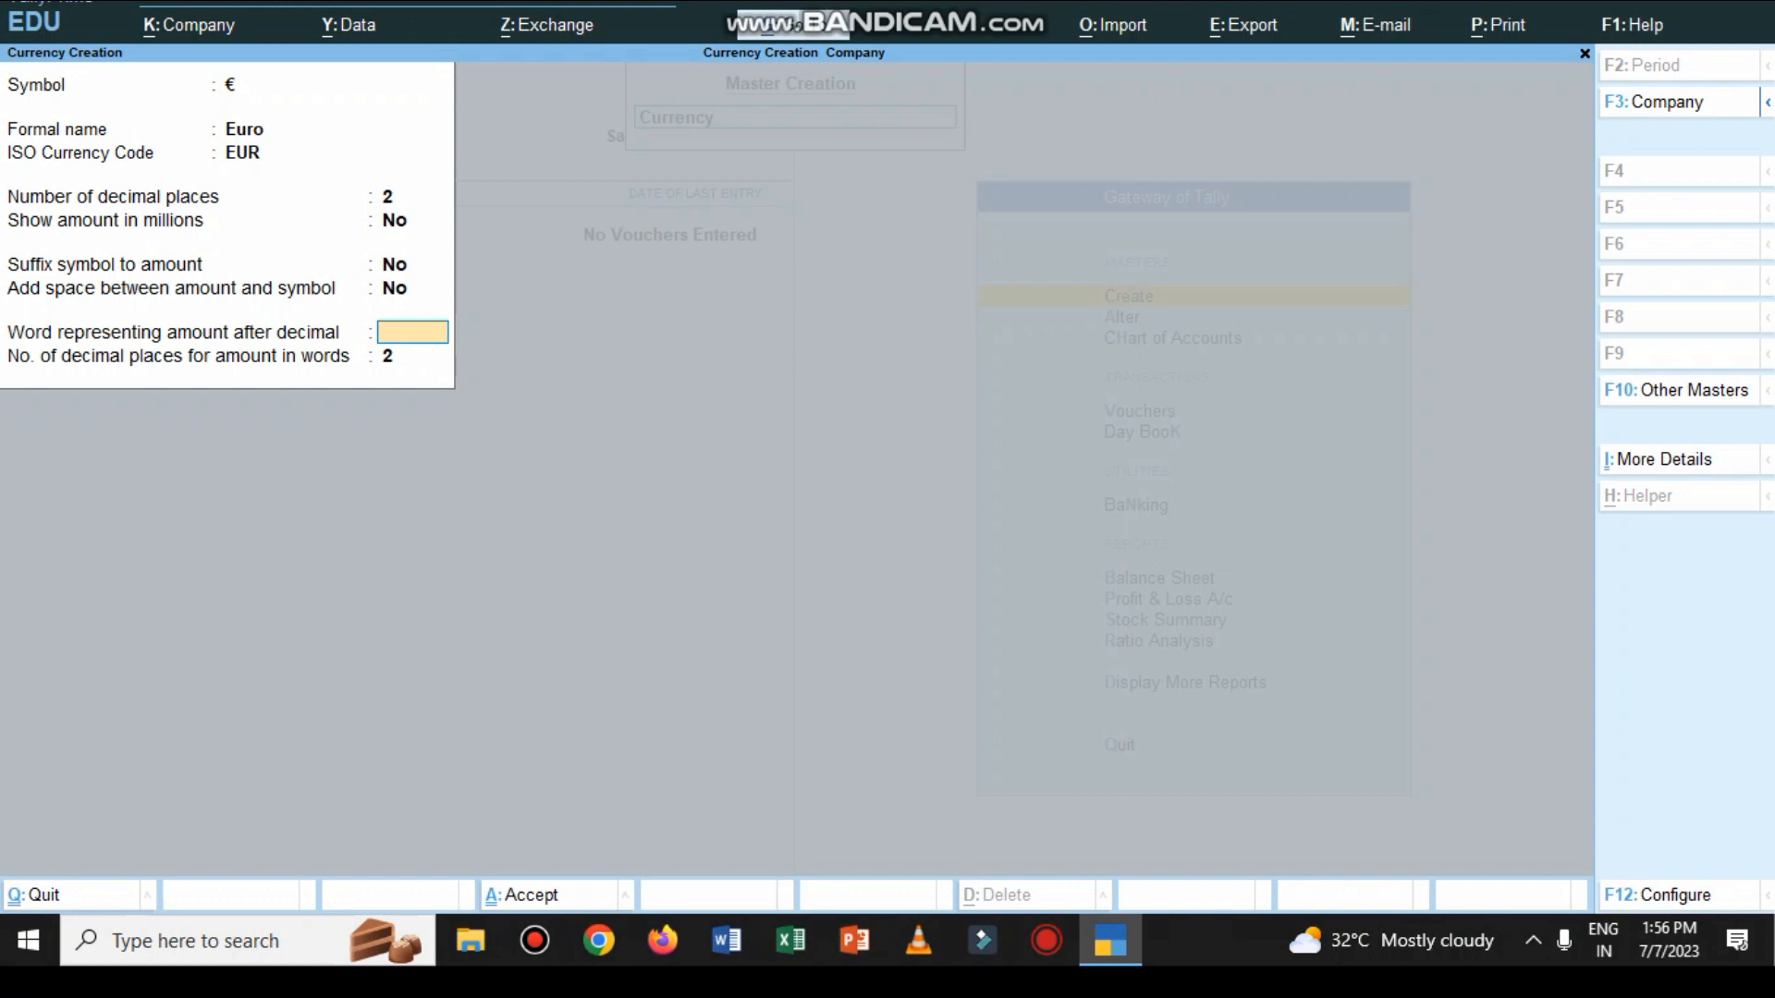
type("cent")
key("Return")
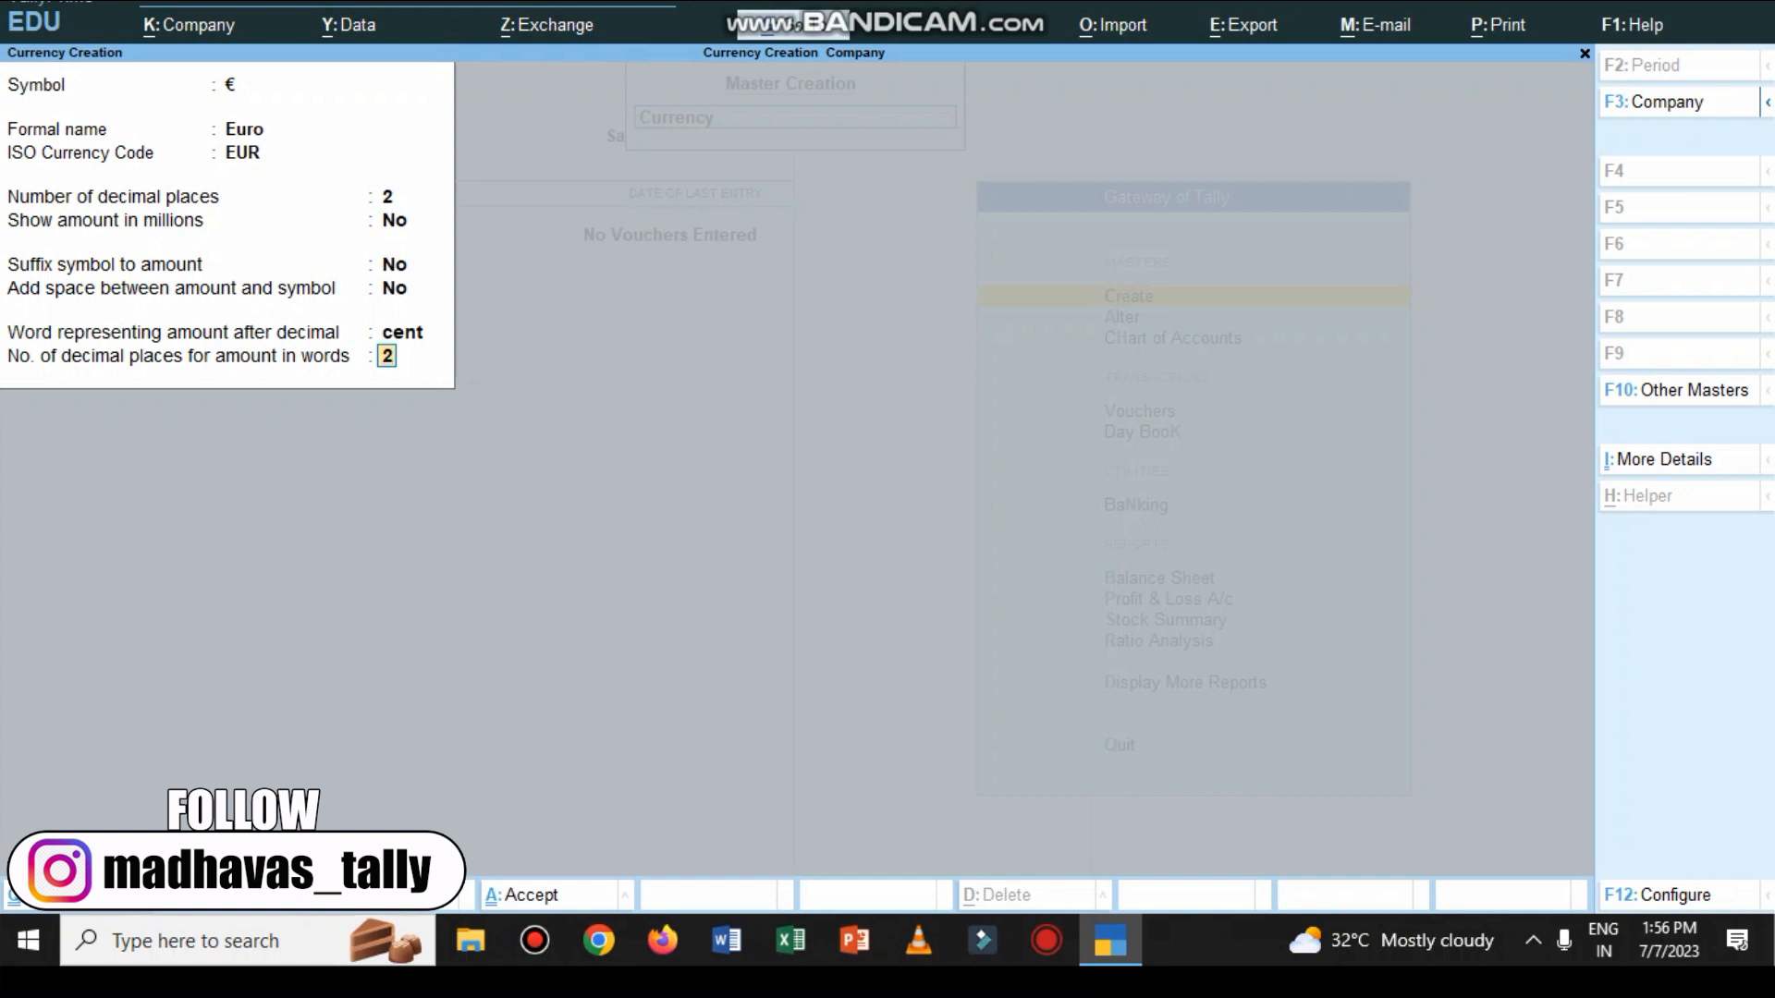
key("Return")
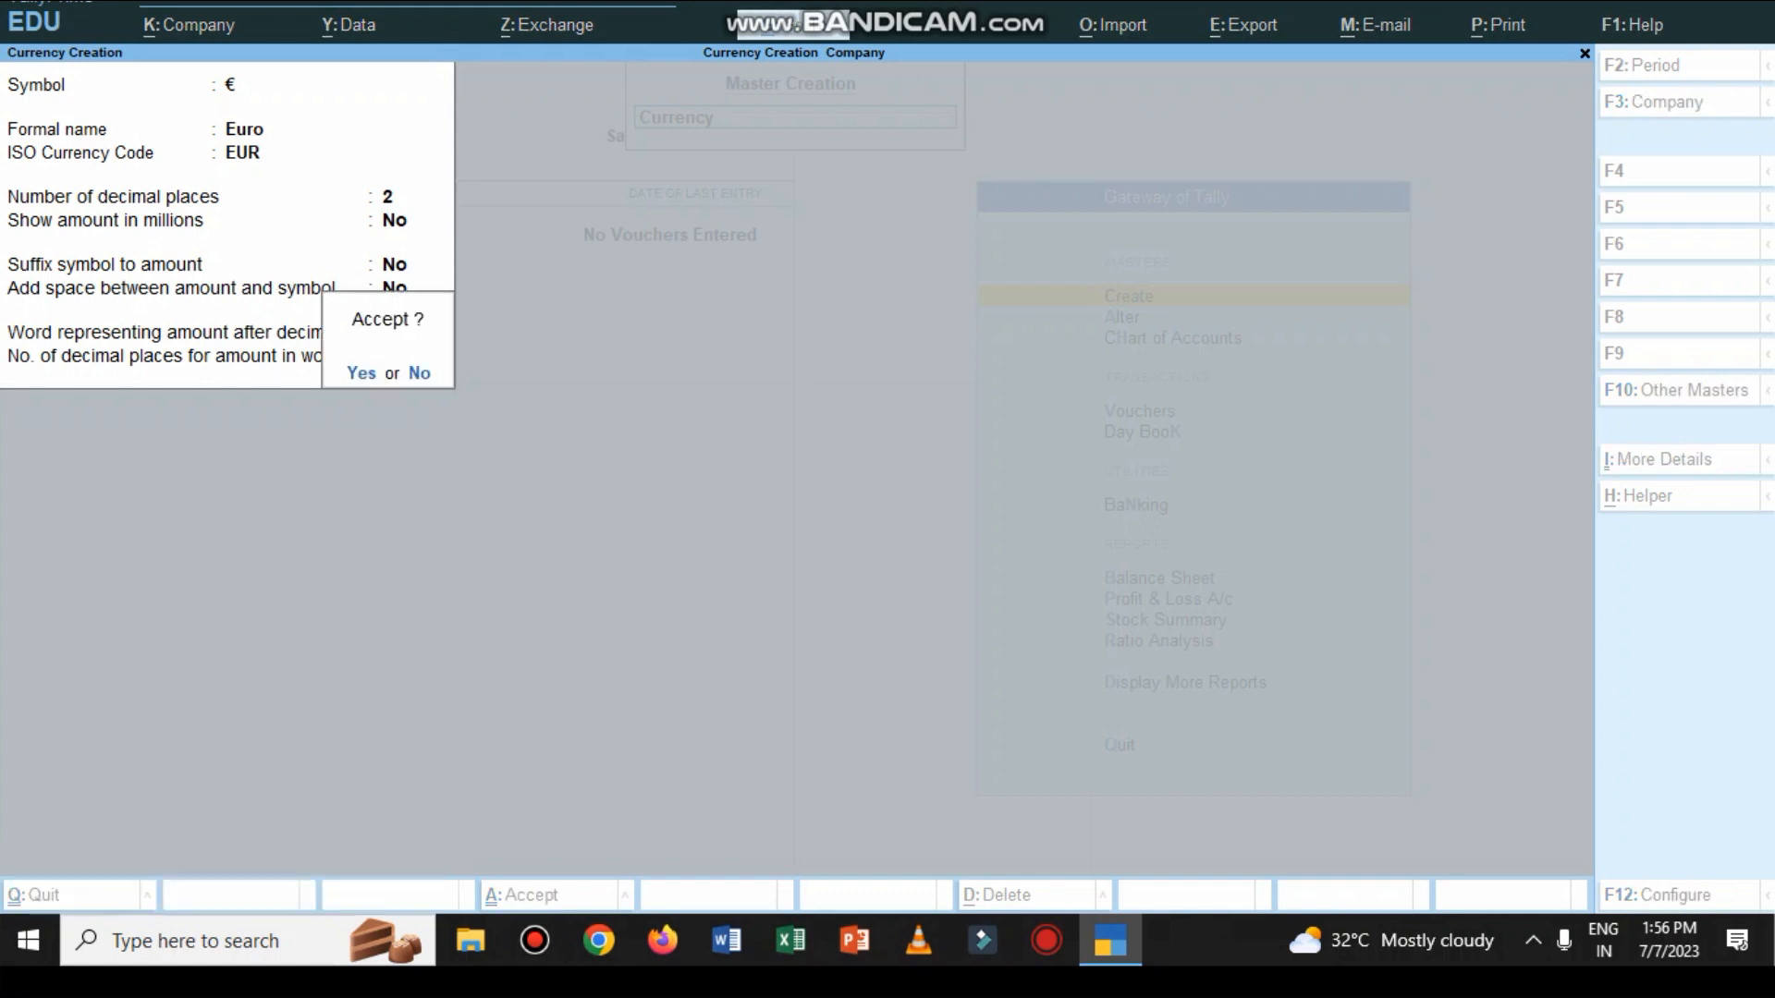
key("Return")
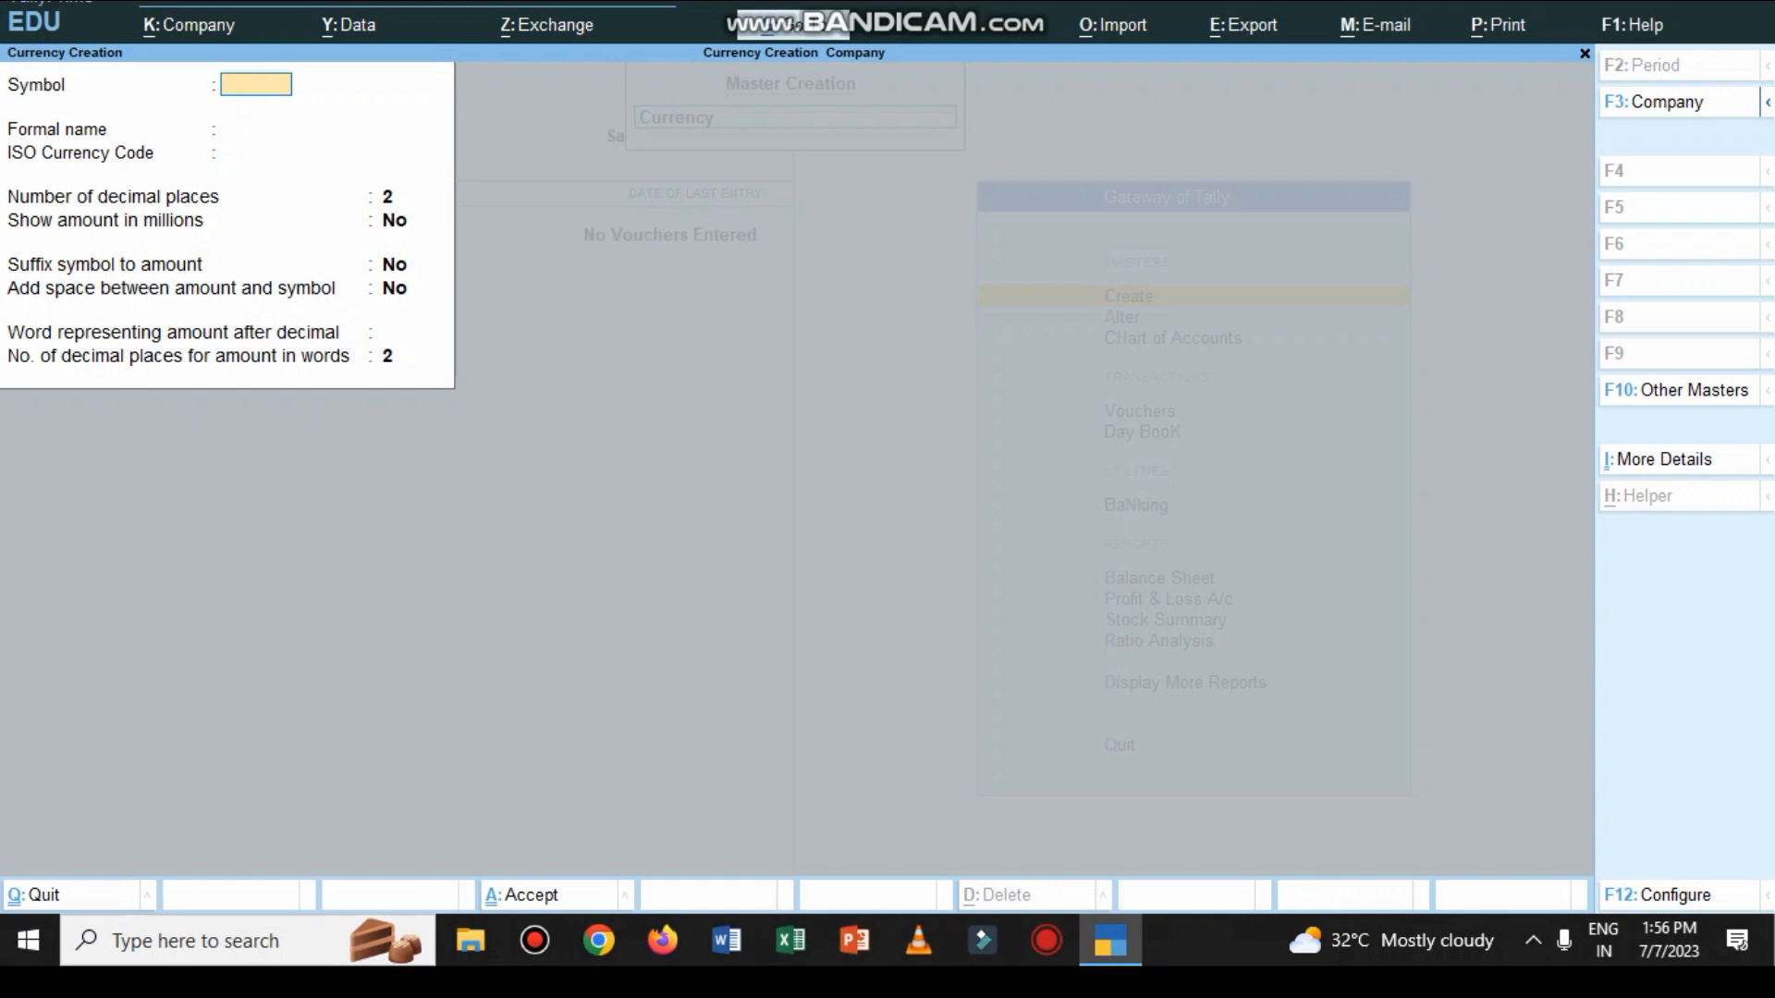
In Rates of Exchange dated 1-Apr-23, set the Yen's standard, selling and buying rates to 75.
key("Escape")
key("Return")
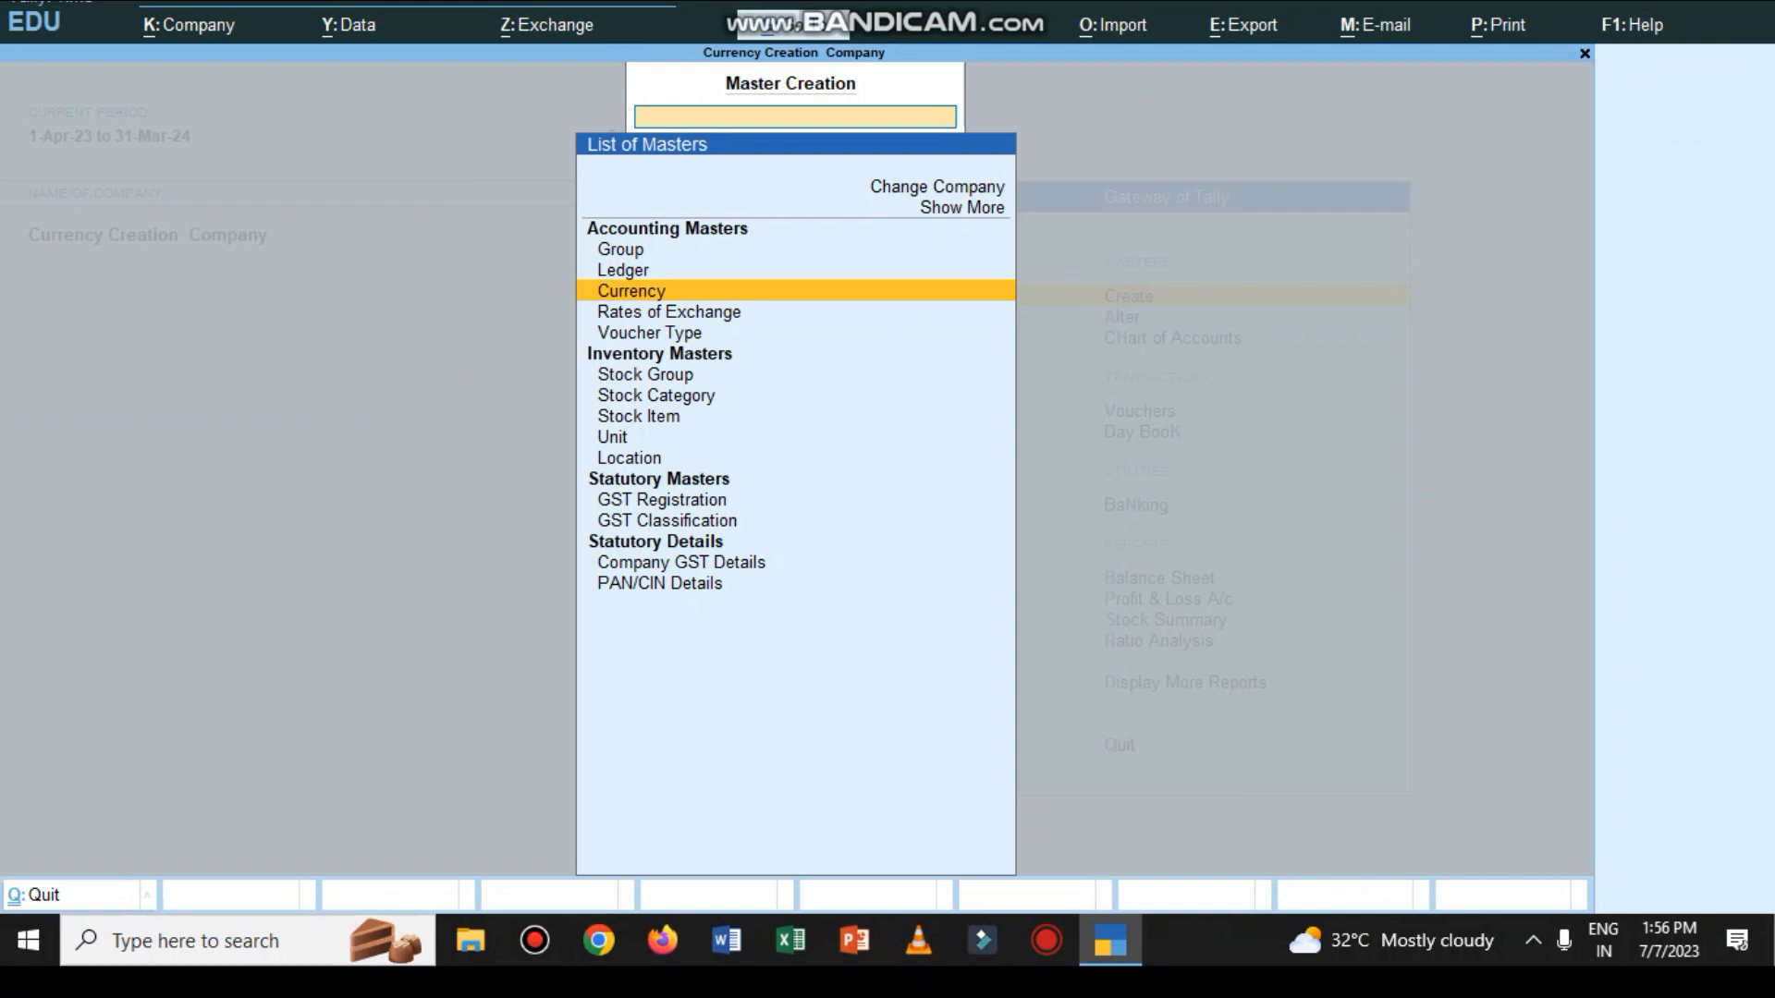
key("Down")
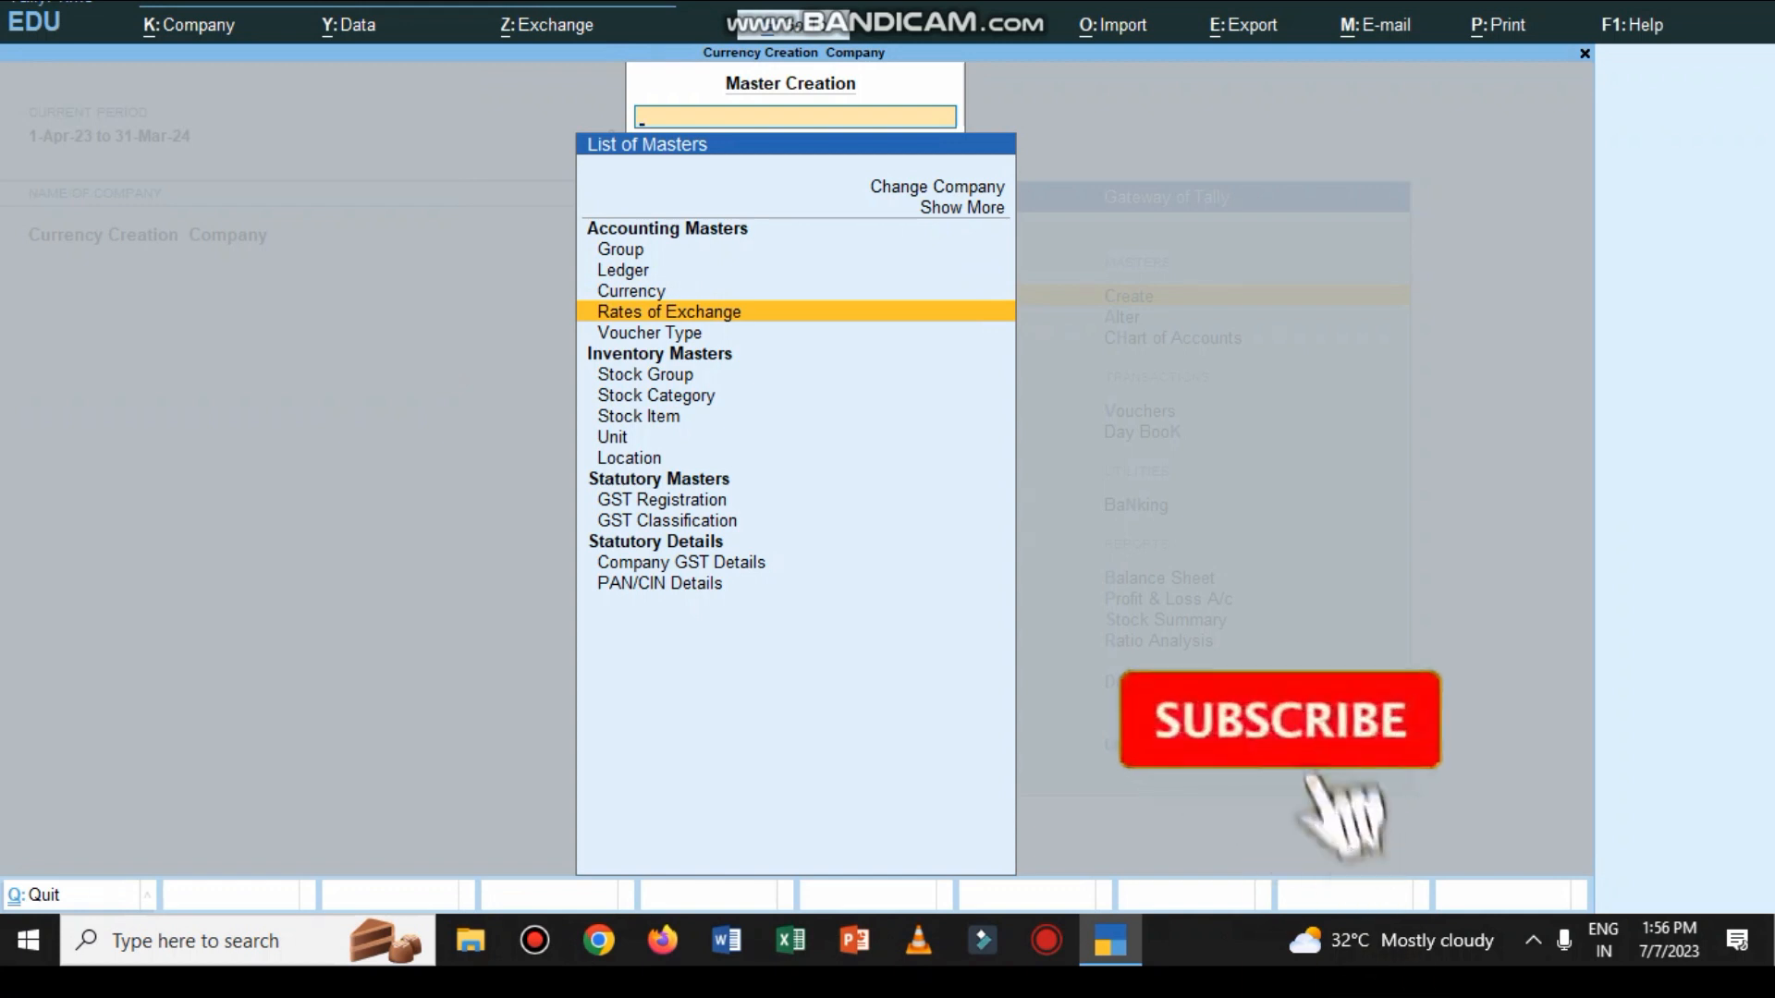
key("Return")
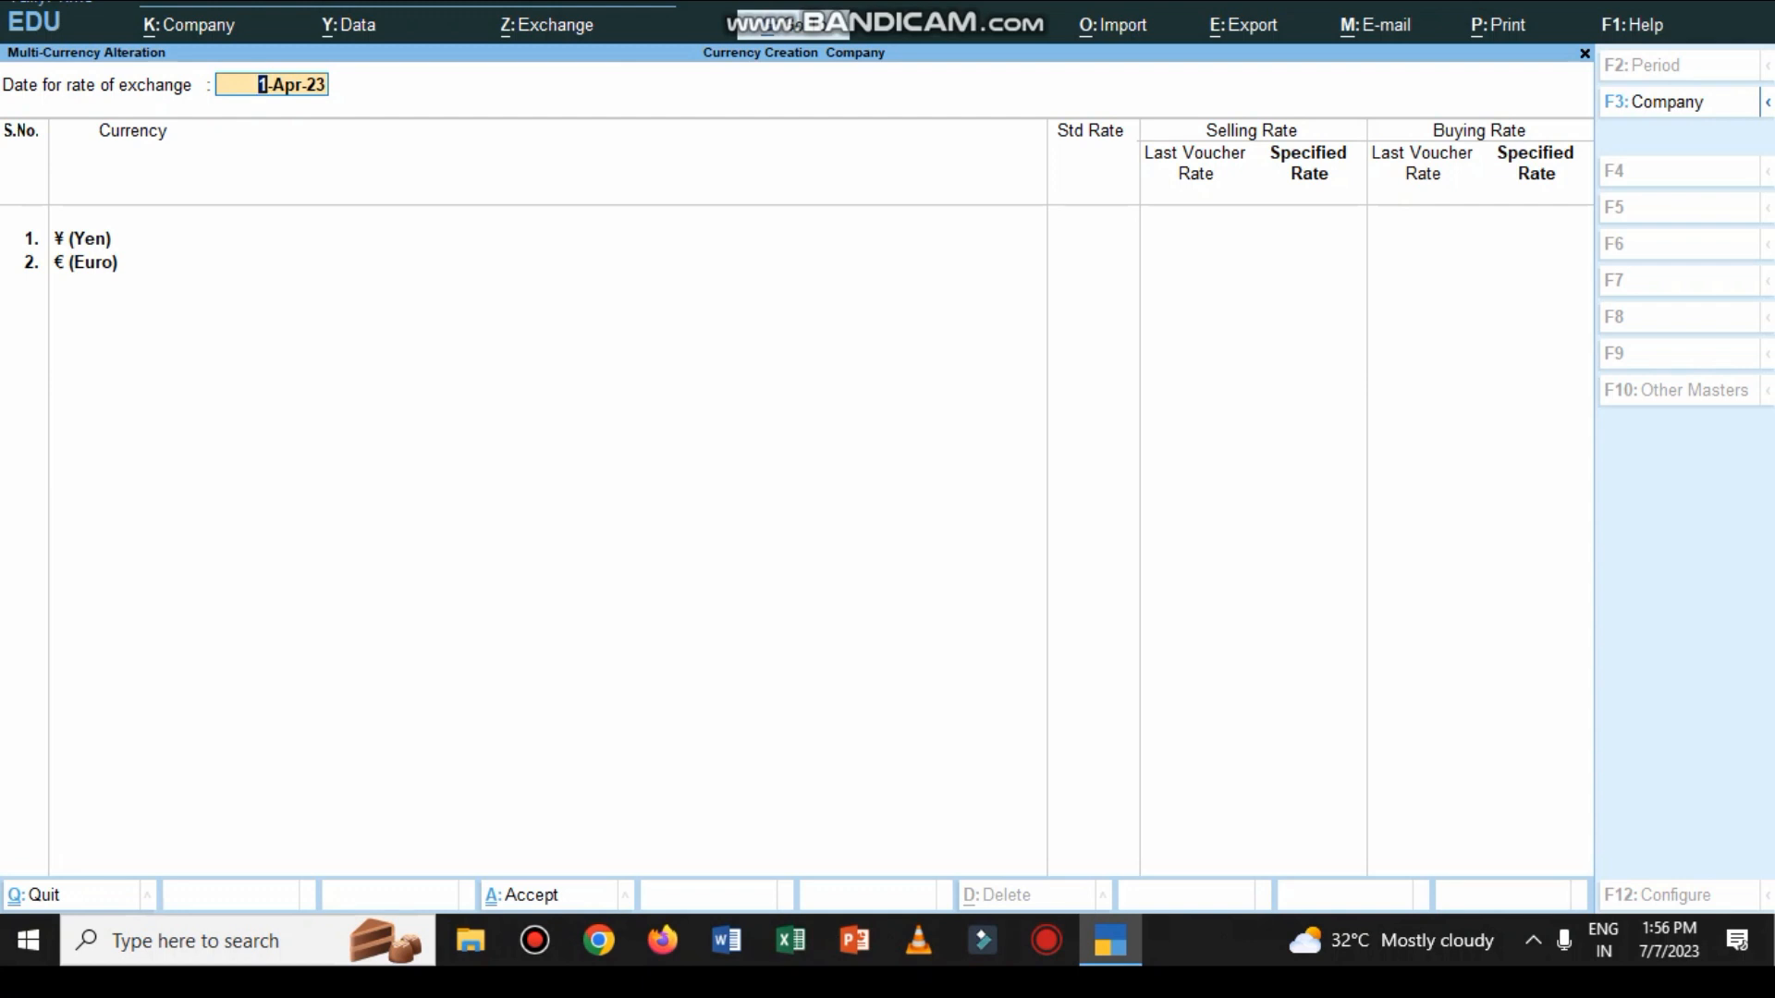
key("Return")
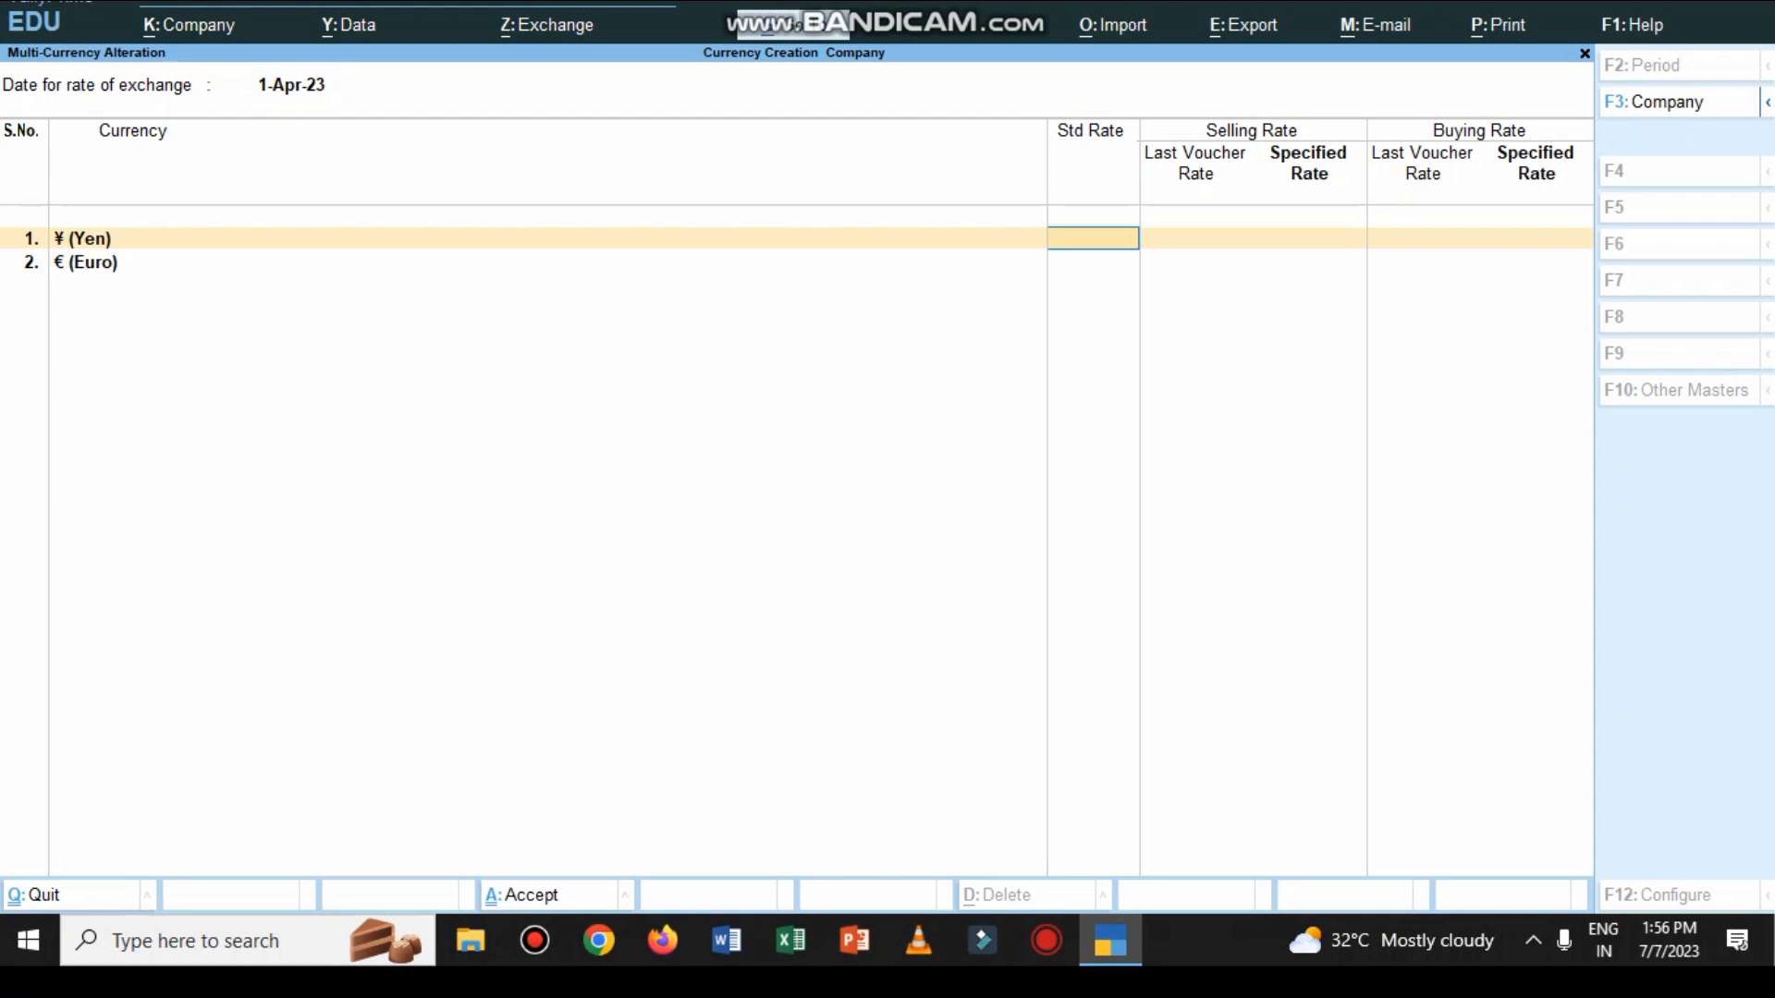
type("75")
key("Return")
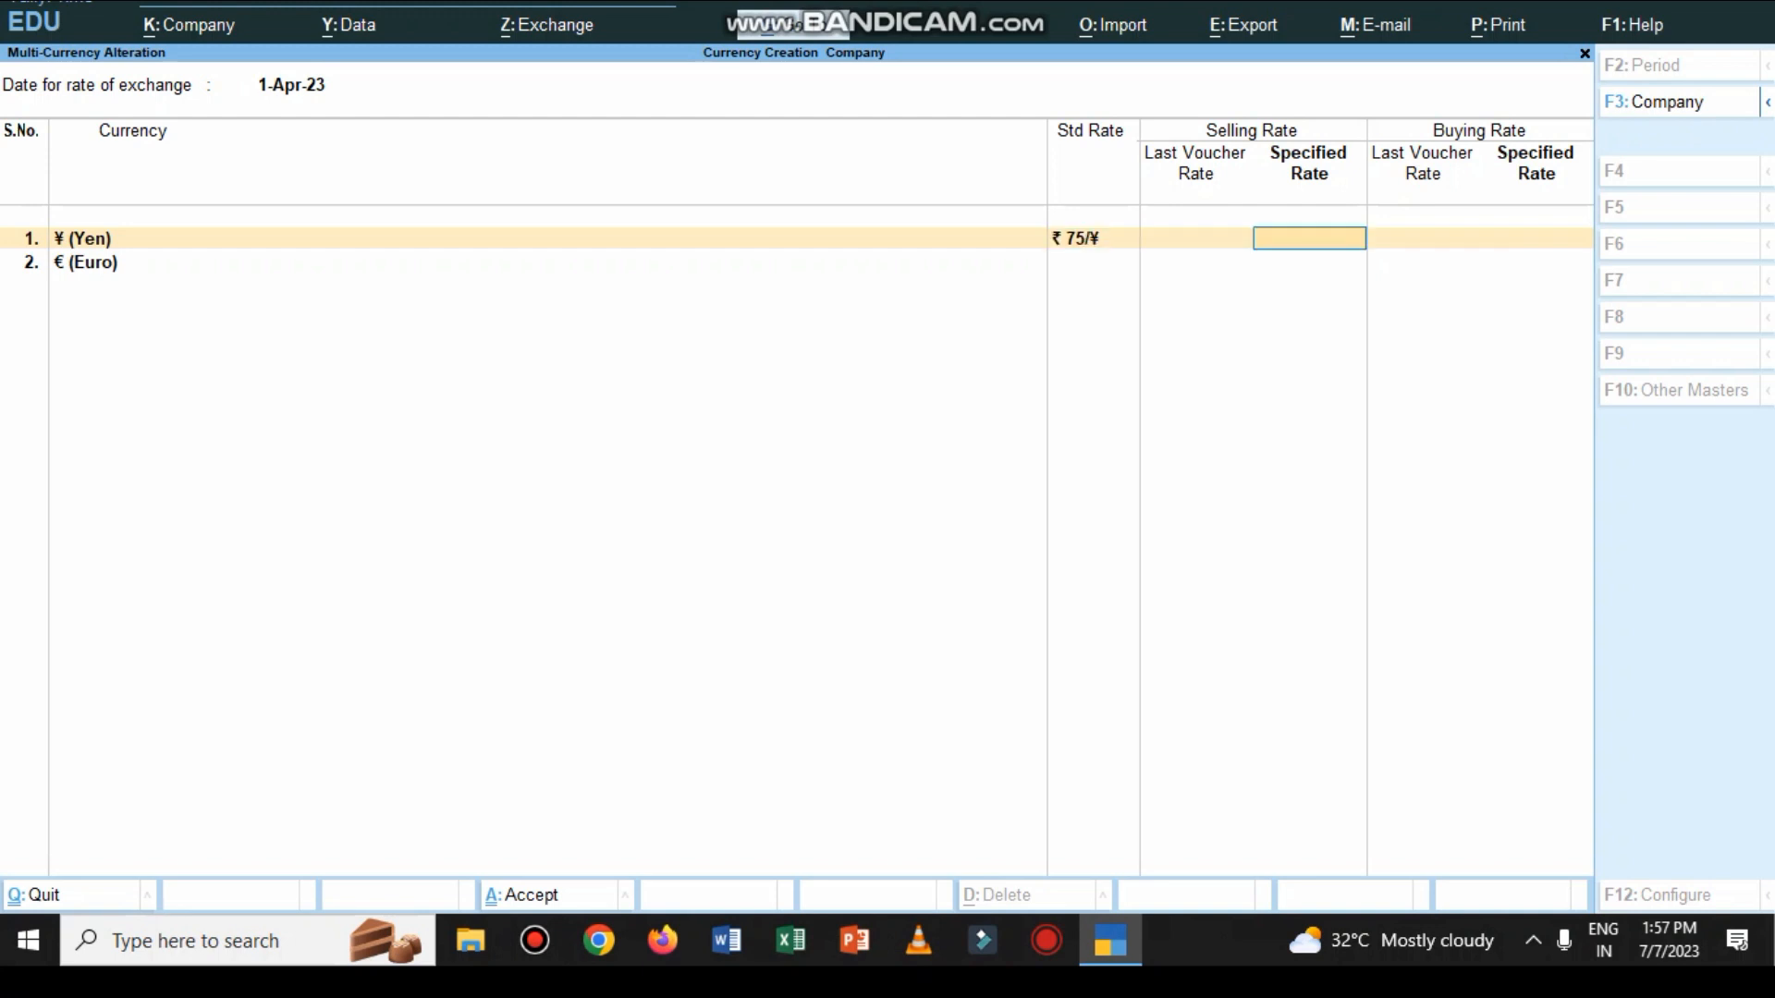
type("75")
key("Return")
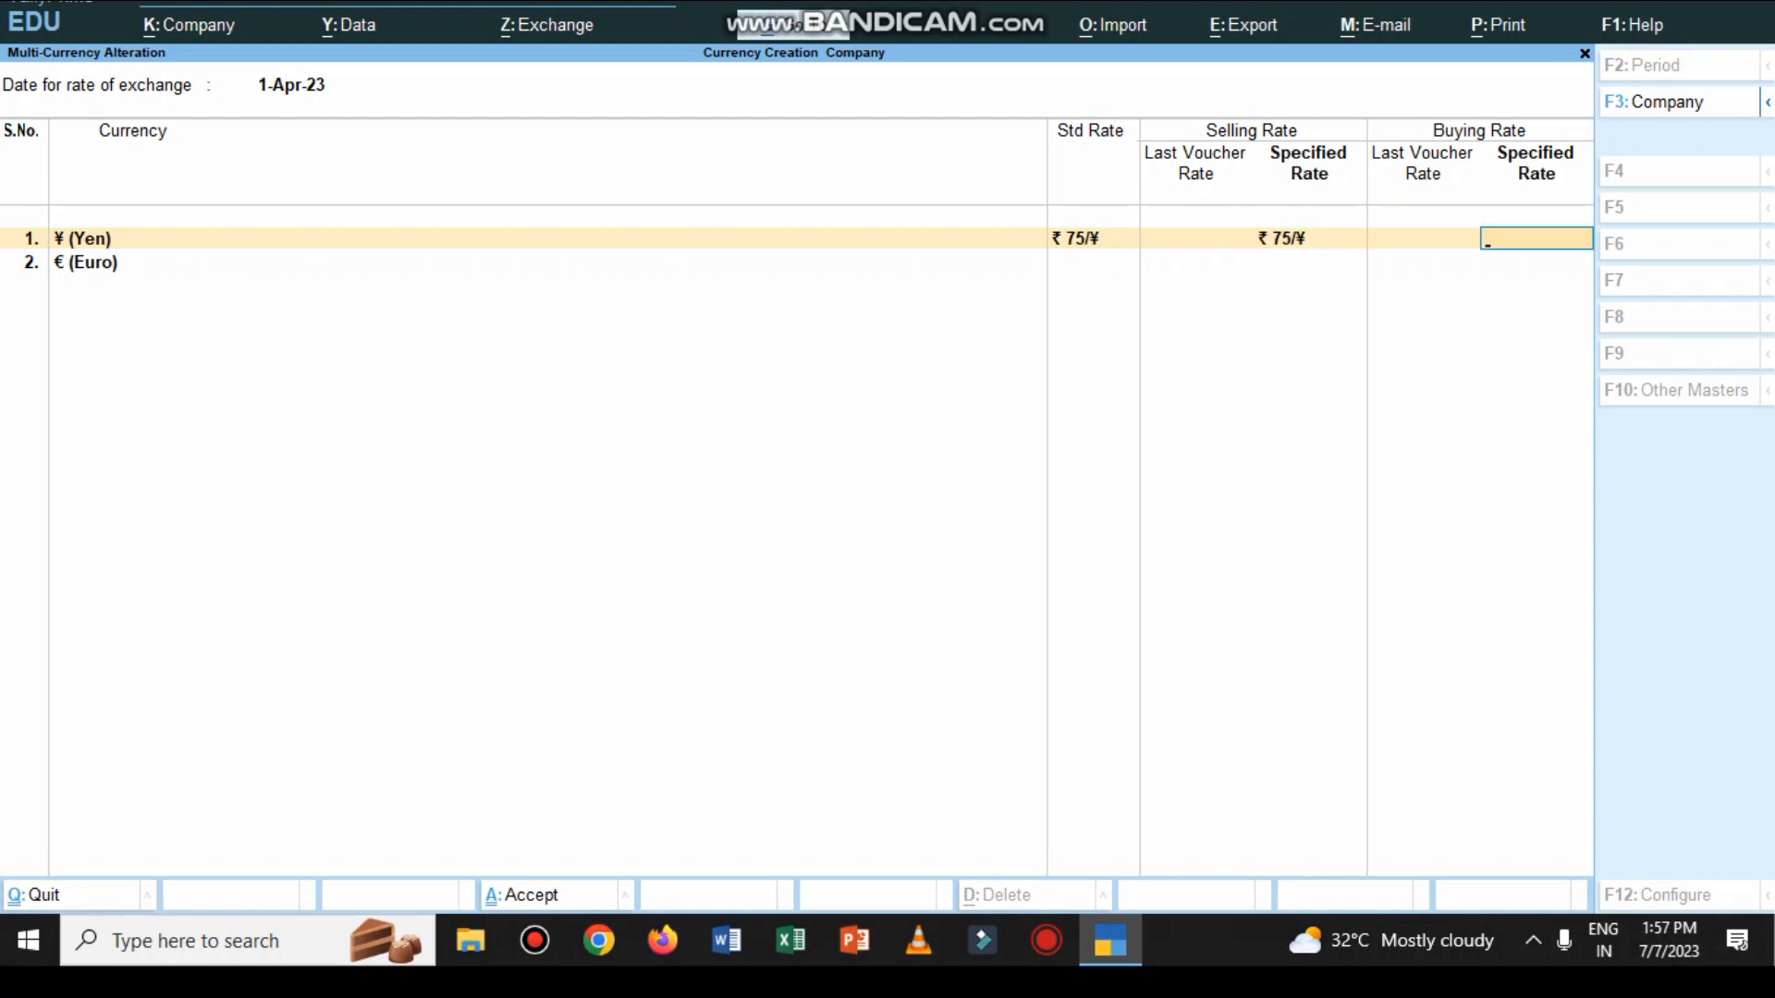
type("75")
key("Return")
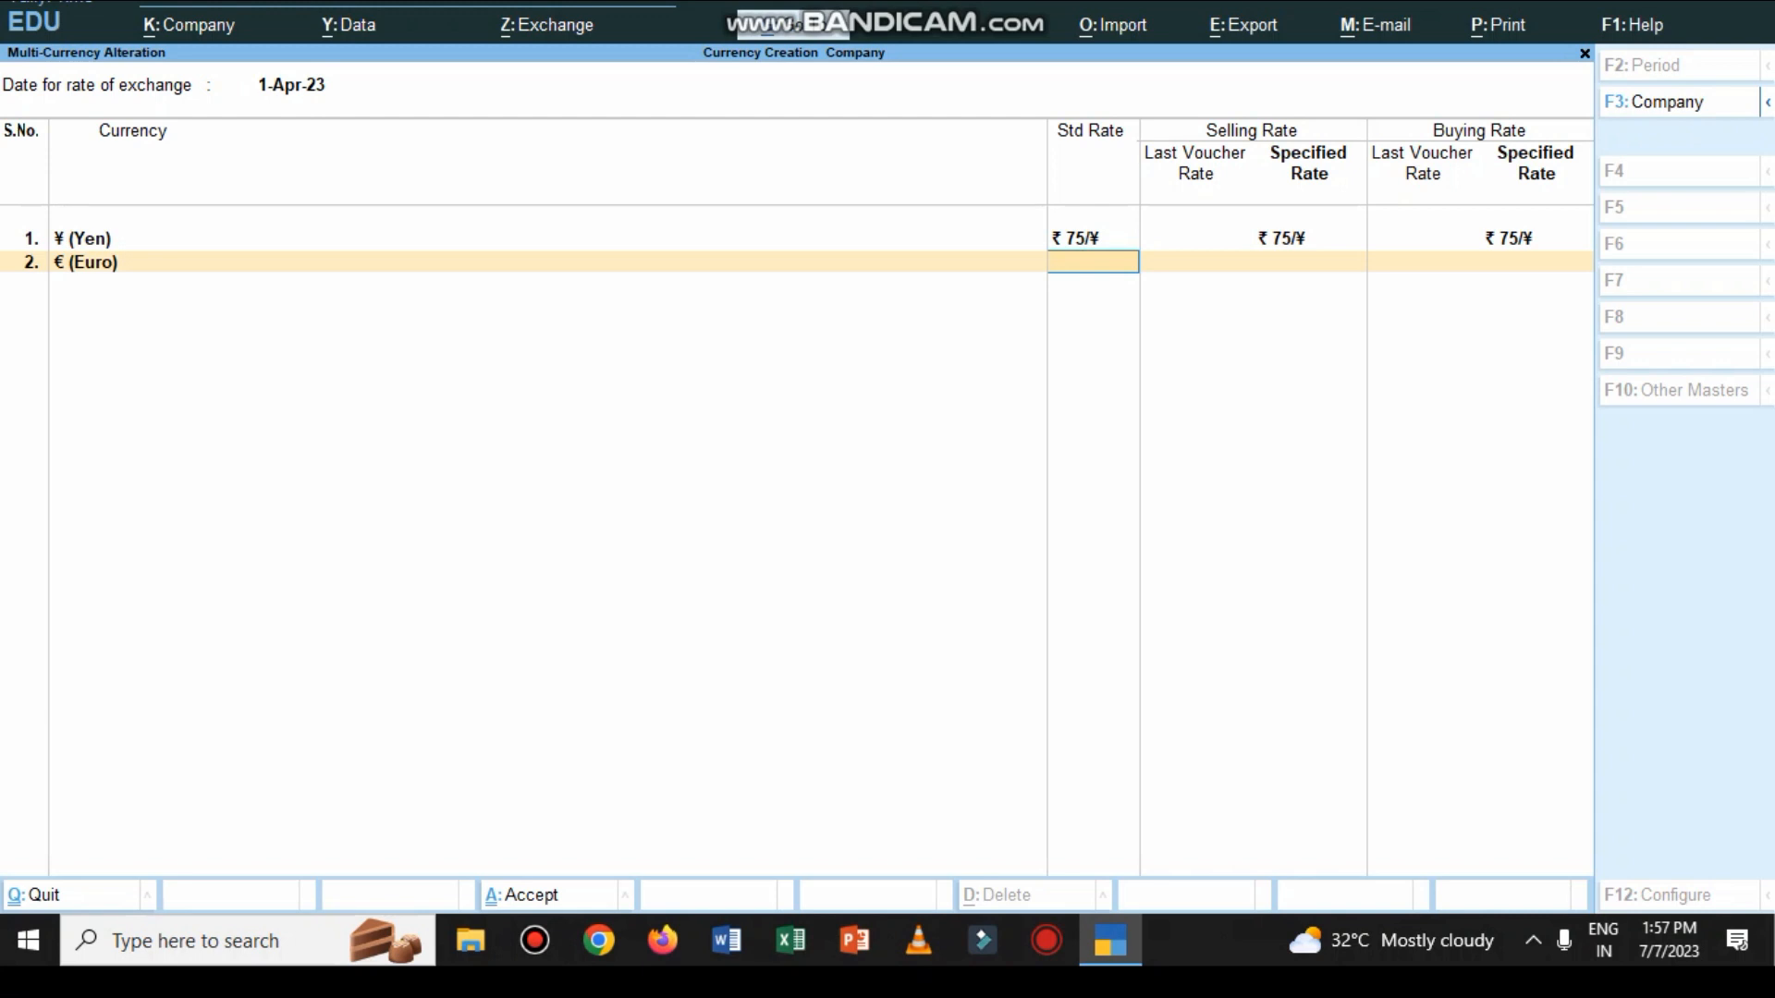
Set the Euro's standard and selling rates to 92.50 and its buying rate to 95.50, and save the exchange rates.
type("92.50")
key("Return")
type("9")
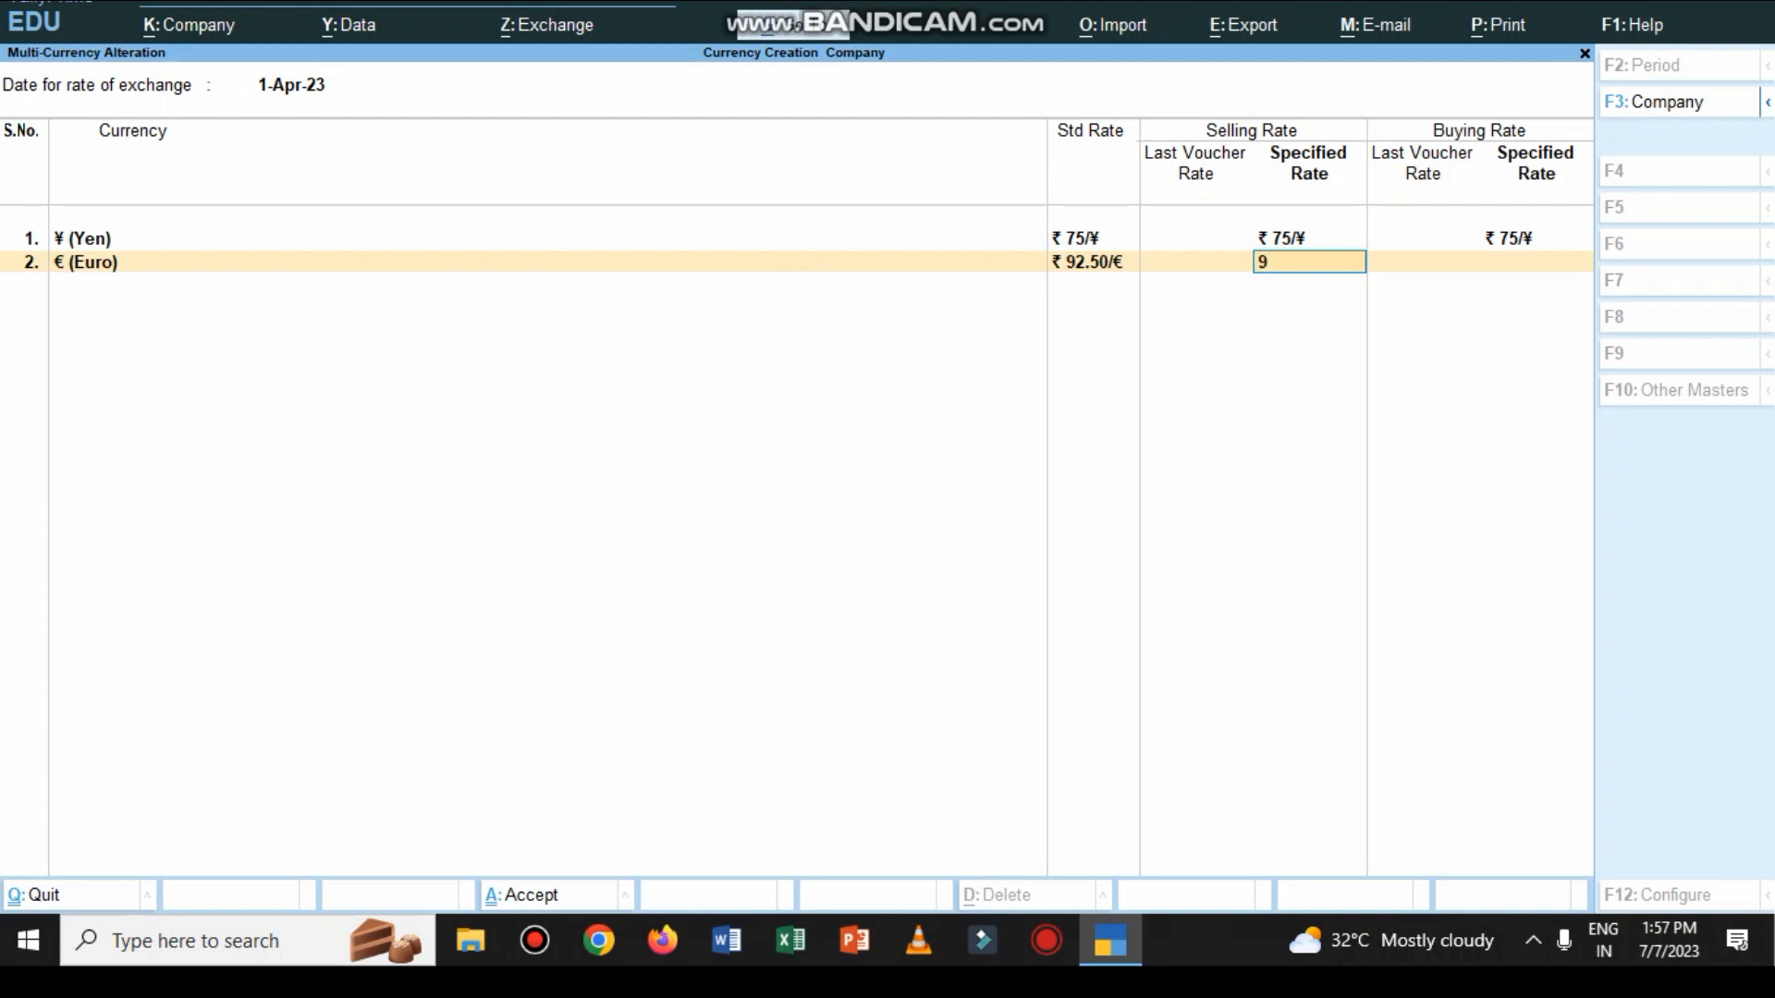
type("2.50")
key("Return")
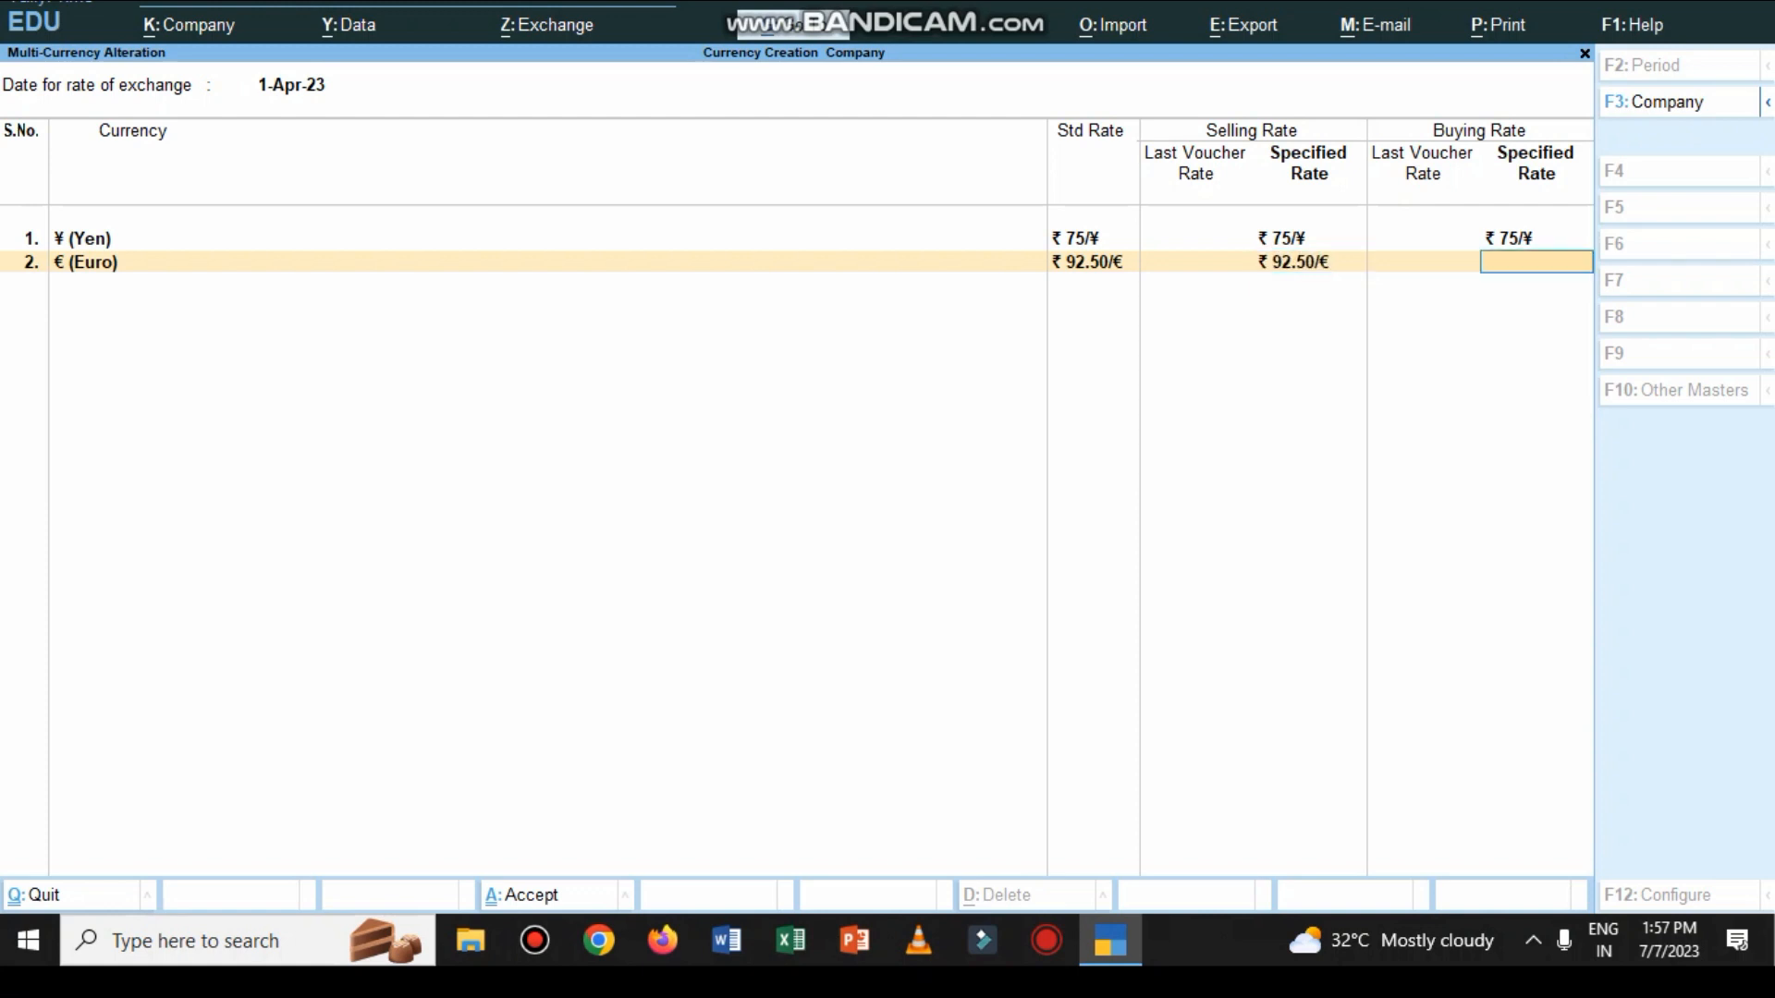
type("95.50")
key("Return")
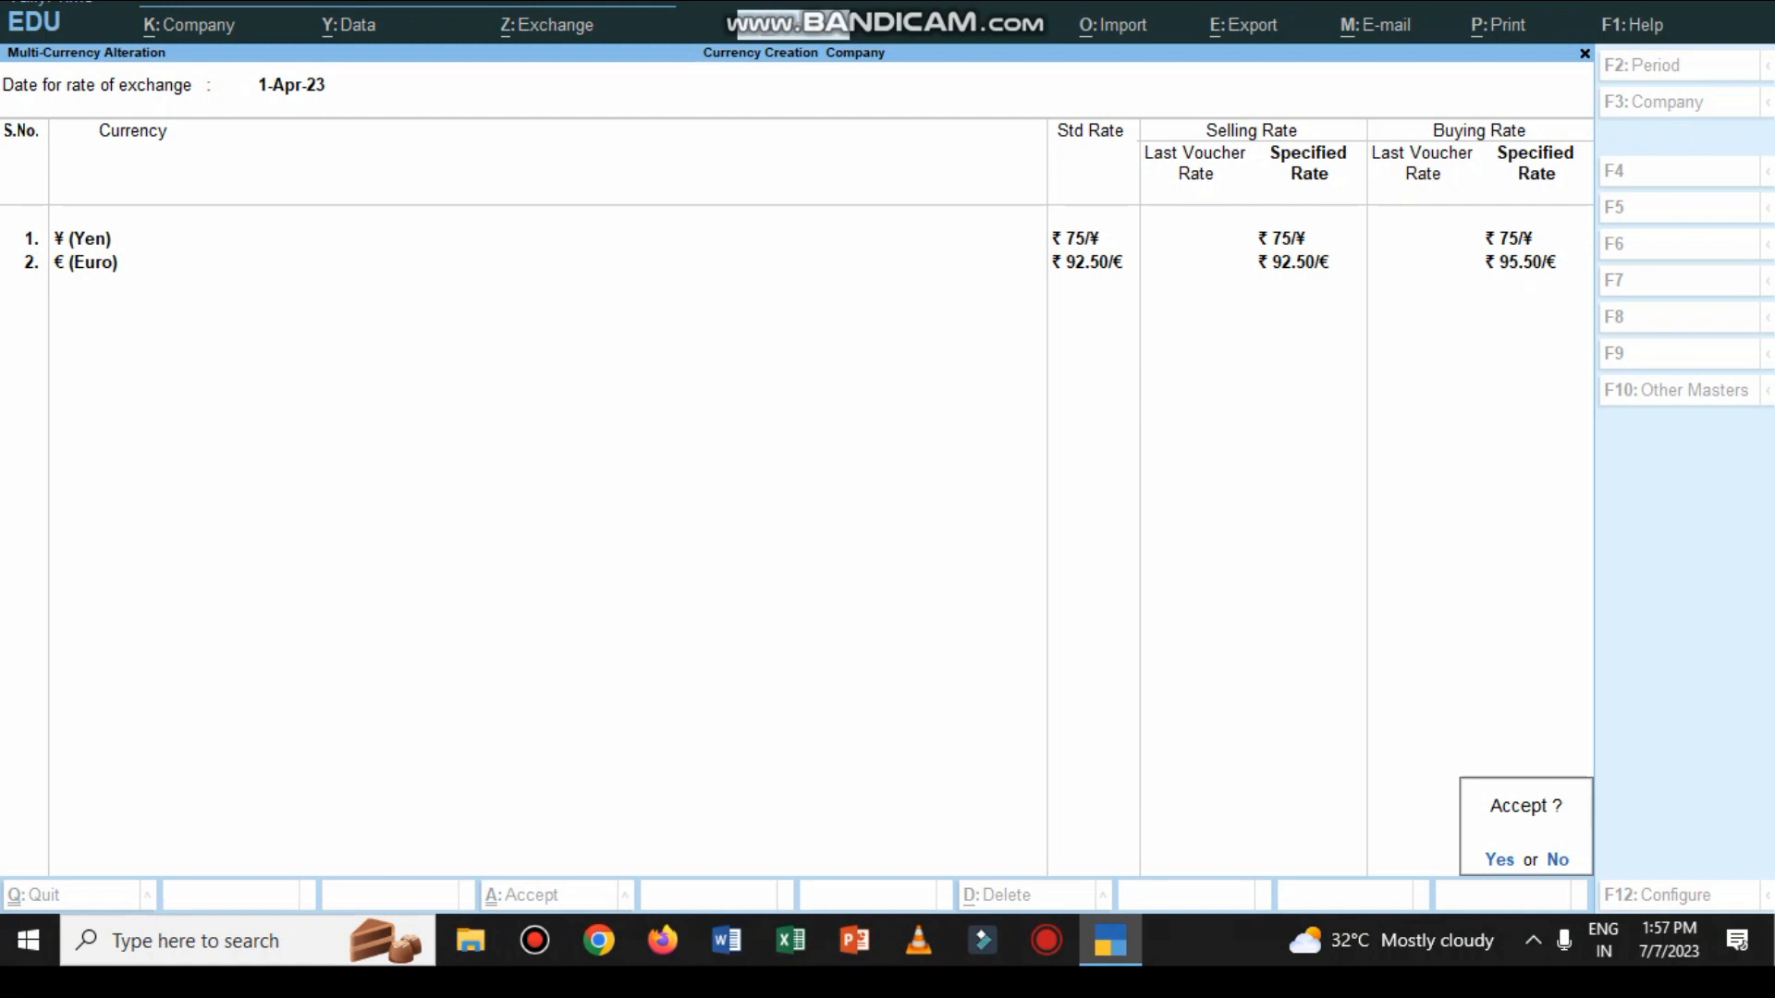
key("Return")
key("Escape")
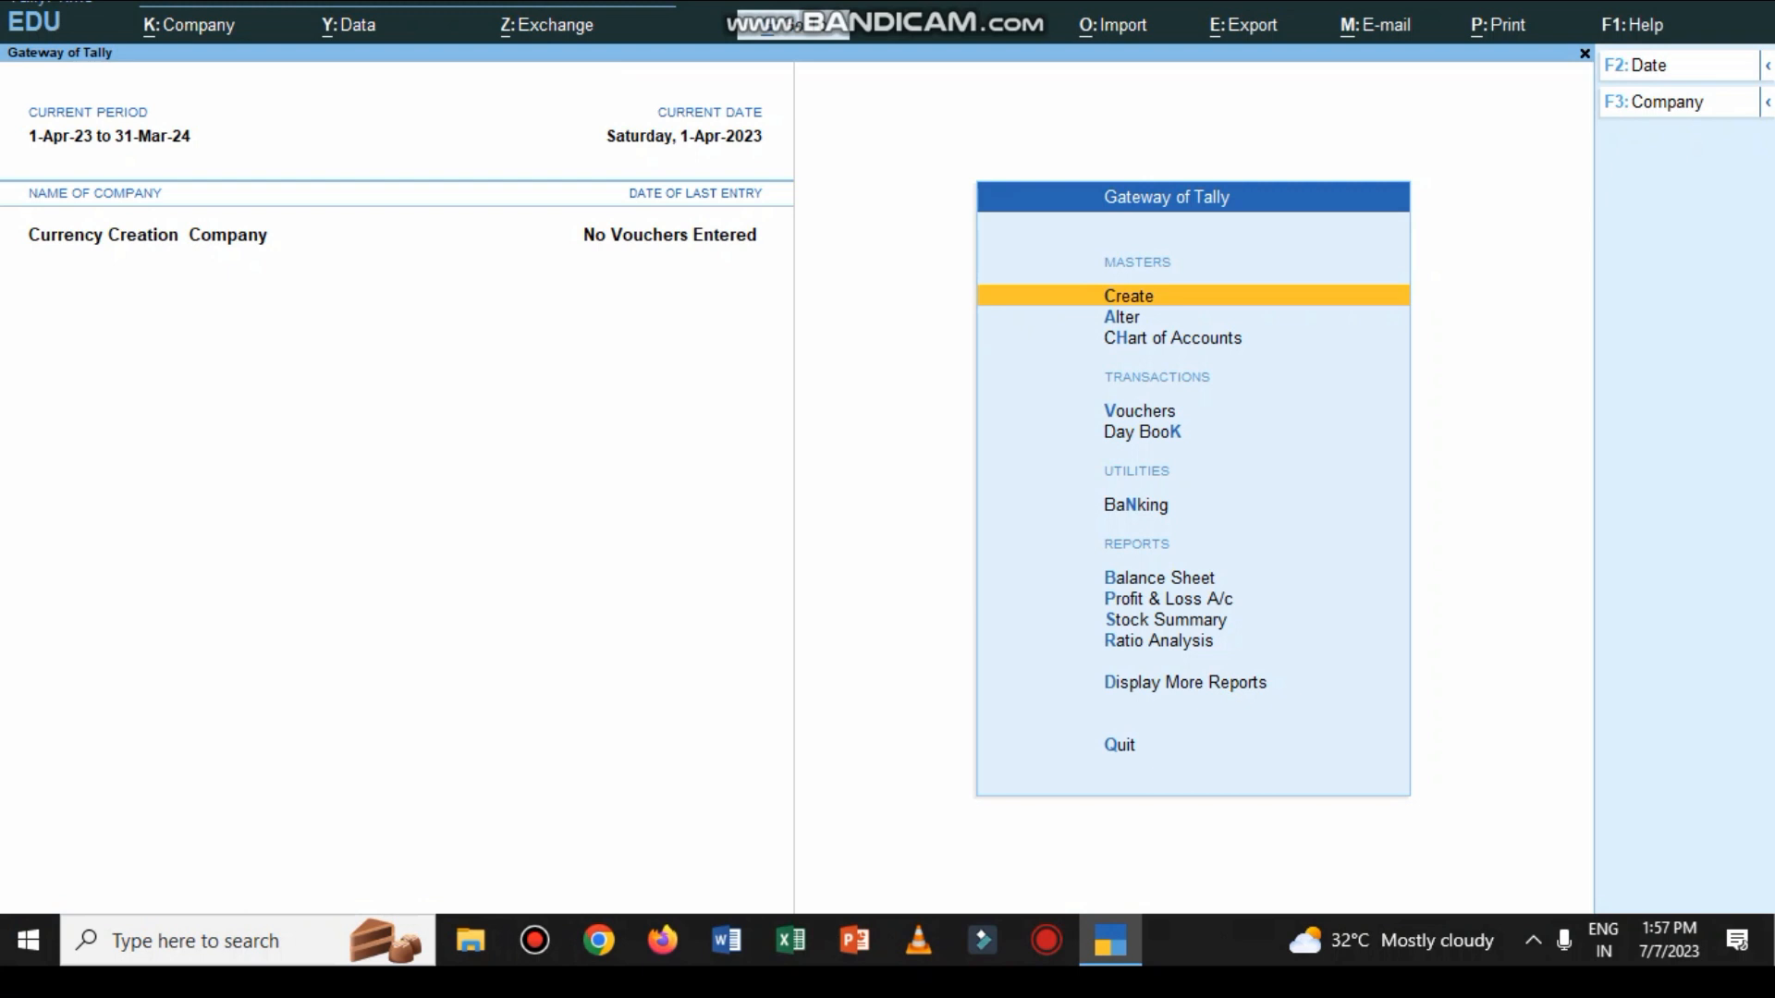
Start a contra voucher and choose Cash as the credited ledger.
key("v")
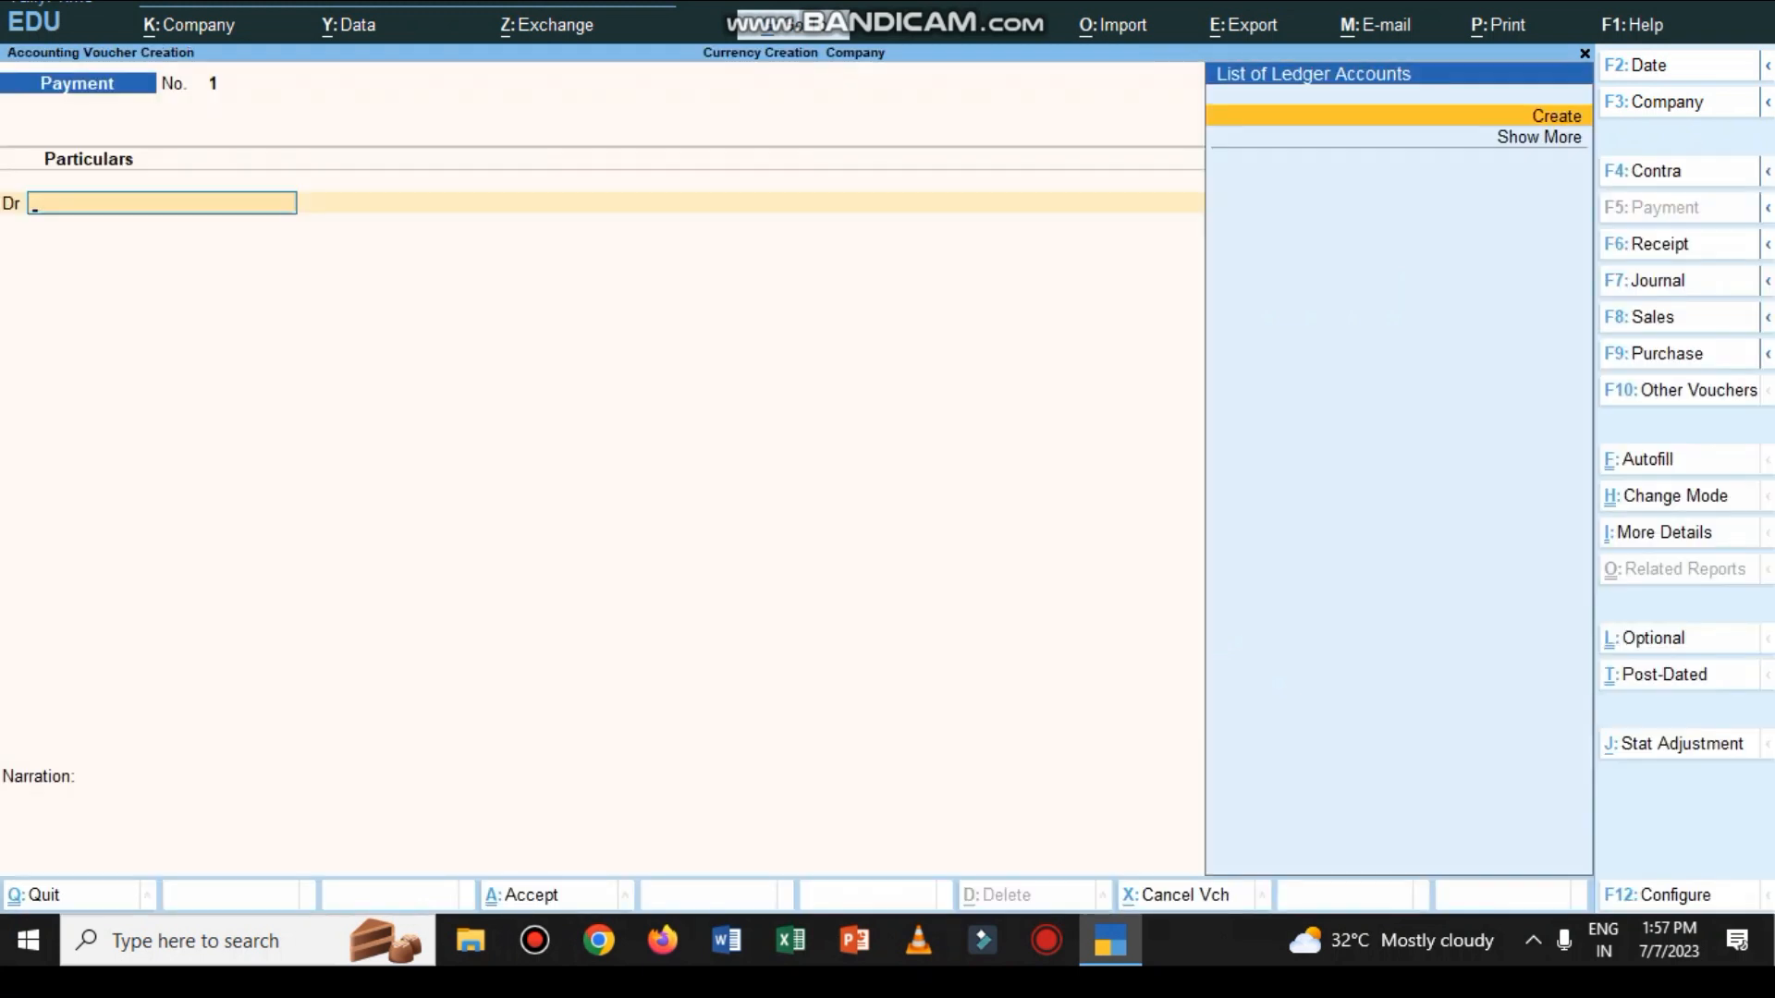
key("F4")
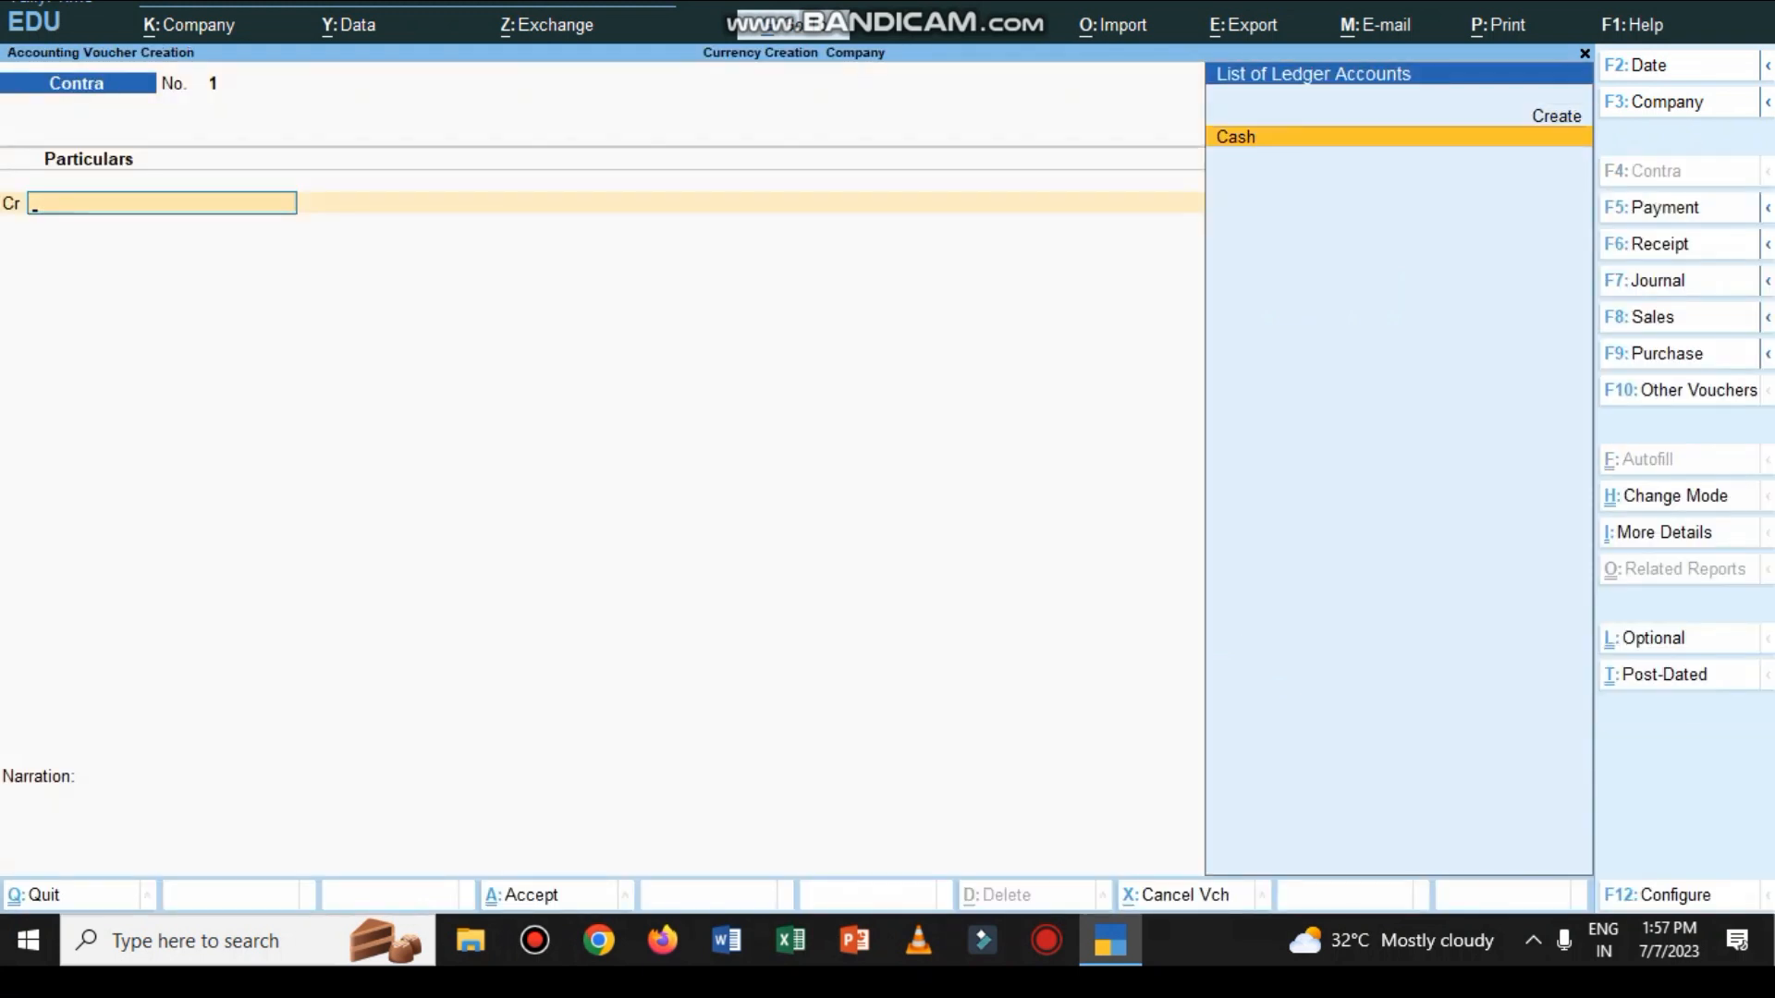
key("Return")
key("BackSpace")
key("BackSpace")
key("Escape")
key("Escape")
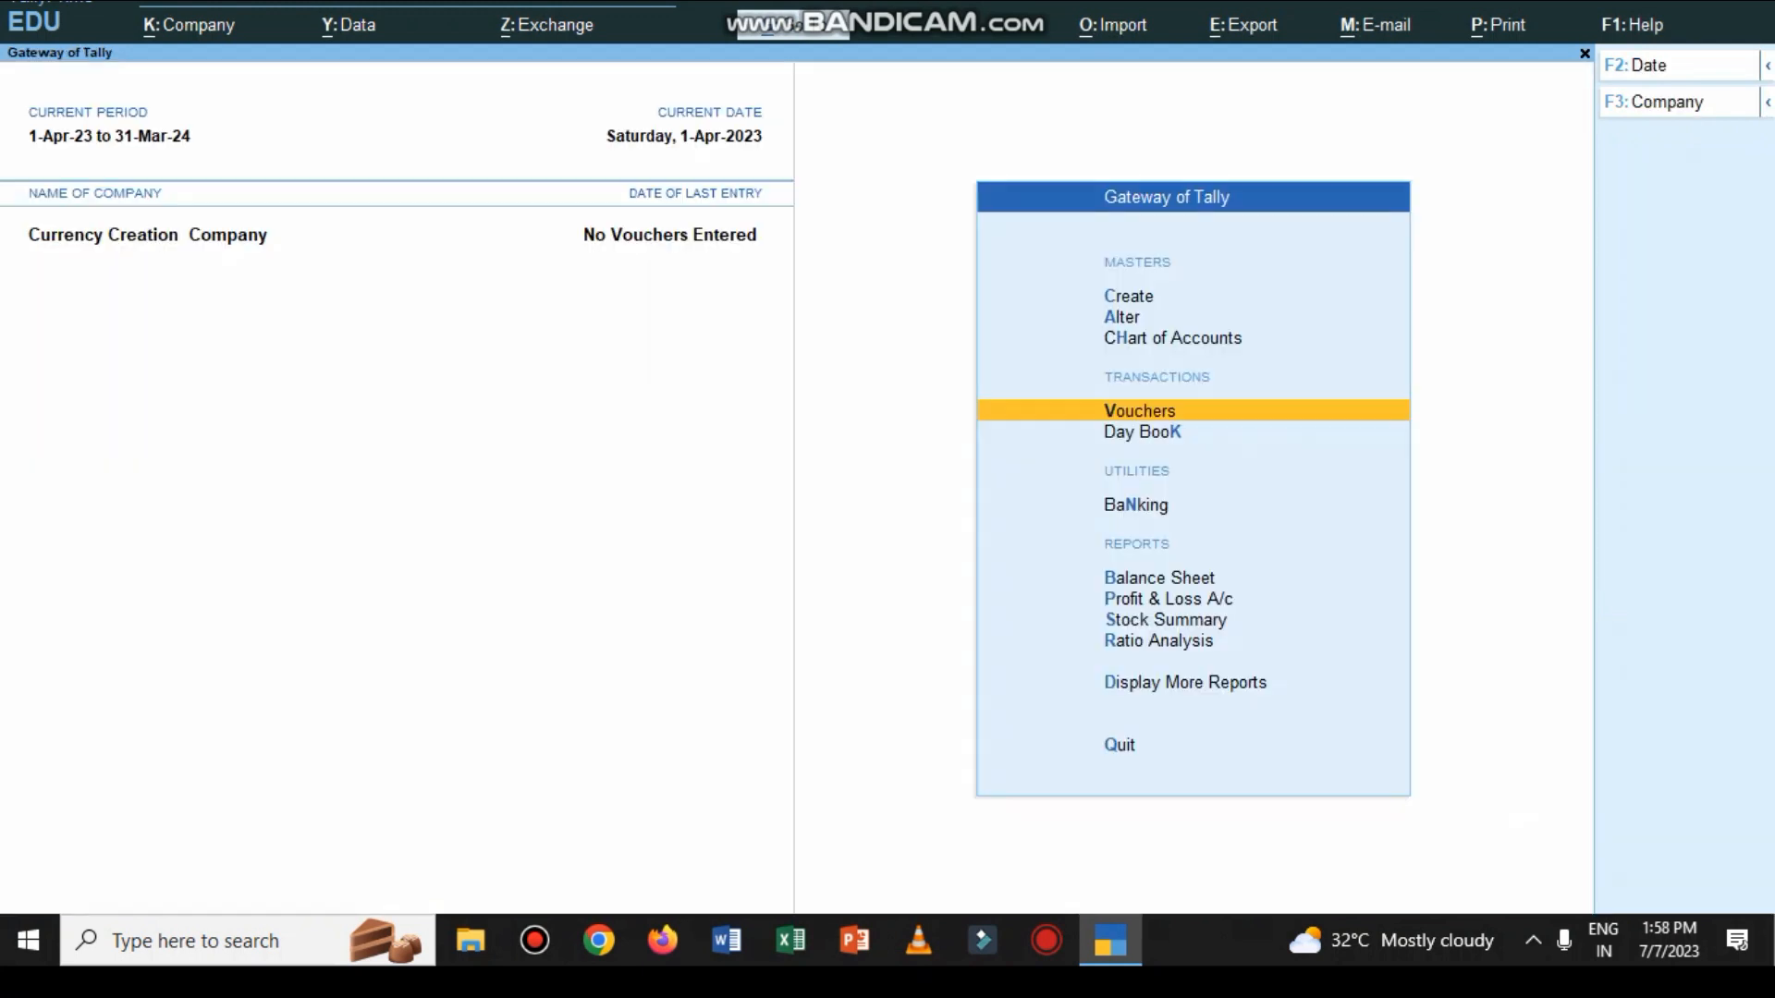
key("Return")
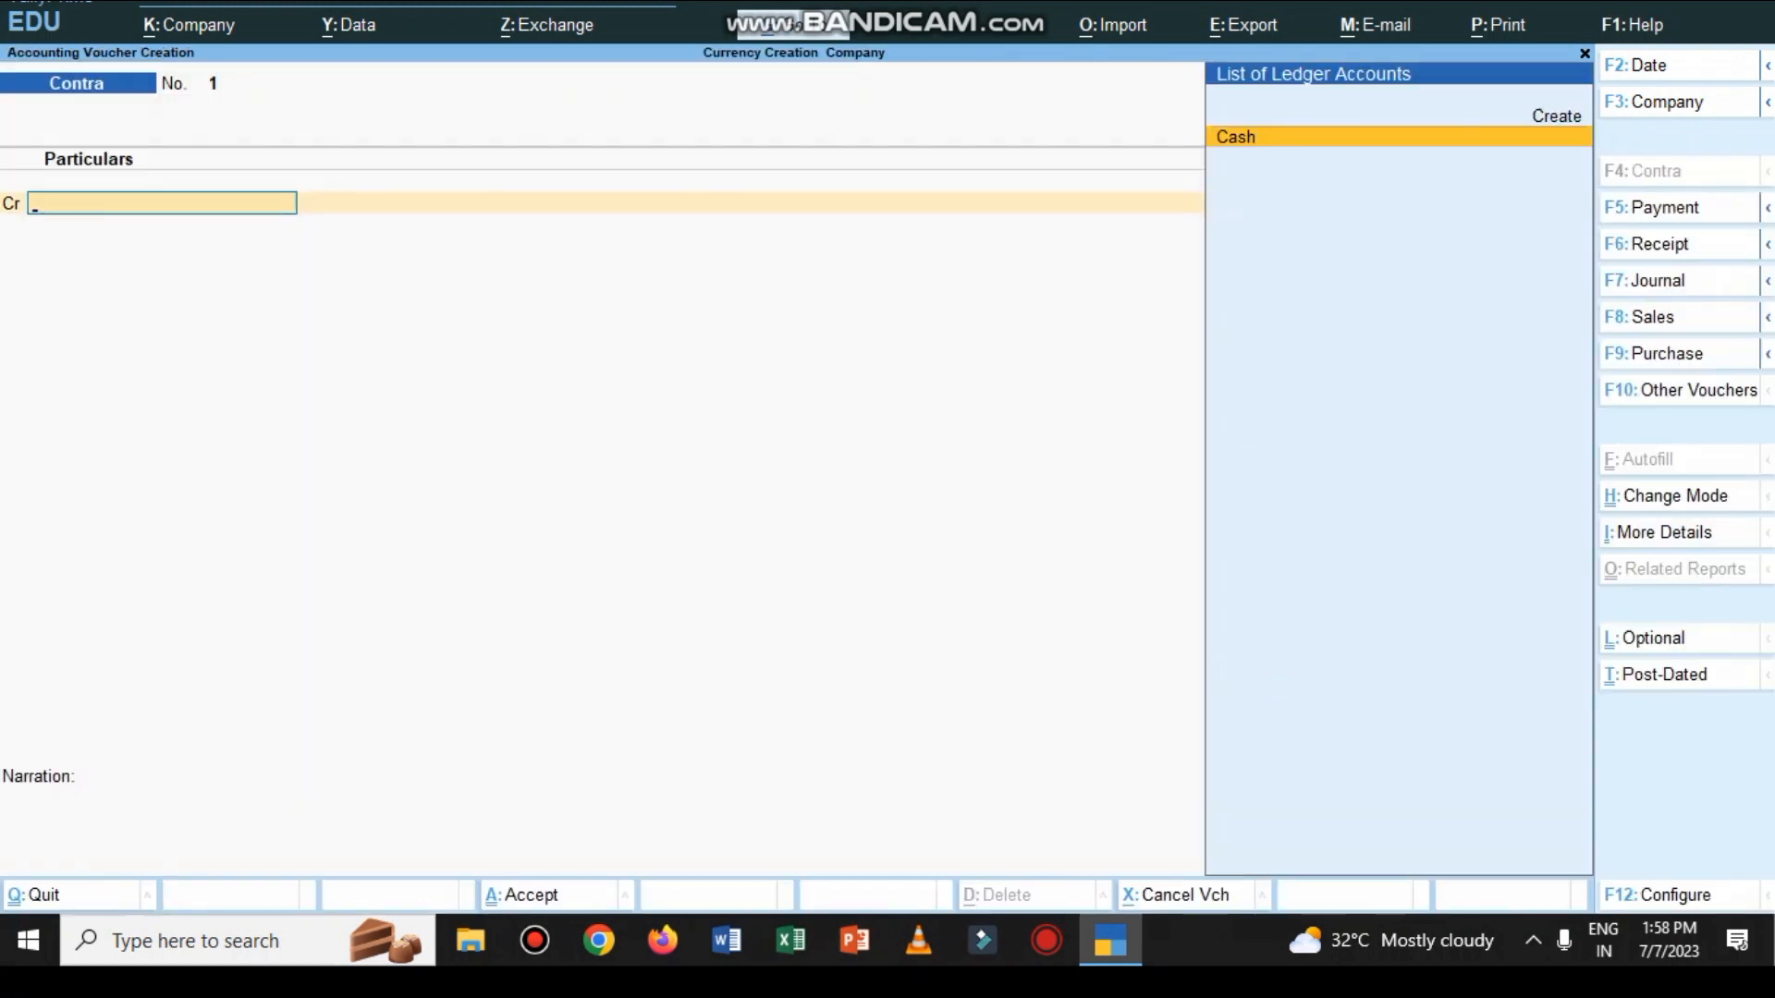
key("Return")
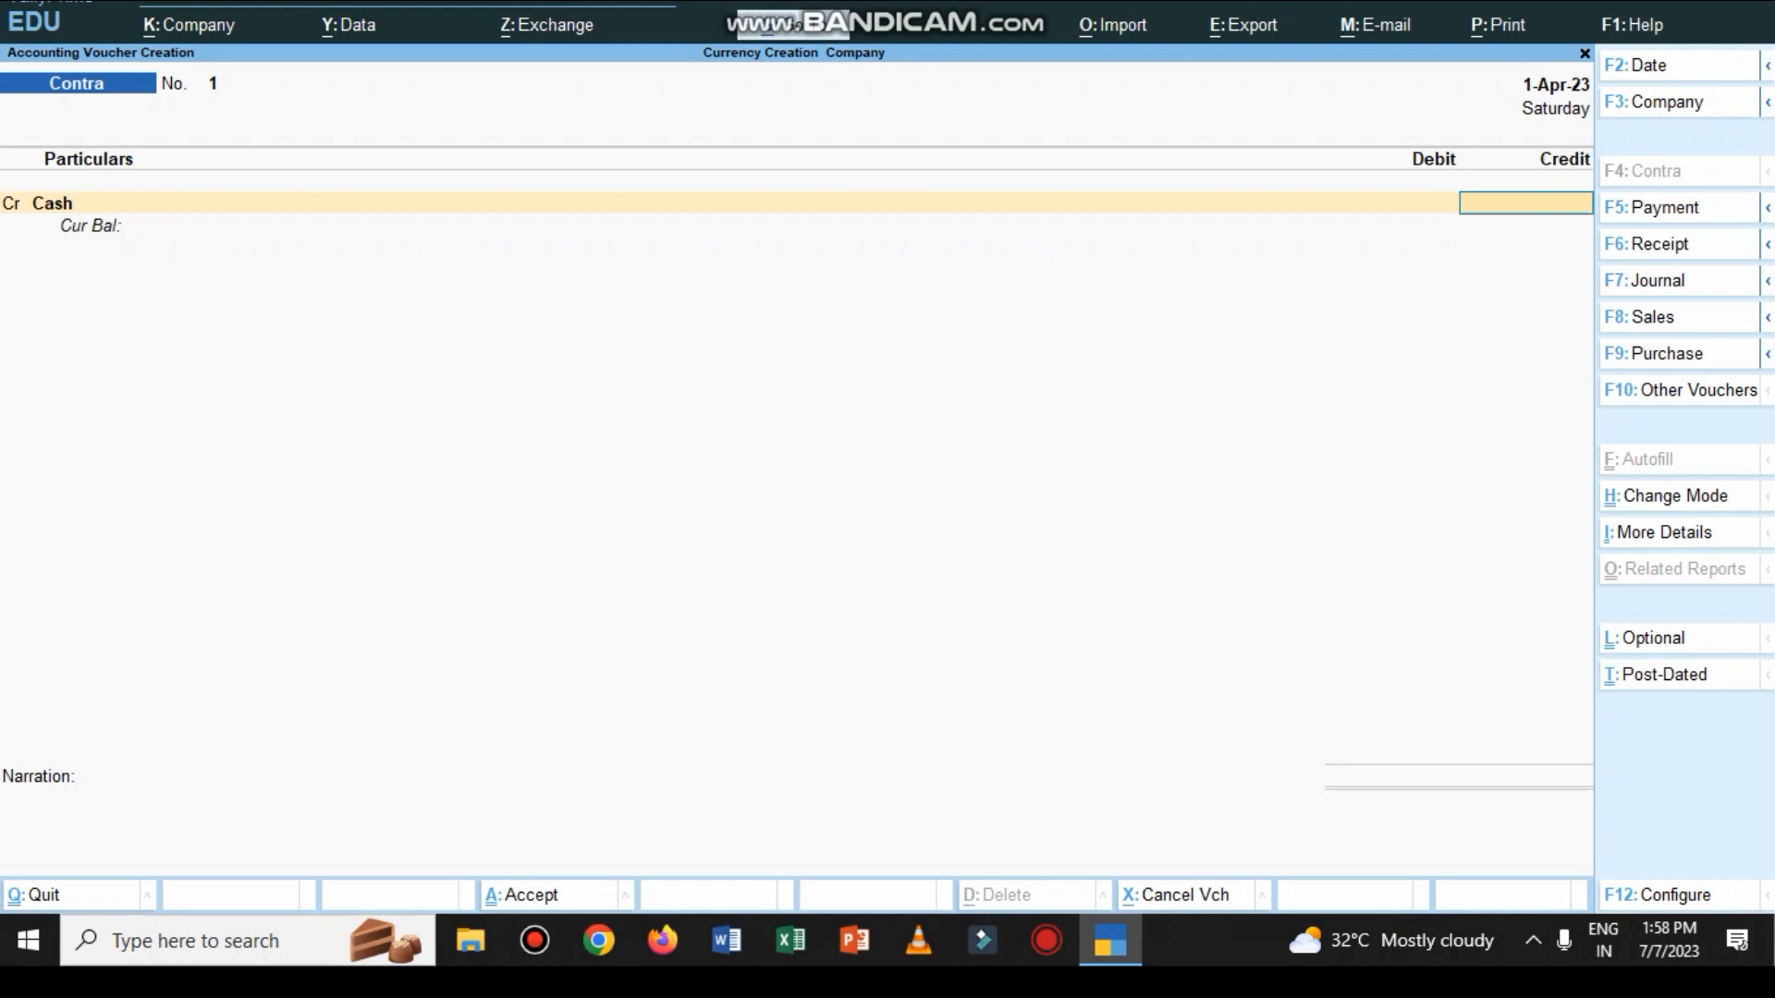
Enter €1000 as the Cash credit amount and go through to its forex rate of exchange details.
key("alt")
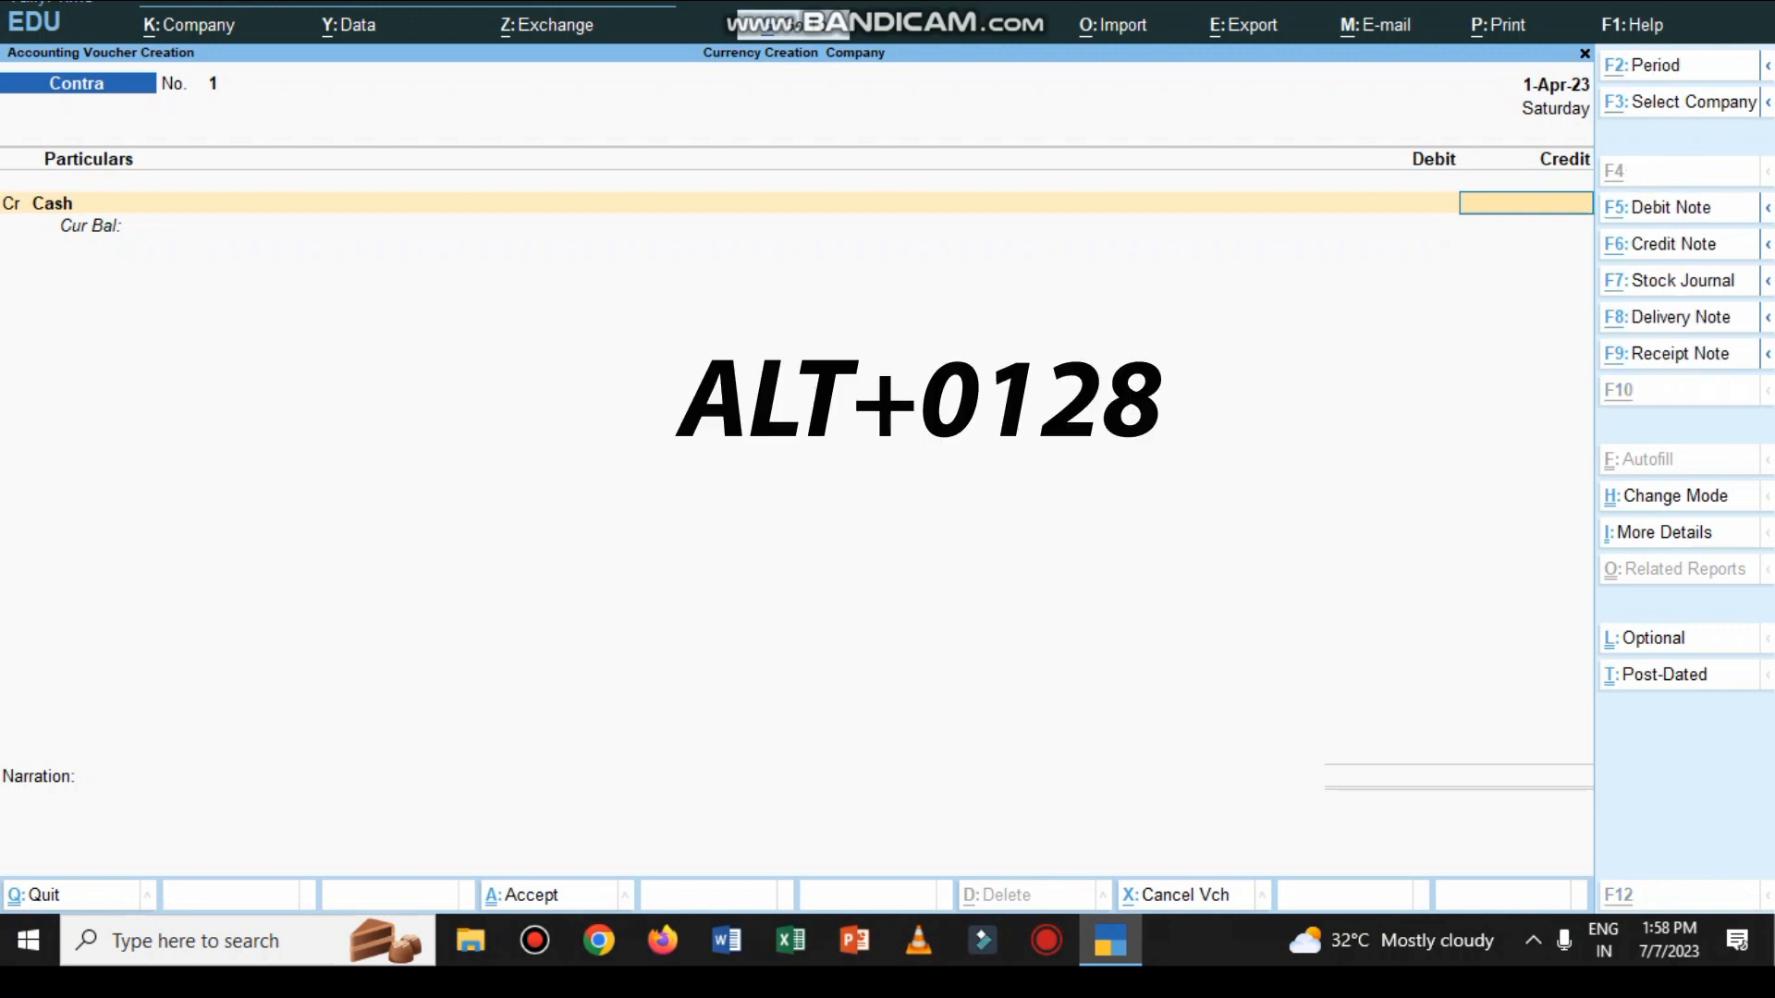
type("€")
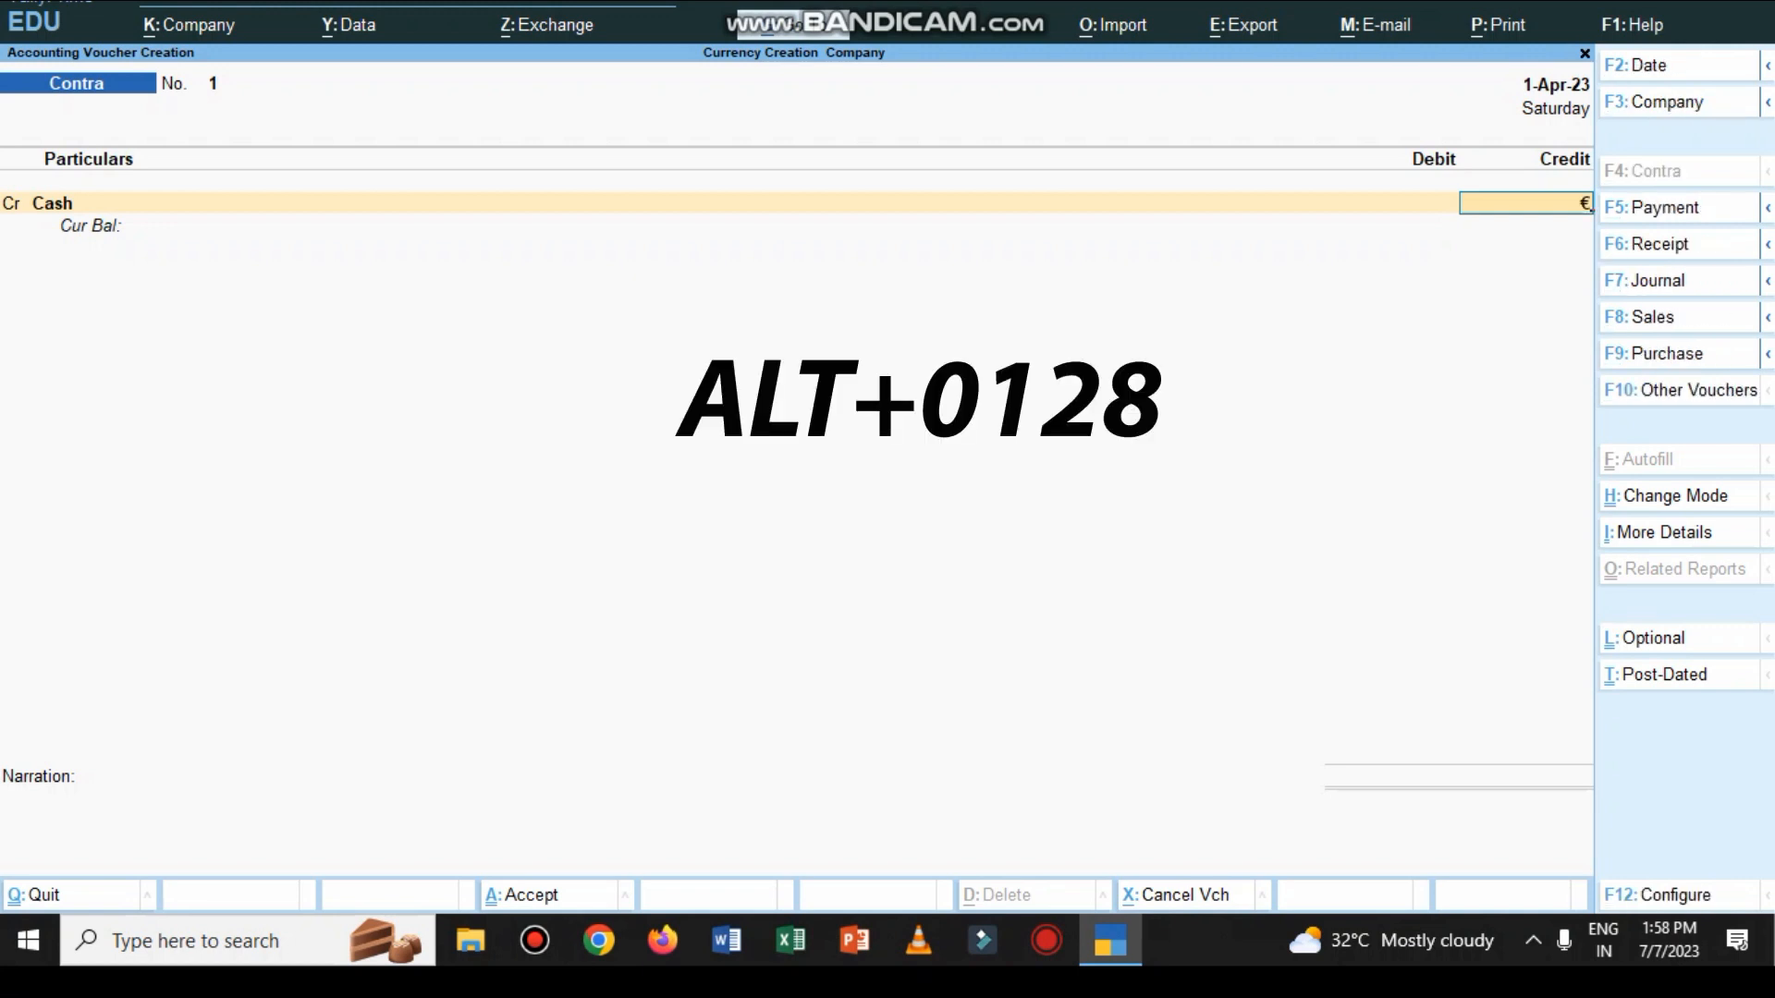
type("000")
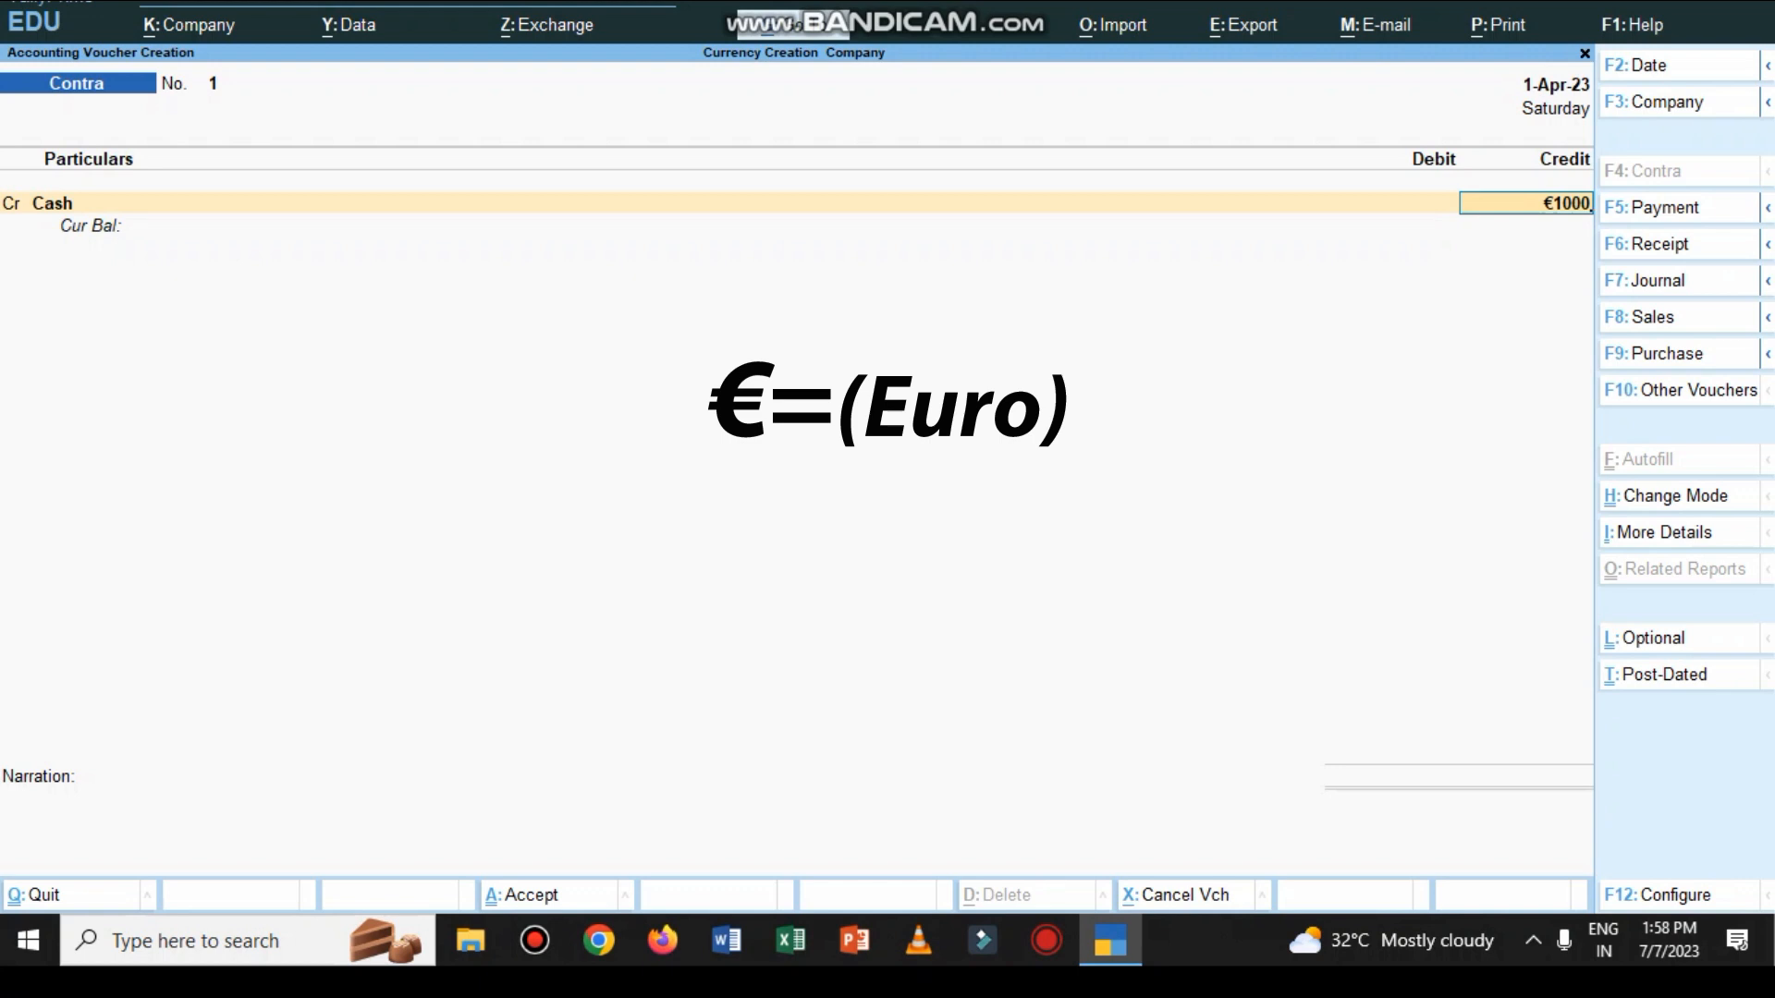
key("Return")
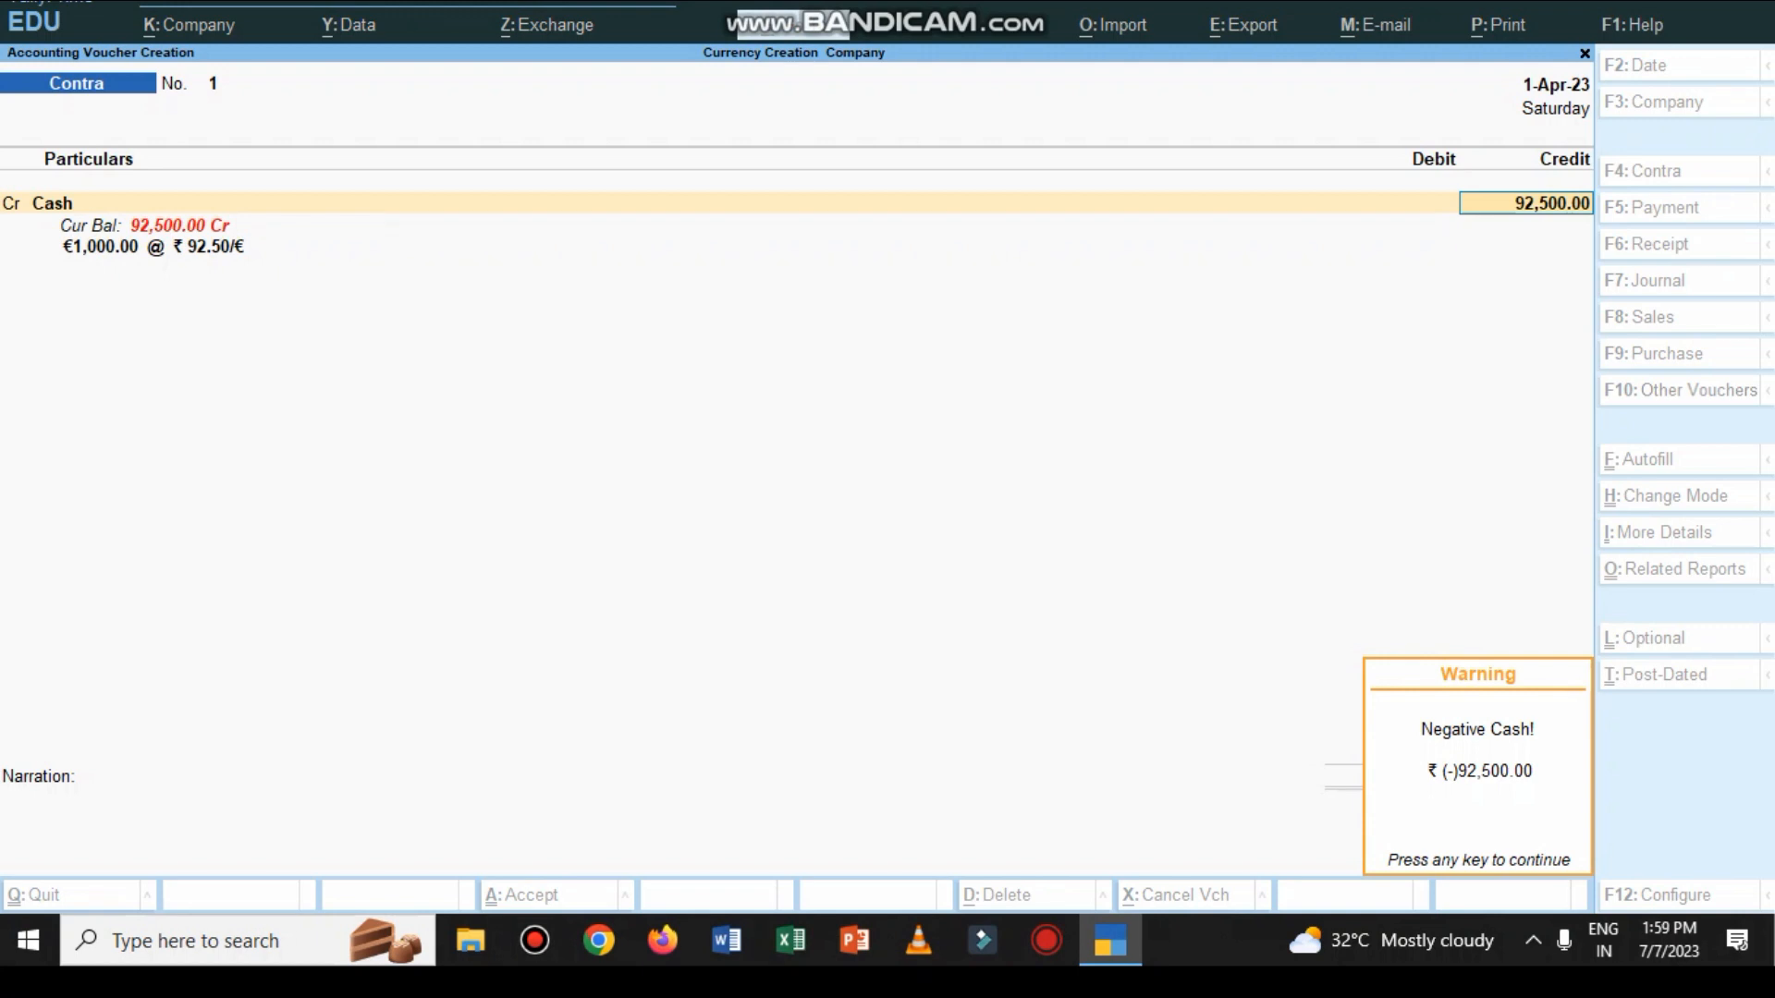
key("Return")
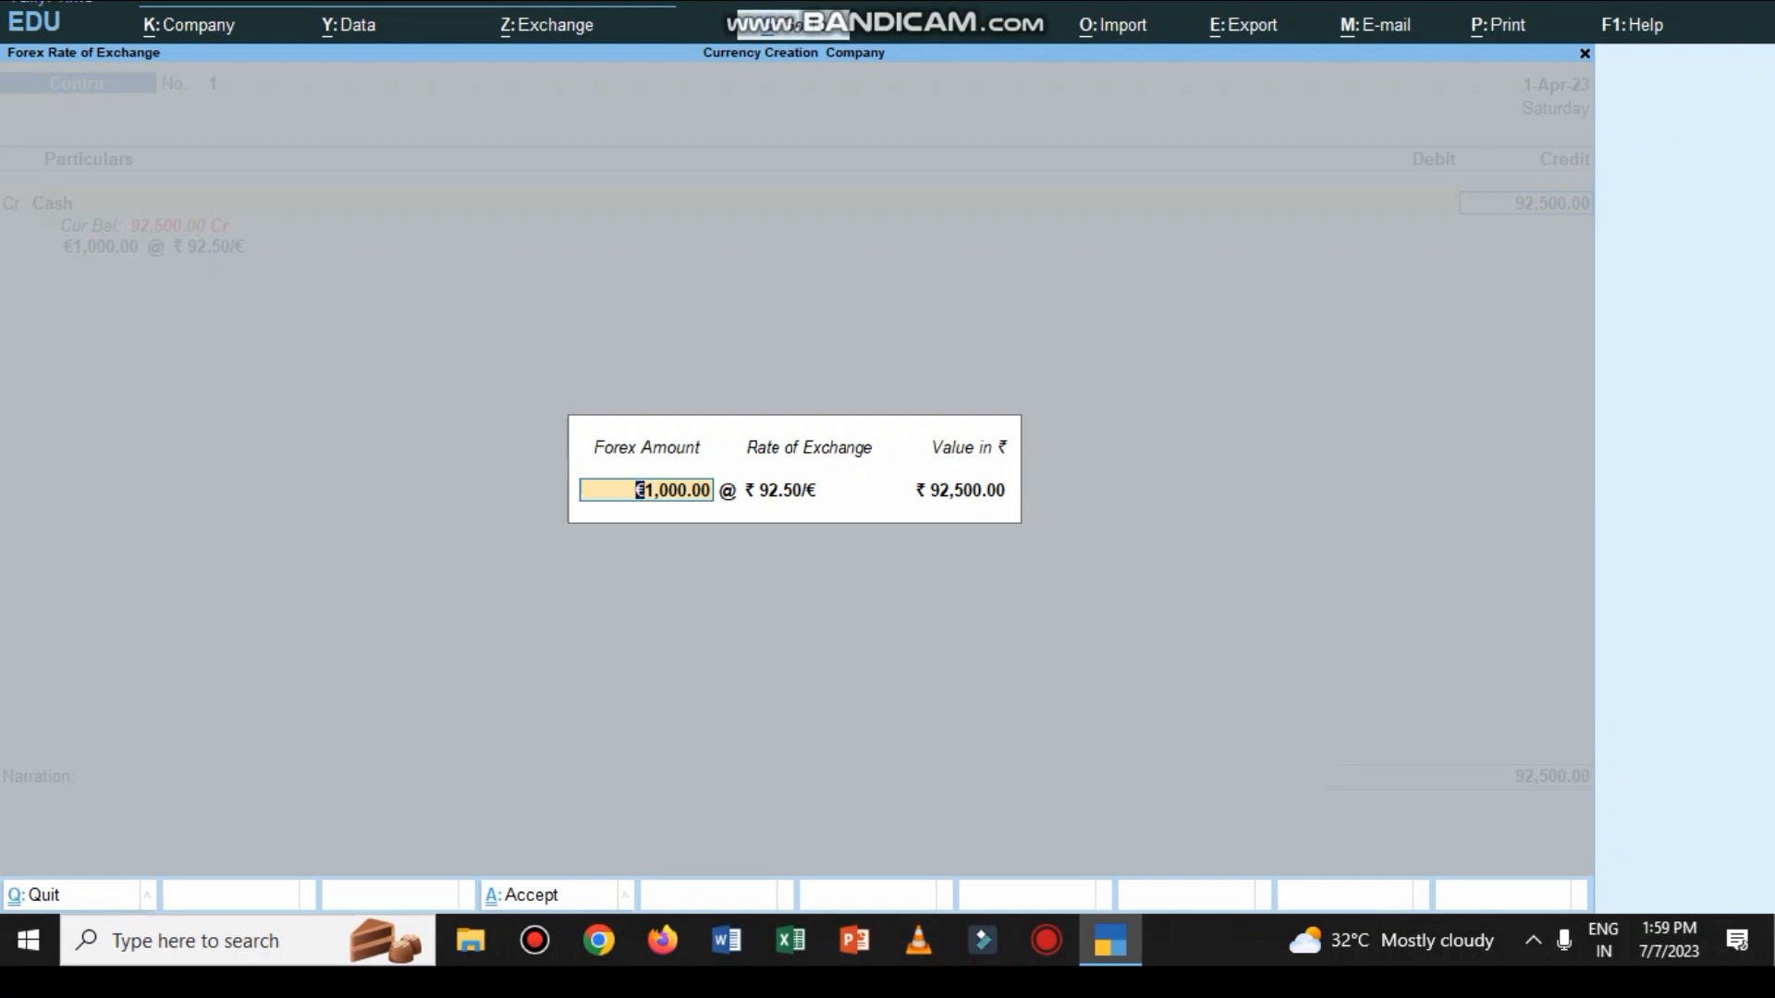
Abandon the Cash entry in Euro and reopen a blank contra voucher.
key("BackSpace")
key("Escape")
key("Return")
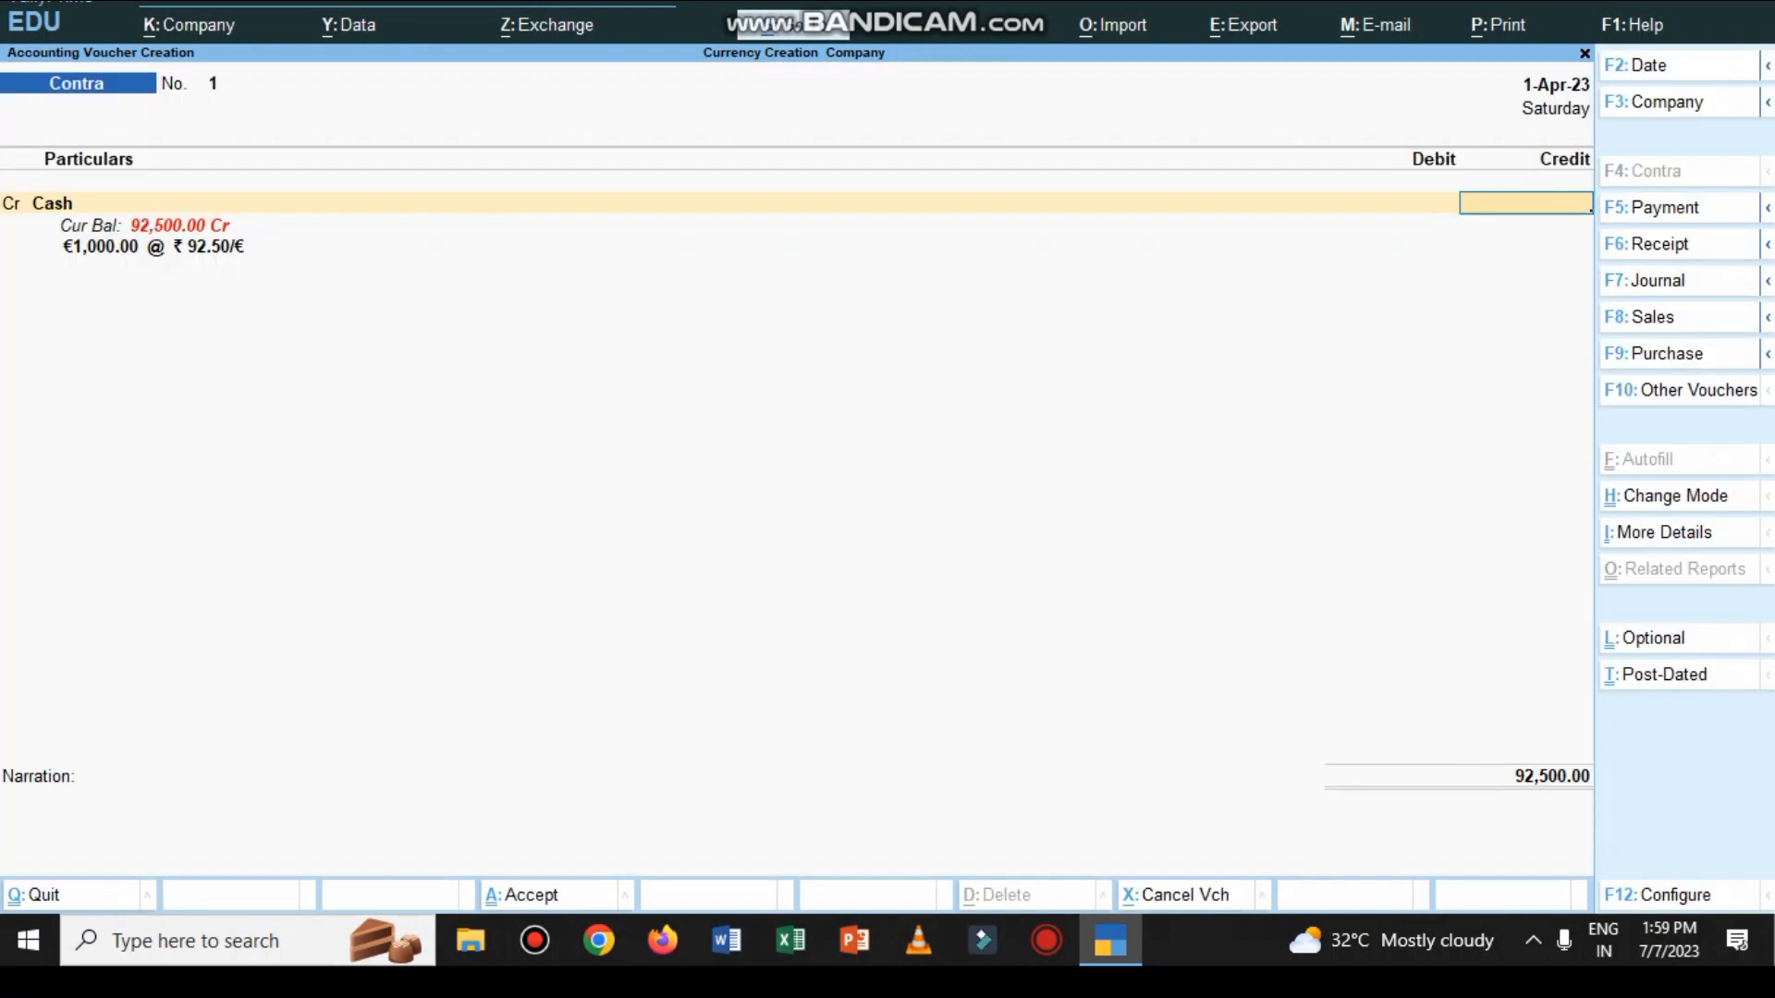
key("Escape")
key("Return")
key("Return")
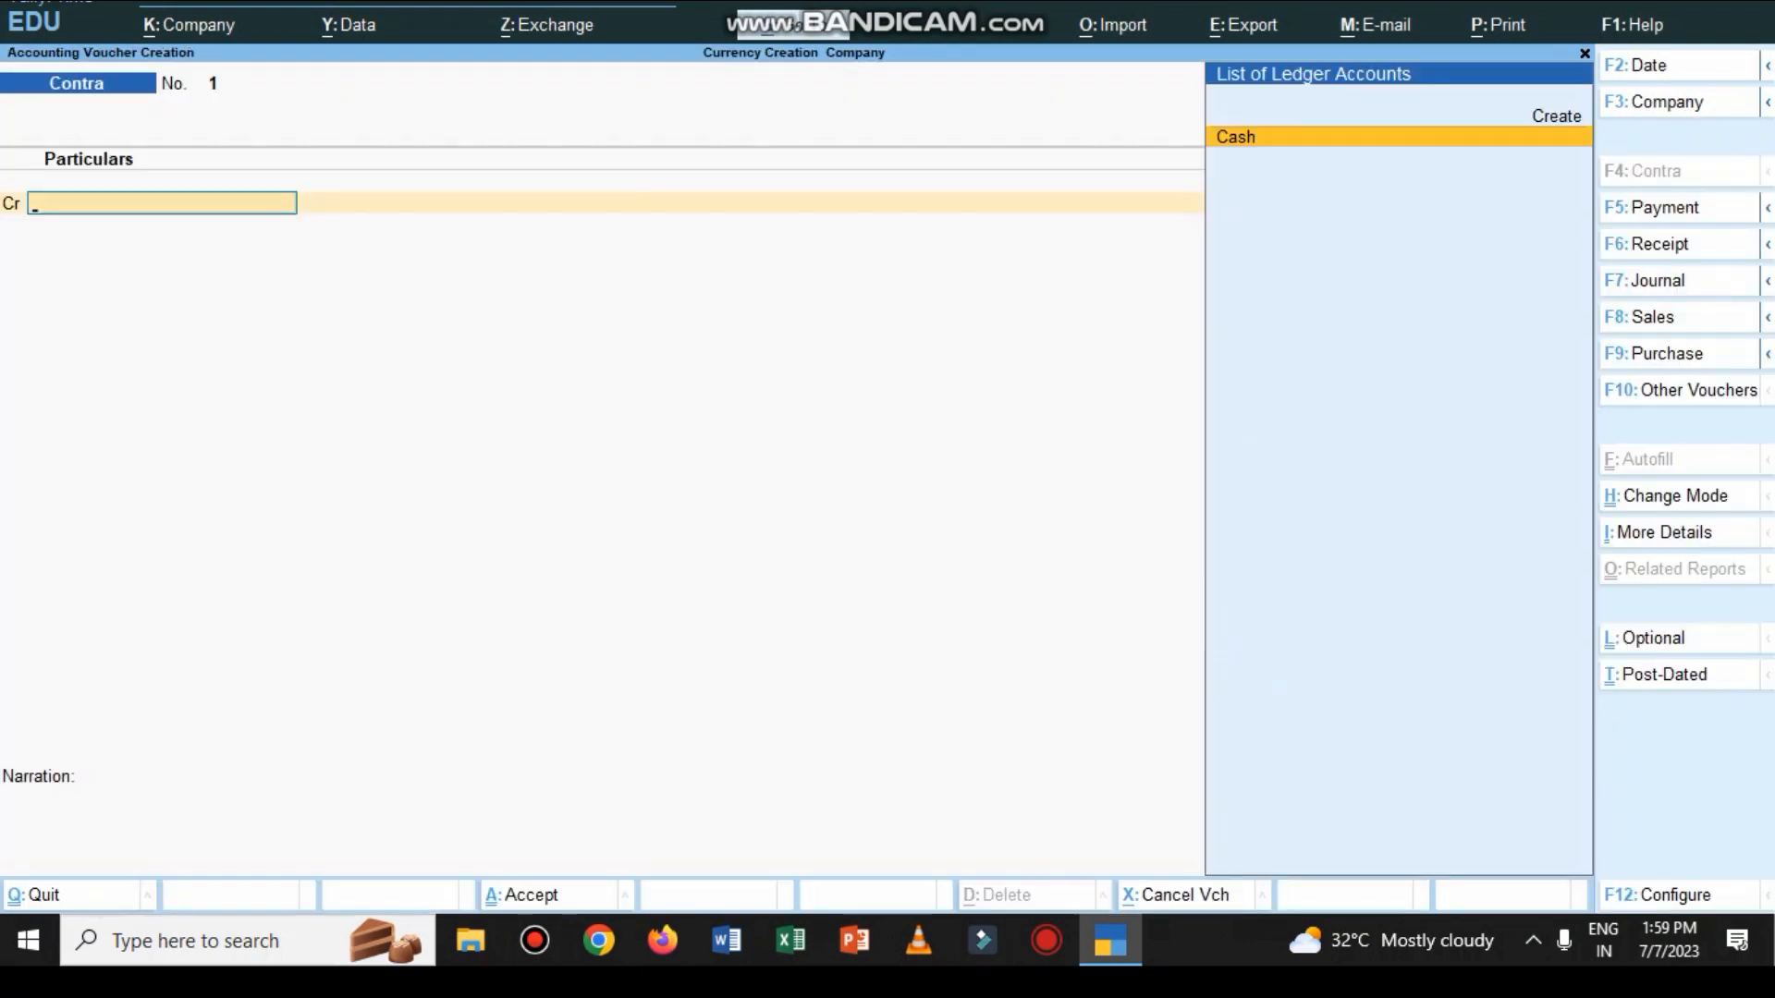
Credit Cash with ¥5000 in the contra voucher and go through to its forex rate of exchange details.
key("Return")
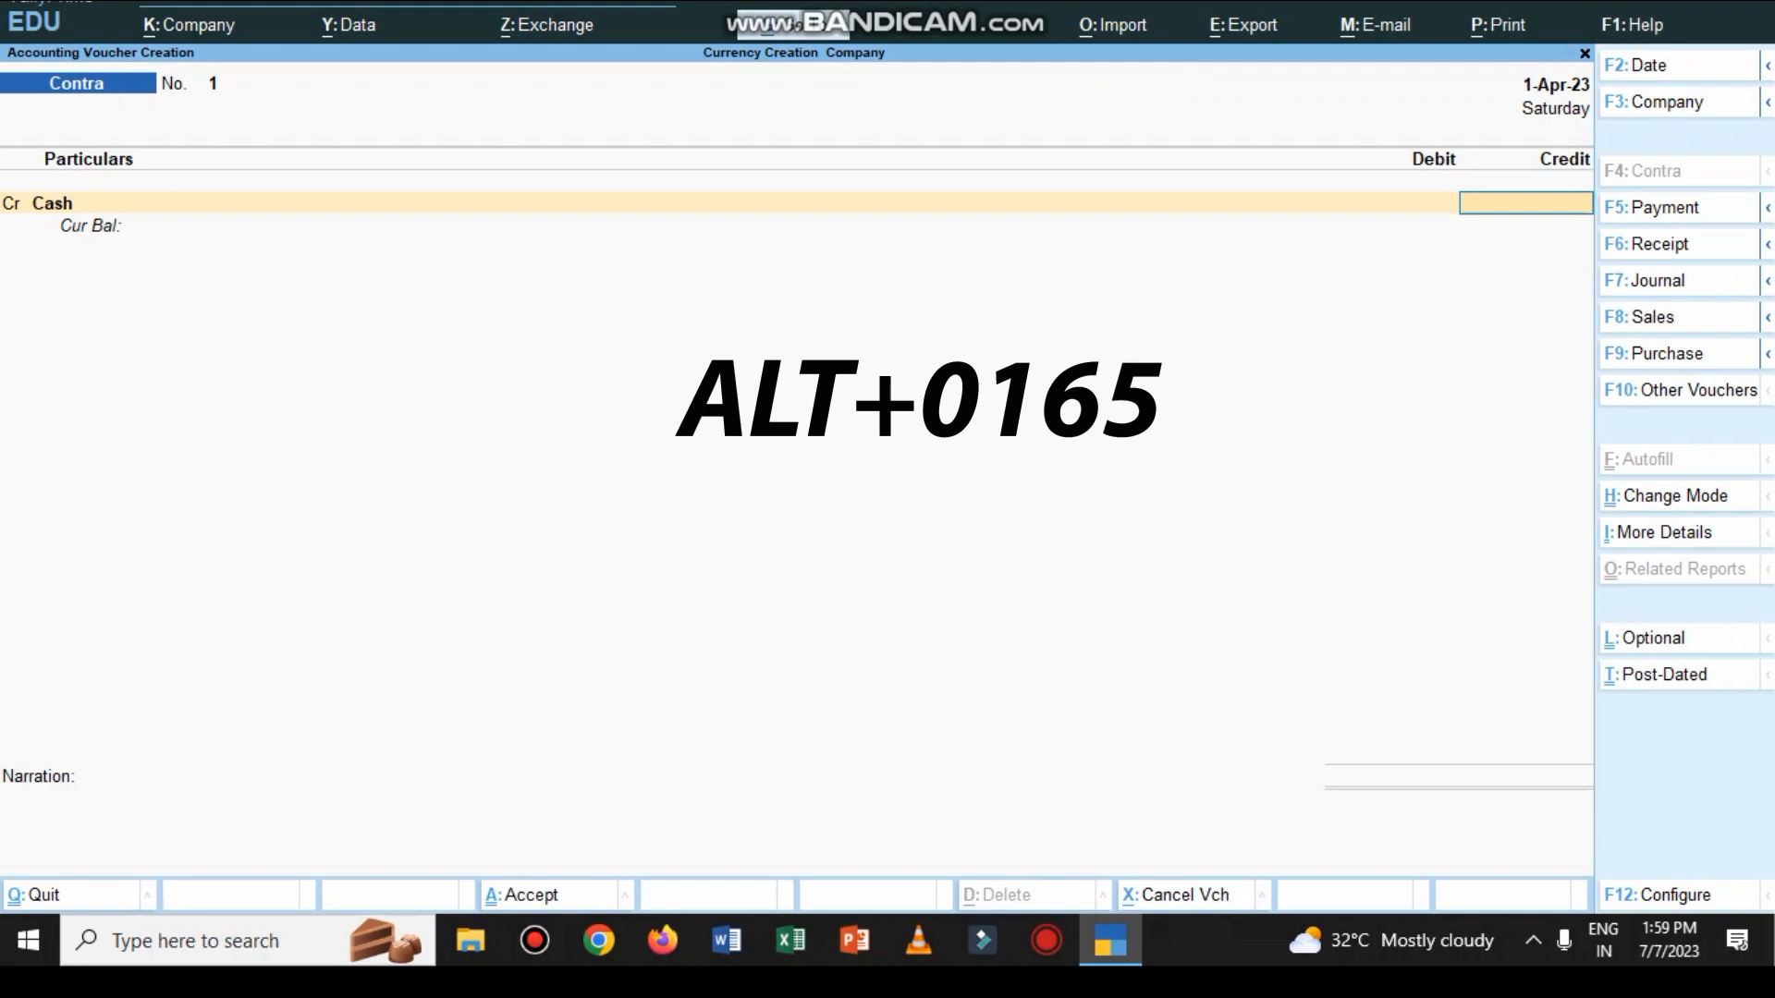
key("alt")
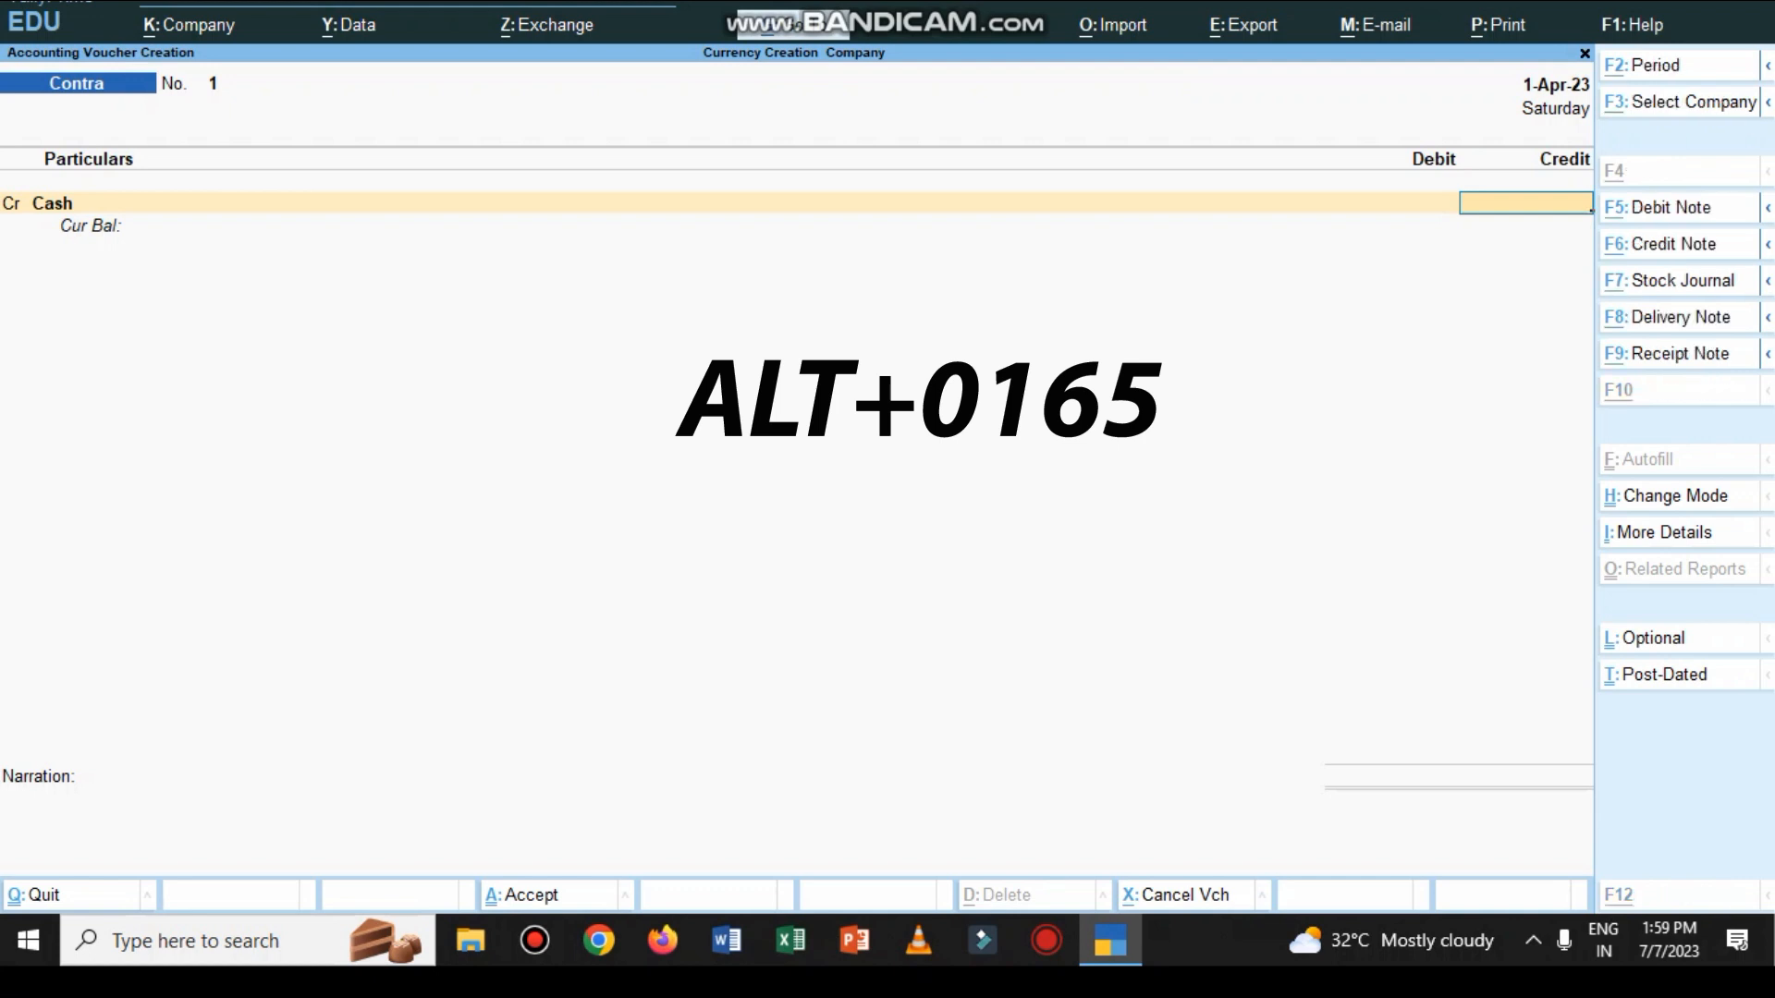
type("¥5000")
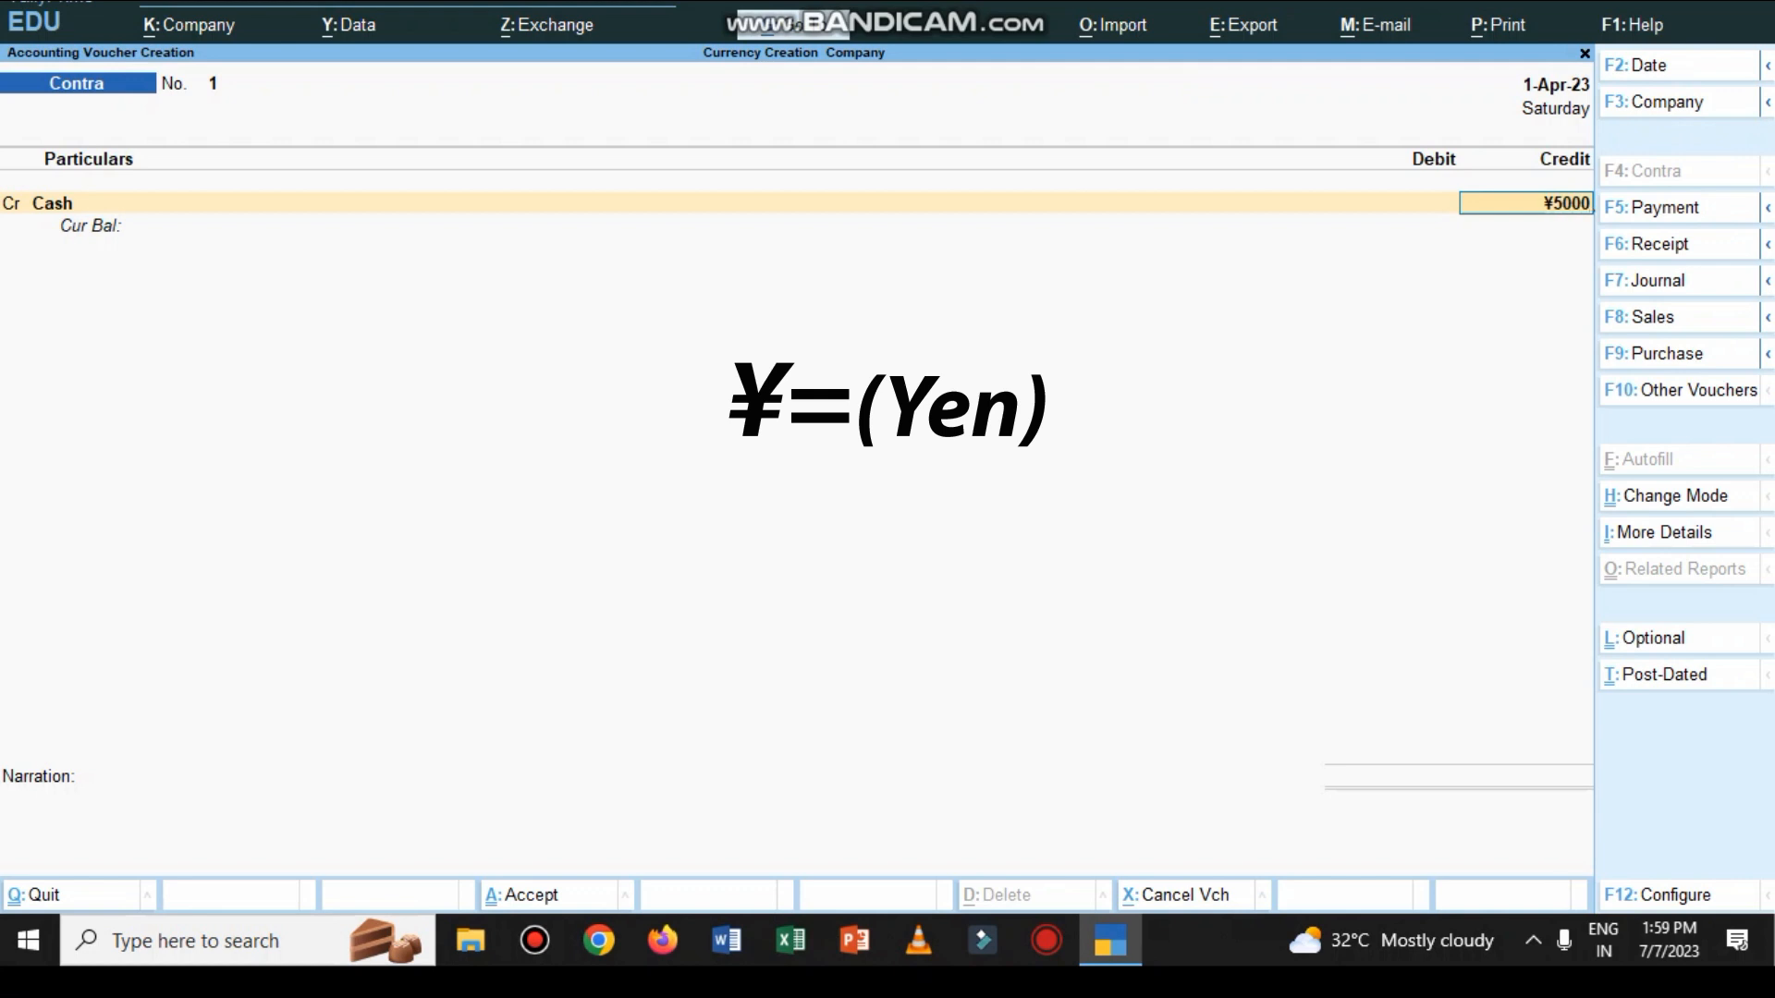
key("Return")
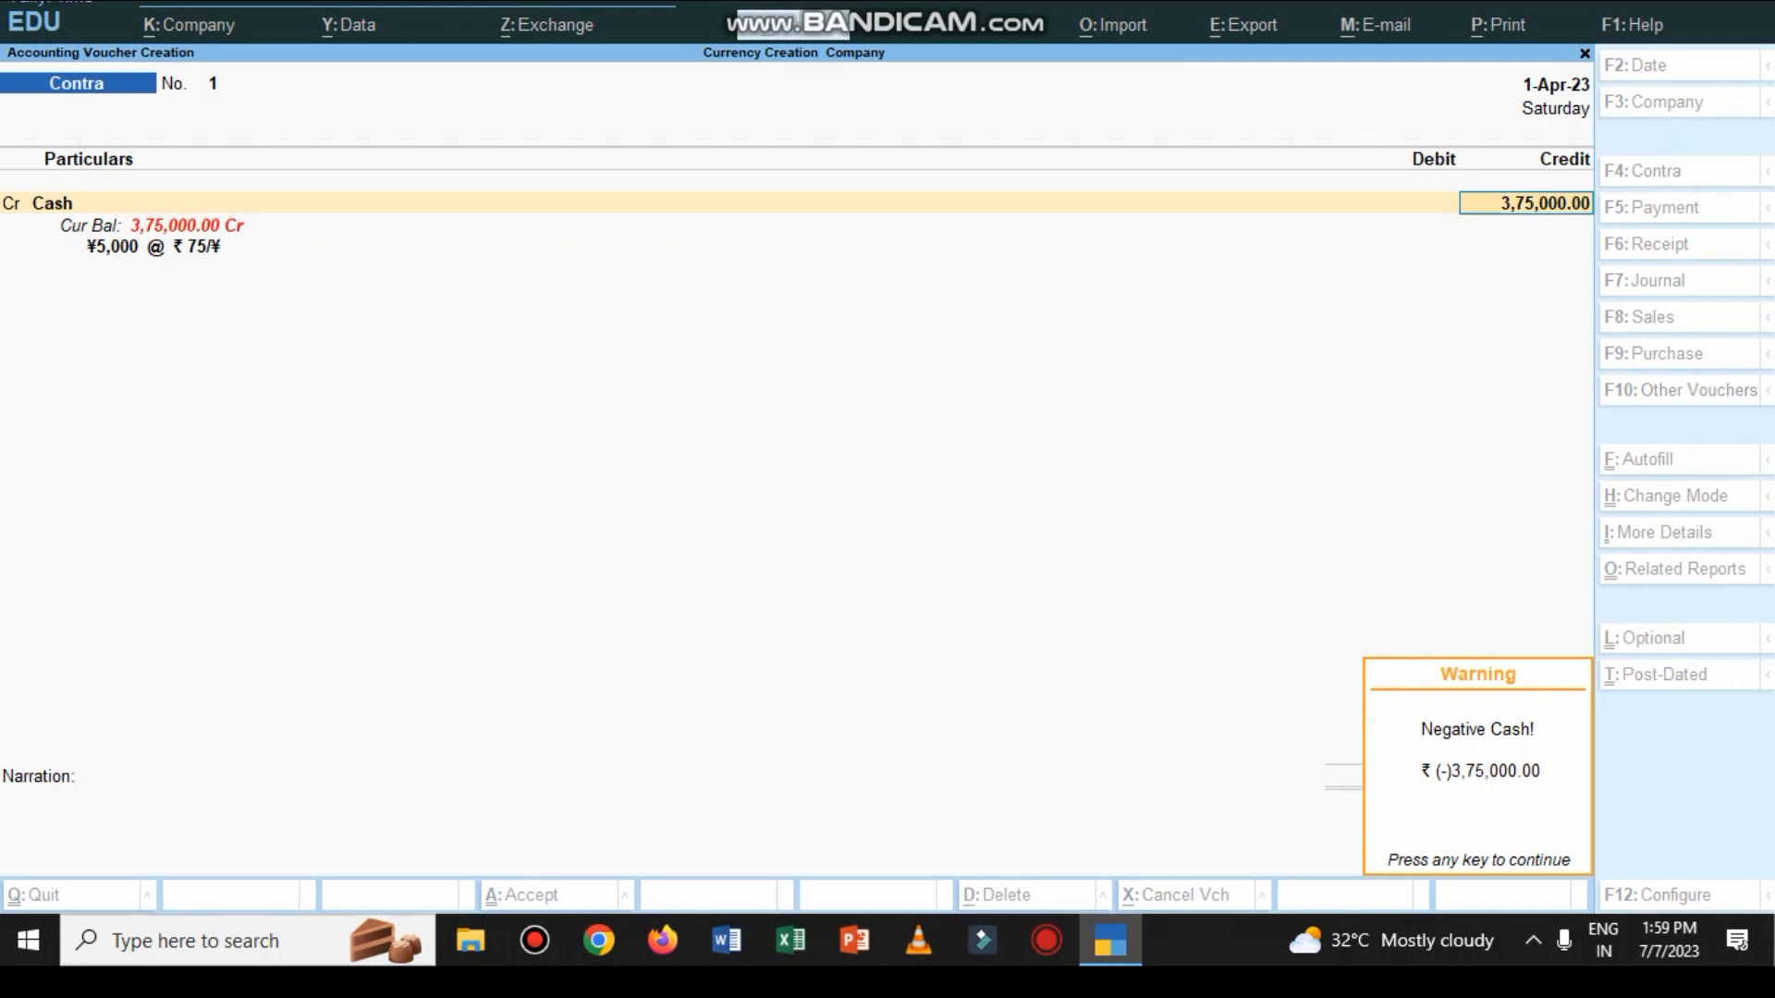
key("BackSpace")
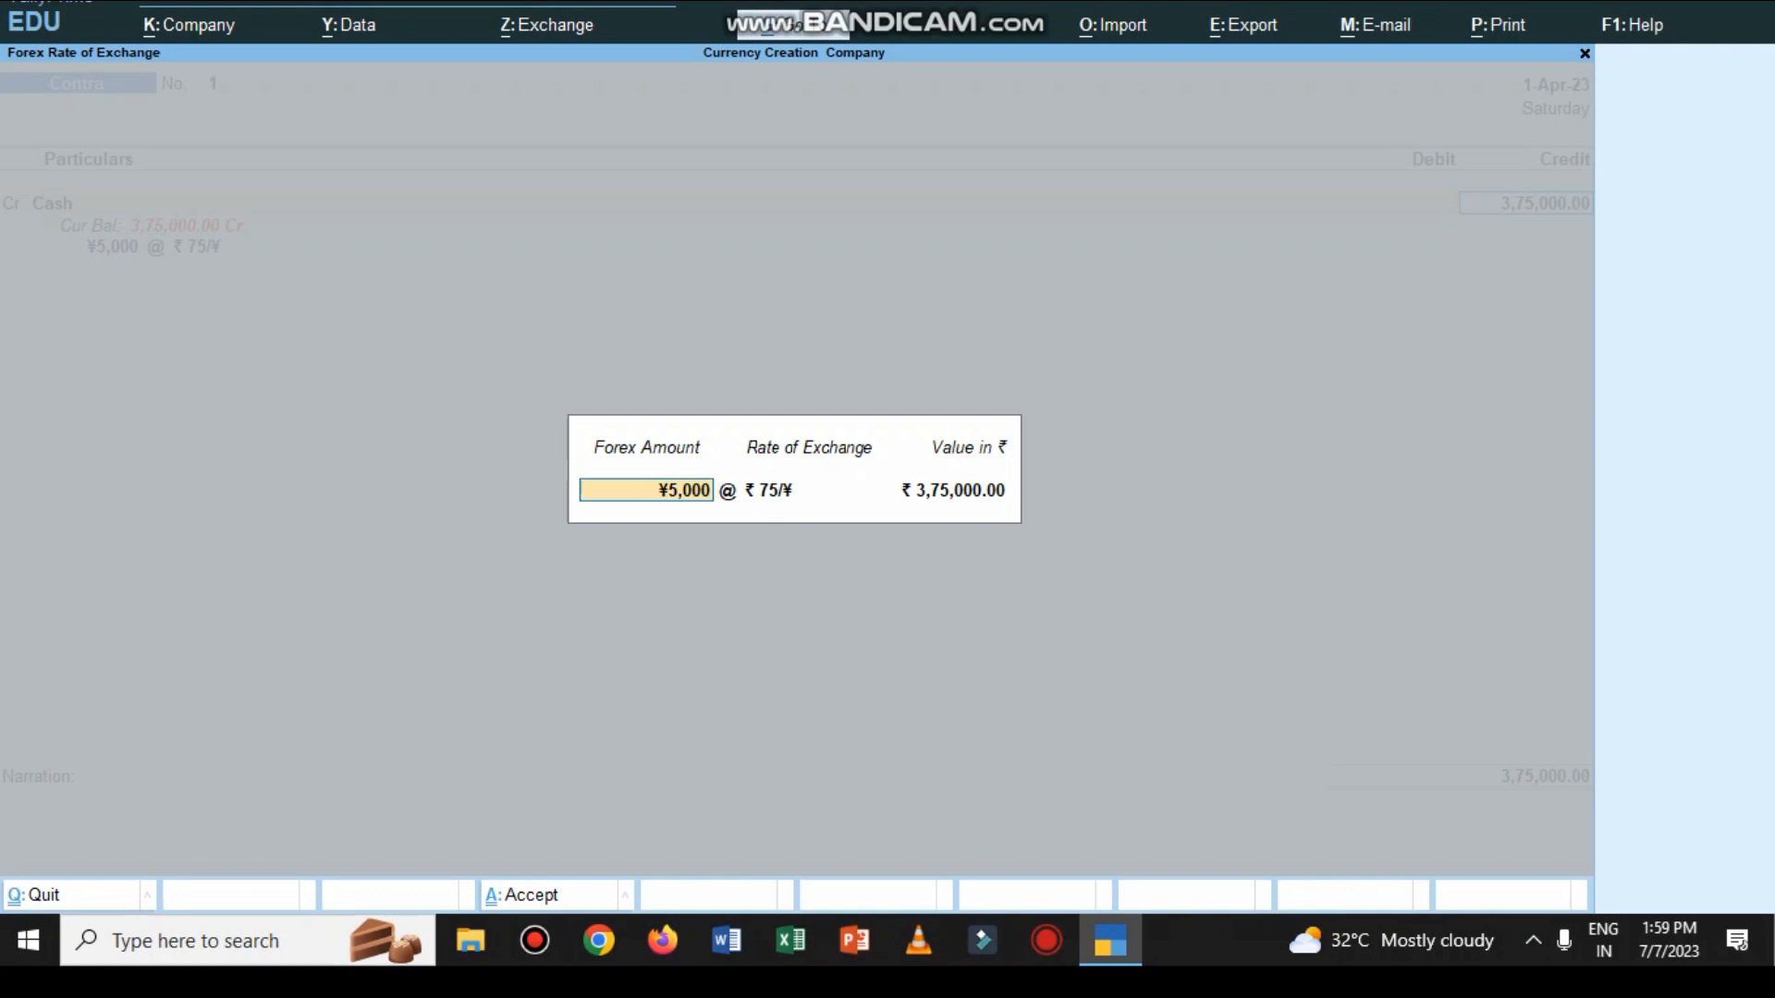
Discard the Cash entry in Yen without saving and start the contra voucher over.
key("BackSpace")
key("Escape")
key("y")
key("Escape")
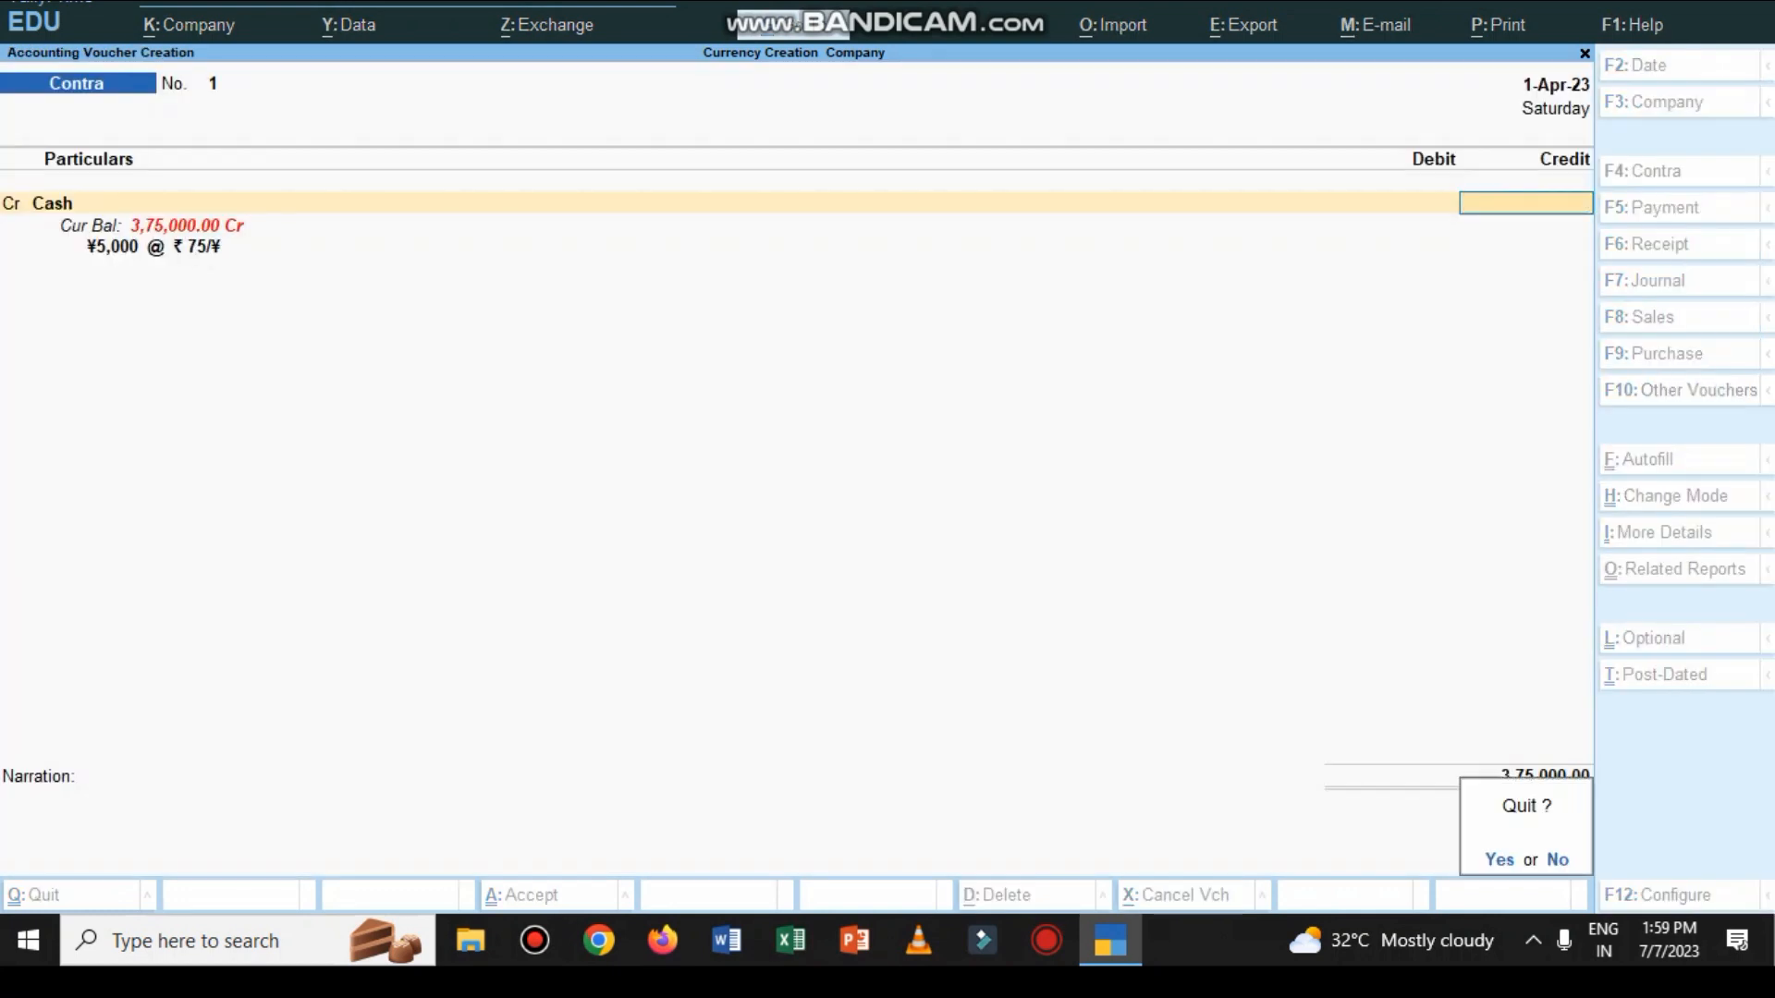
key("y")
key("Return")
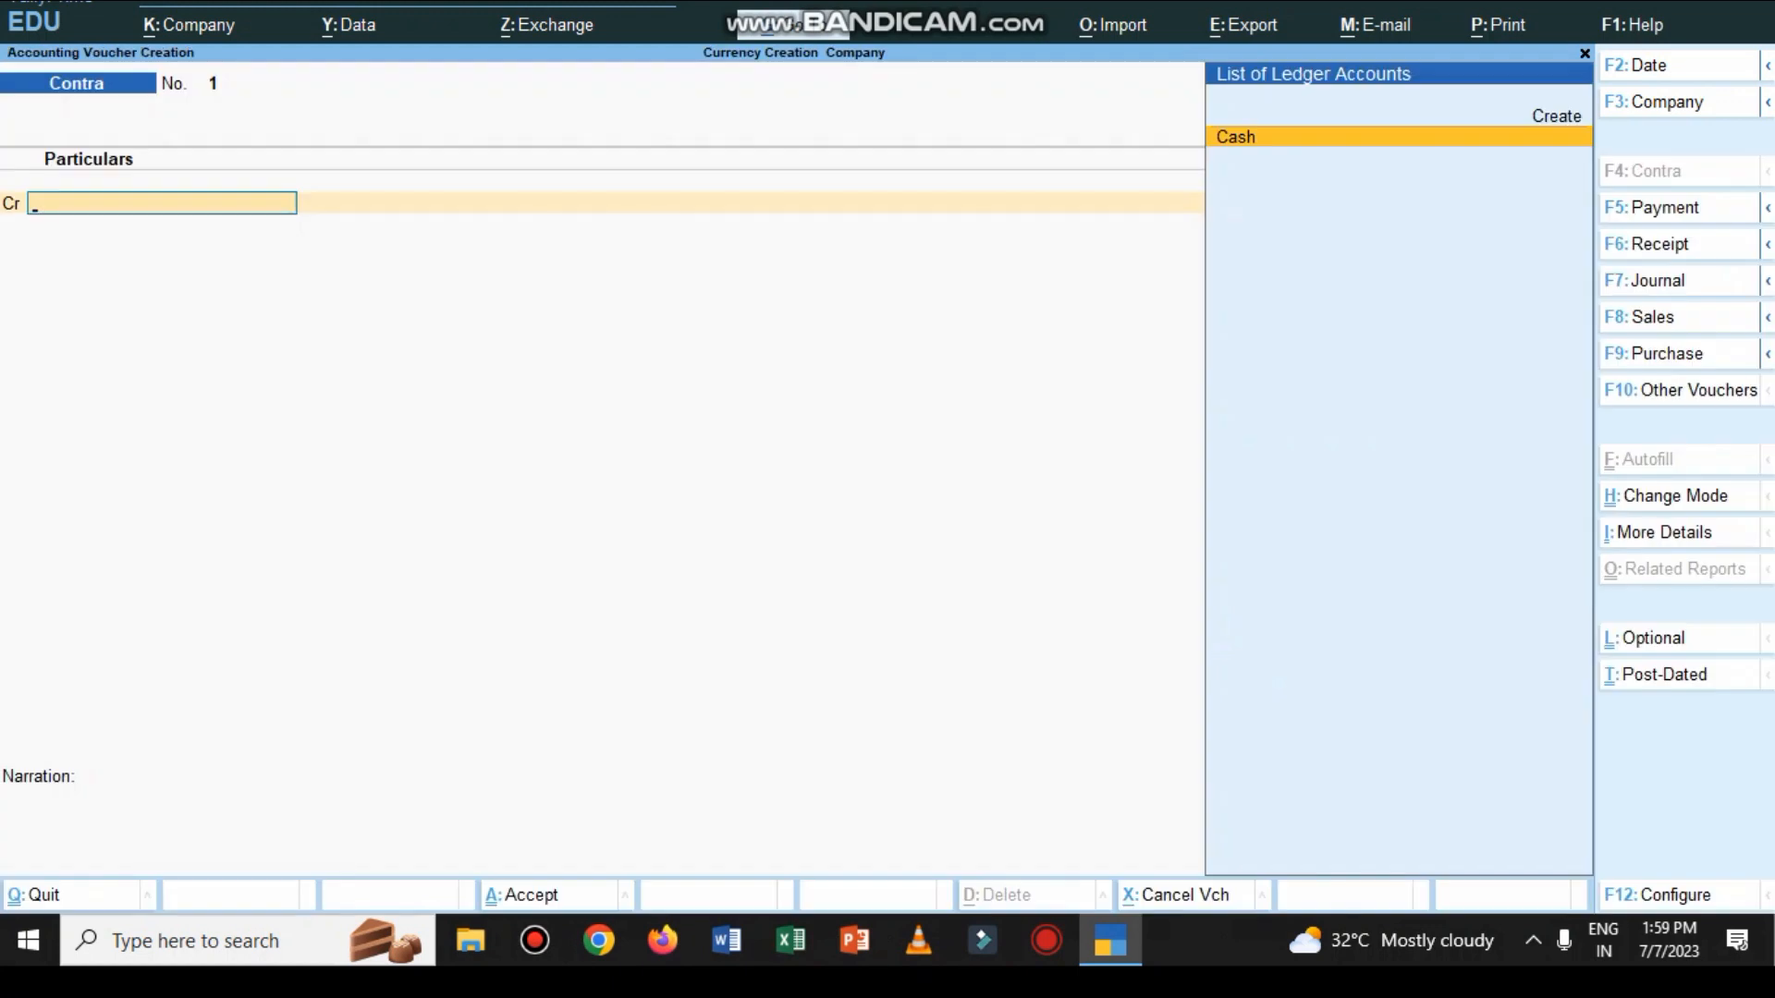
Choose Cash as the credited ledger and enter 25000 without a foreign currency symbol as its credit amount.
key("Return")
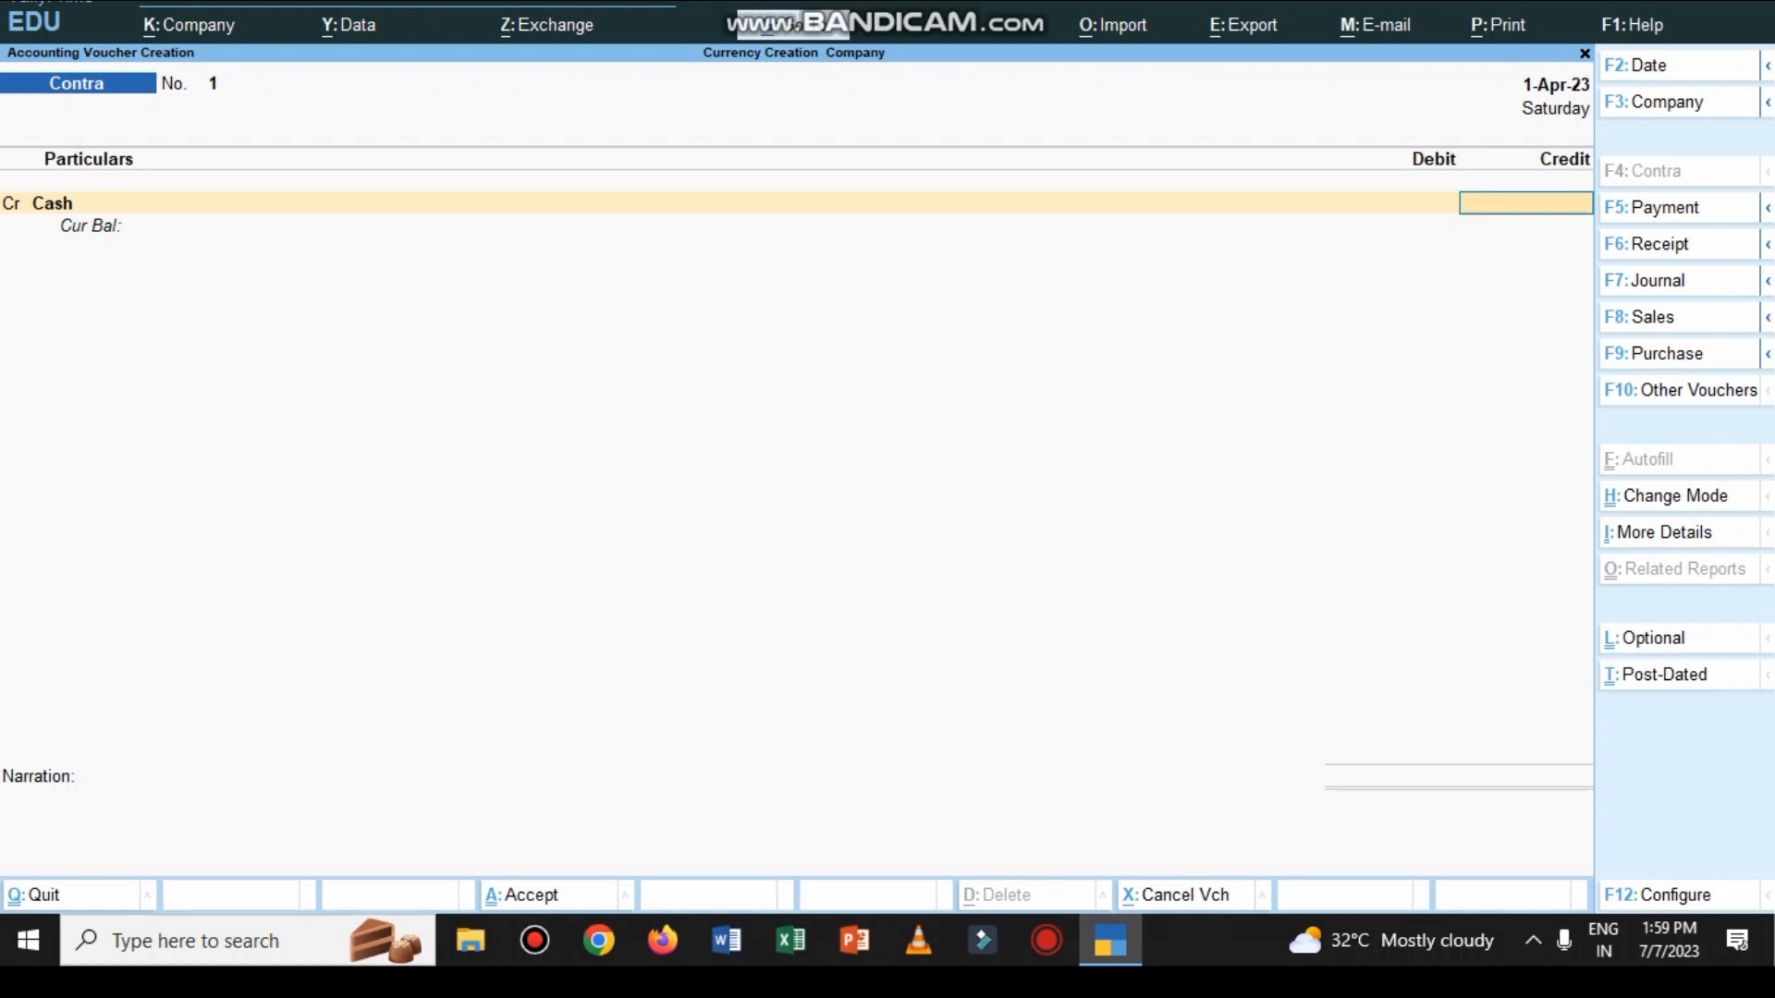
type("25000")
key("Return")
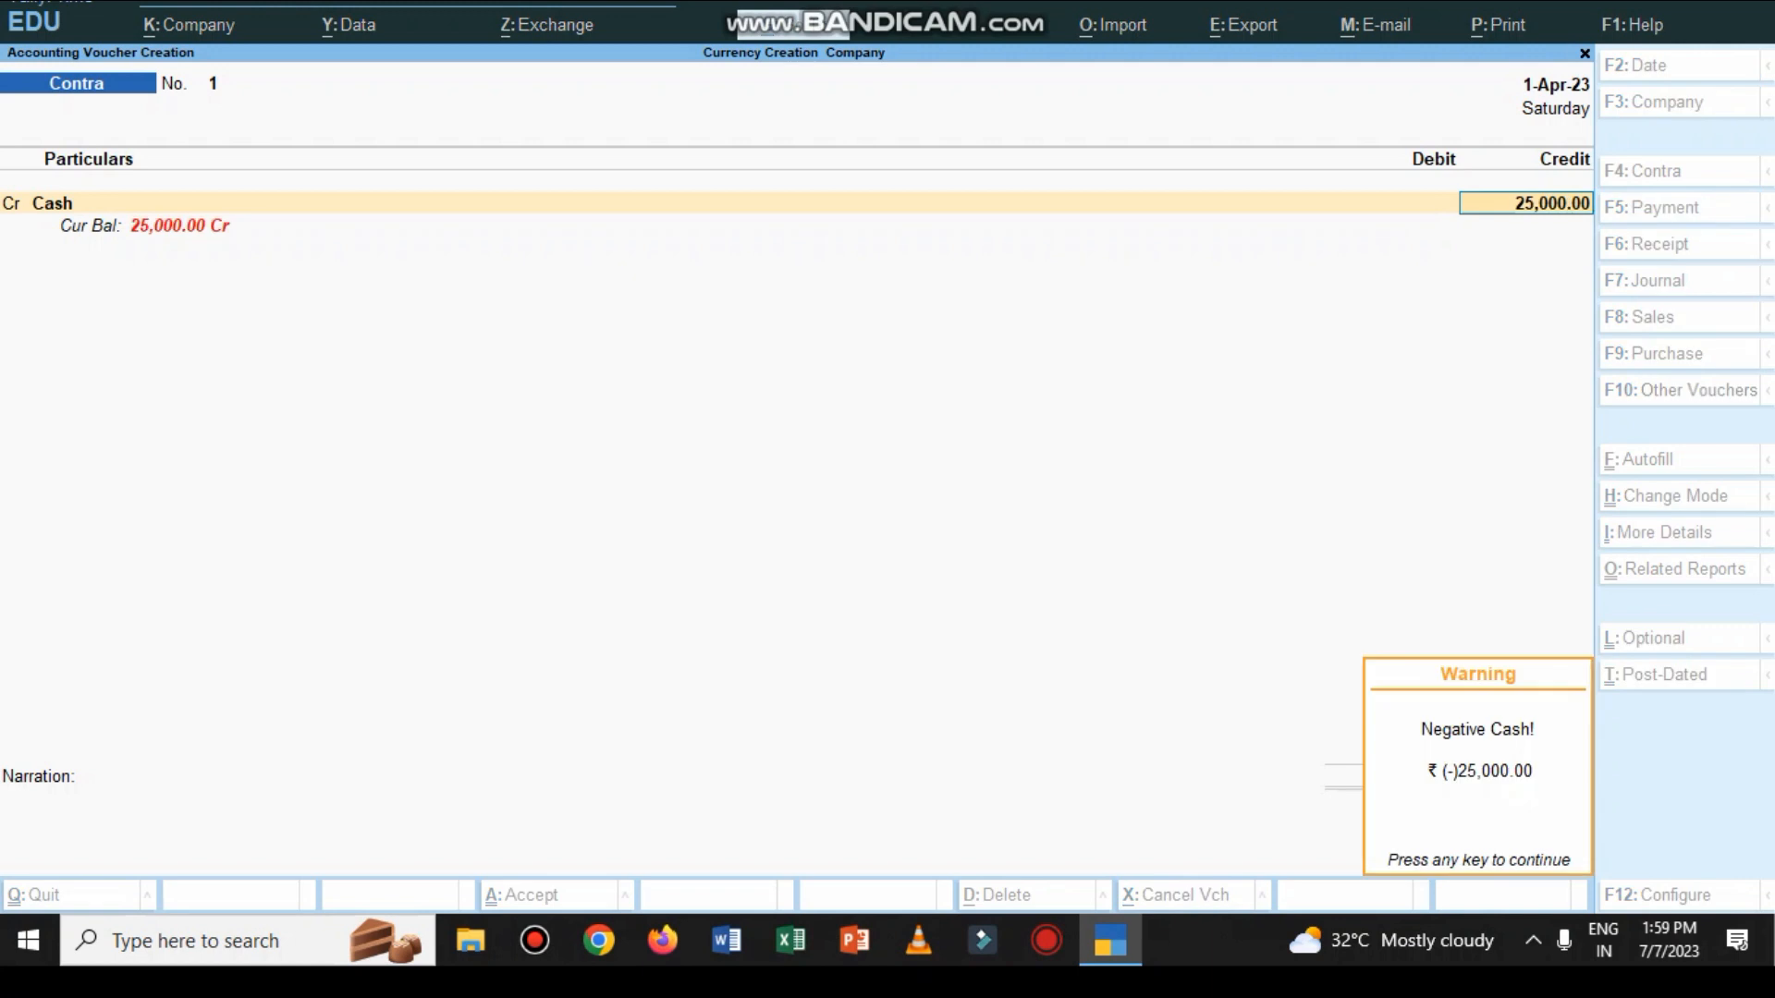
key("Return")
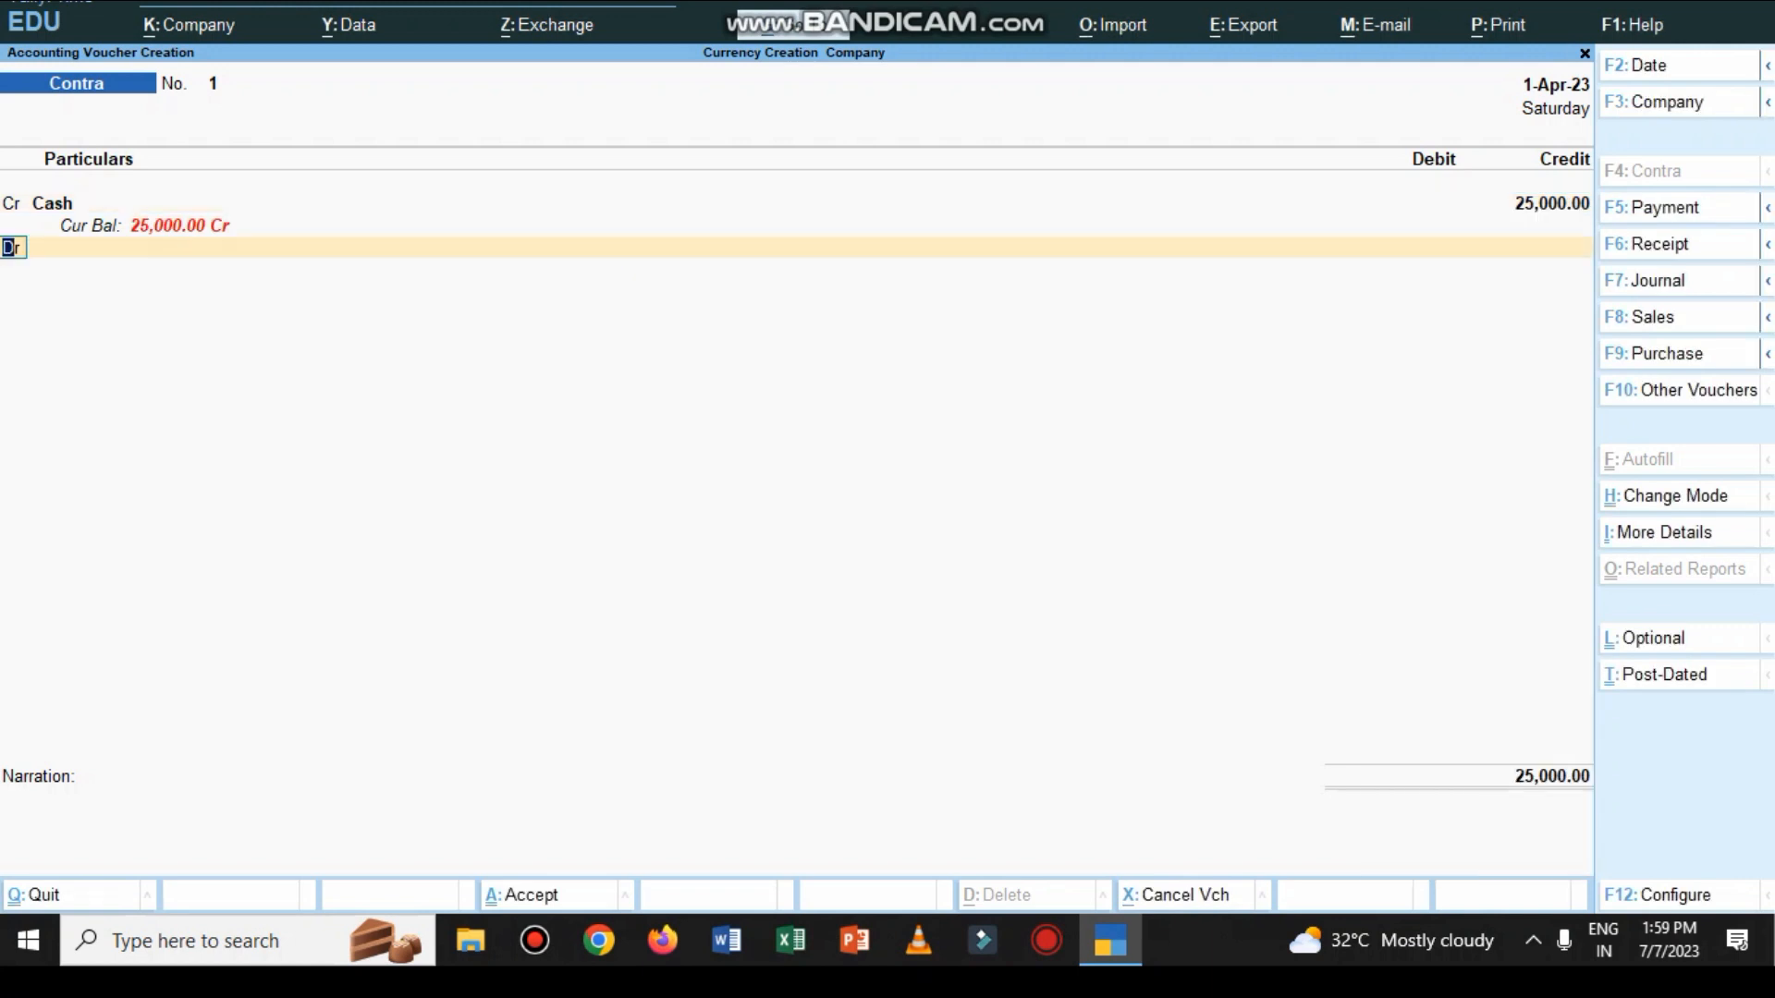